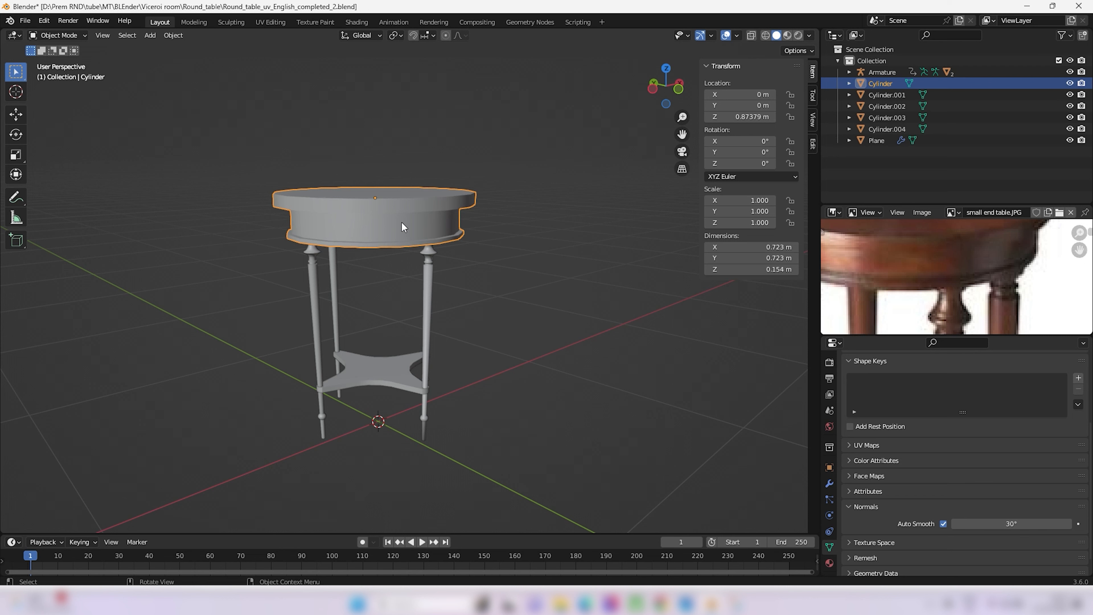
Step: Inspect the rotation and scale values of the four table legs and the lower shelf
middle_click_drag(402, 222, 430, 302)
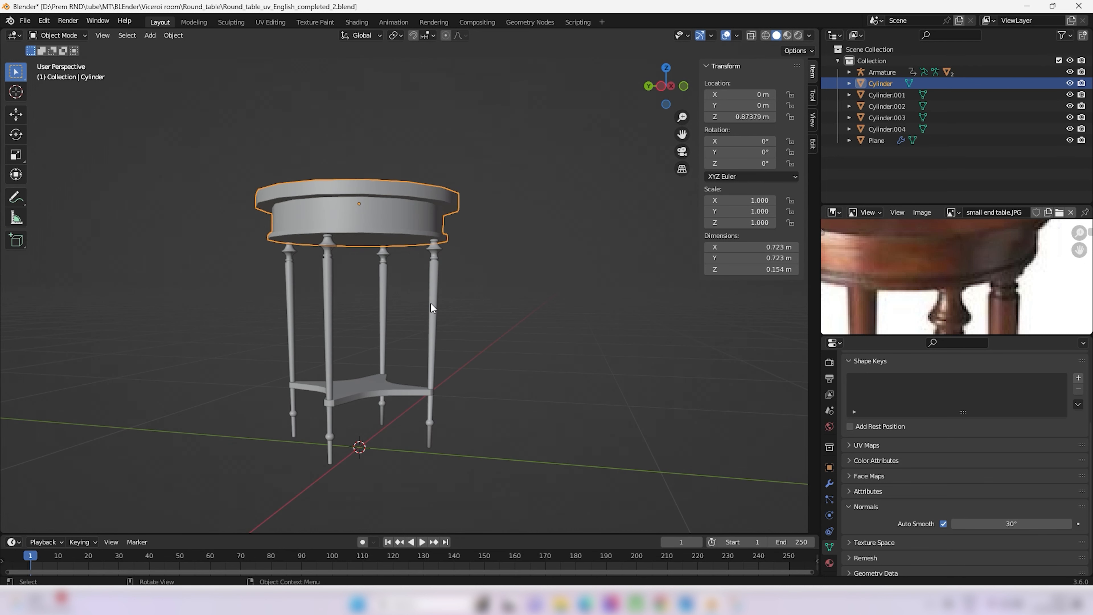
left_click(431, 301)
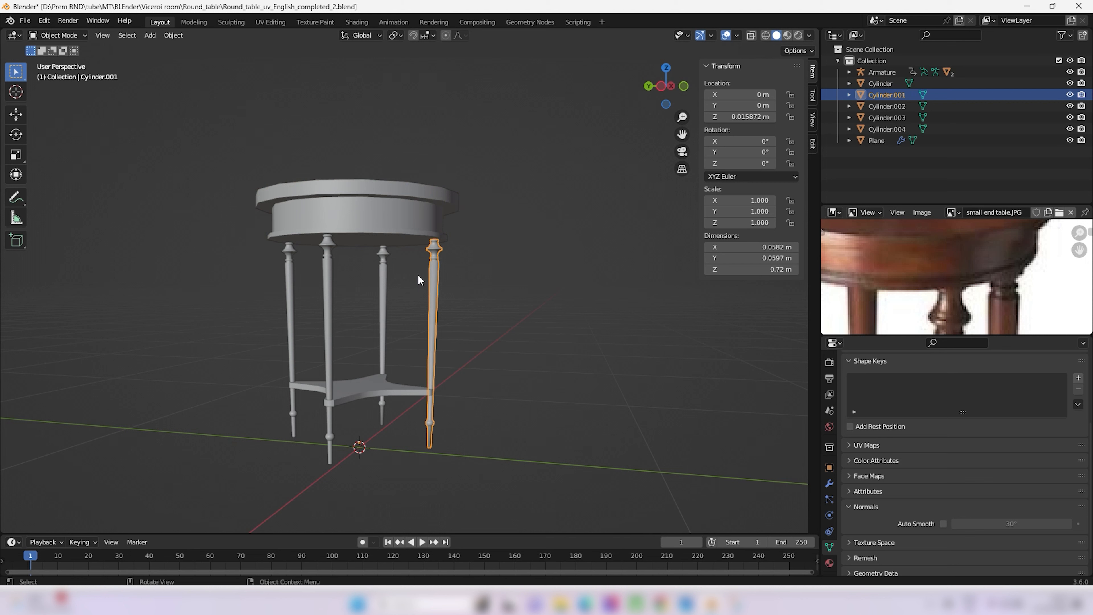
left_click(383, 280)
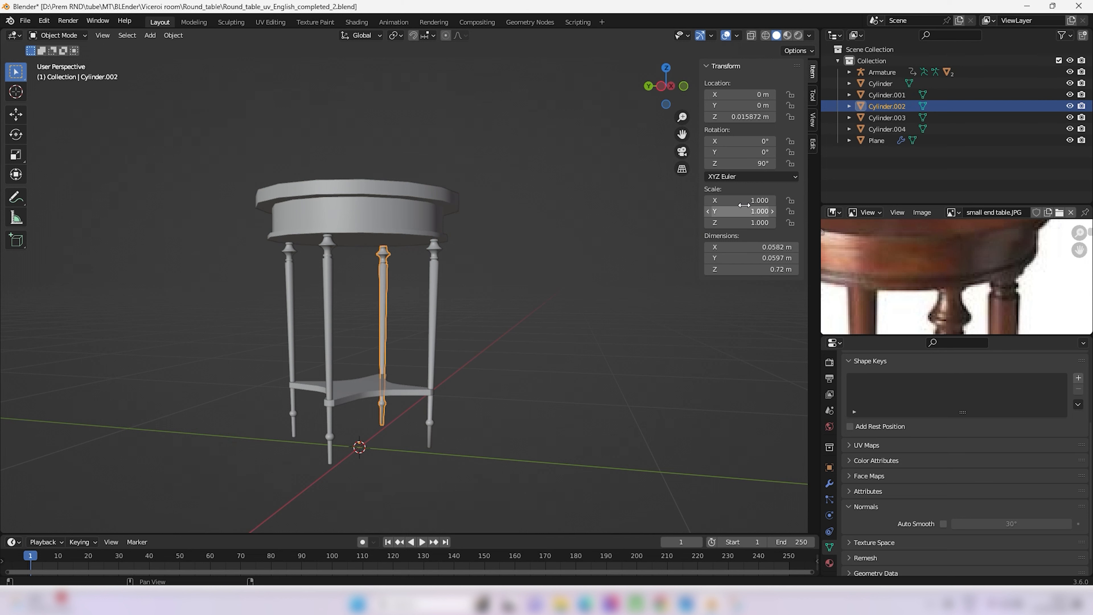
left_click(286, 274)
left_click(329, 272)
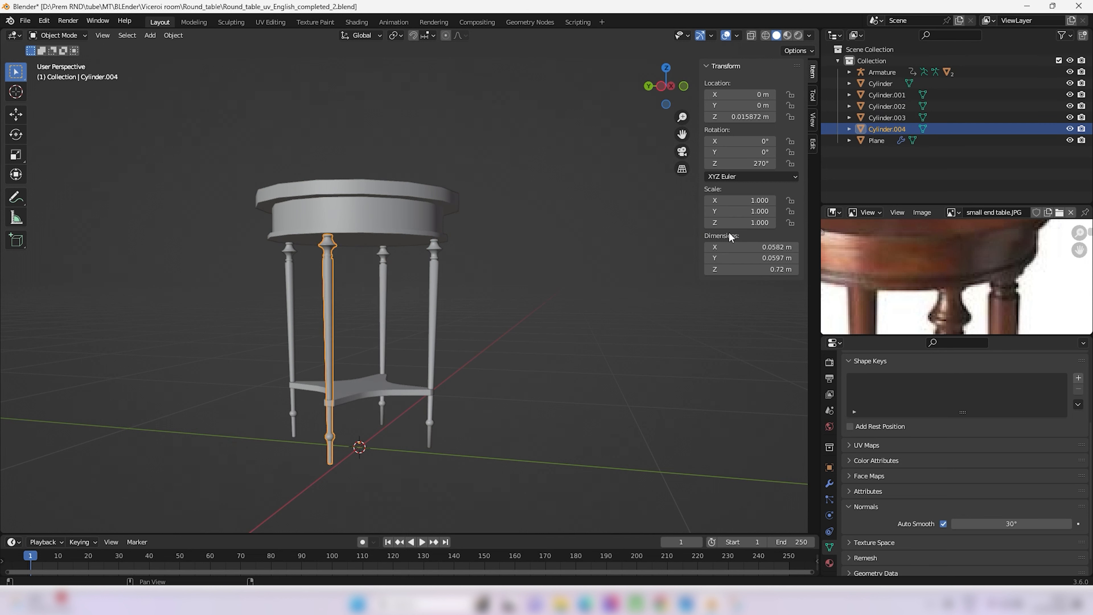
left_click(366, 392)
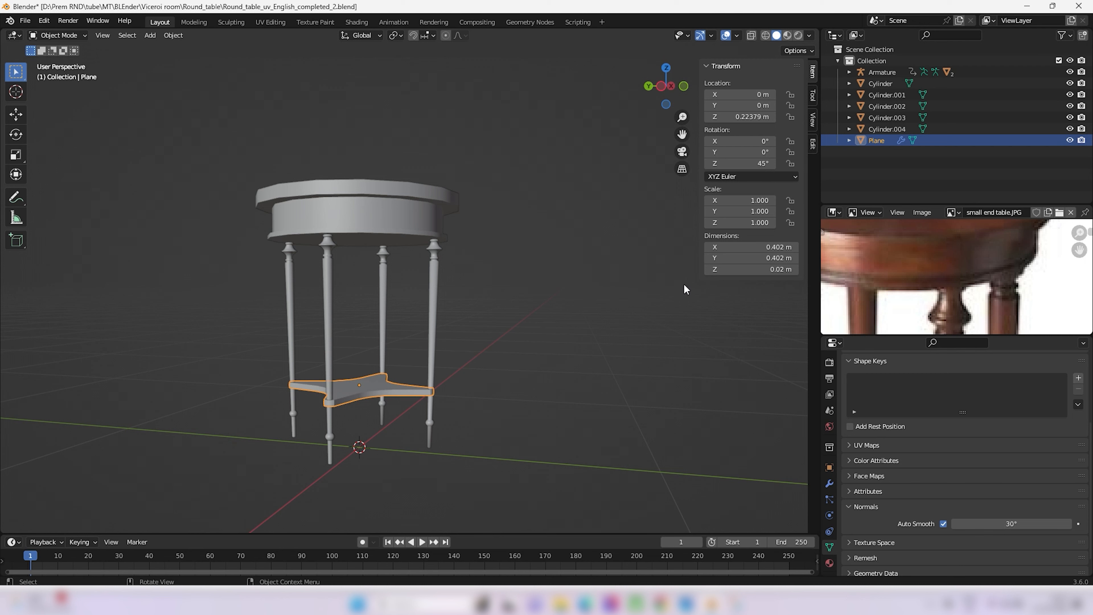
middle_click_drag(535, 291, 509, 308)
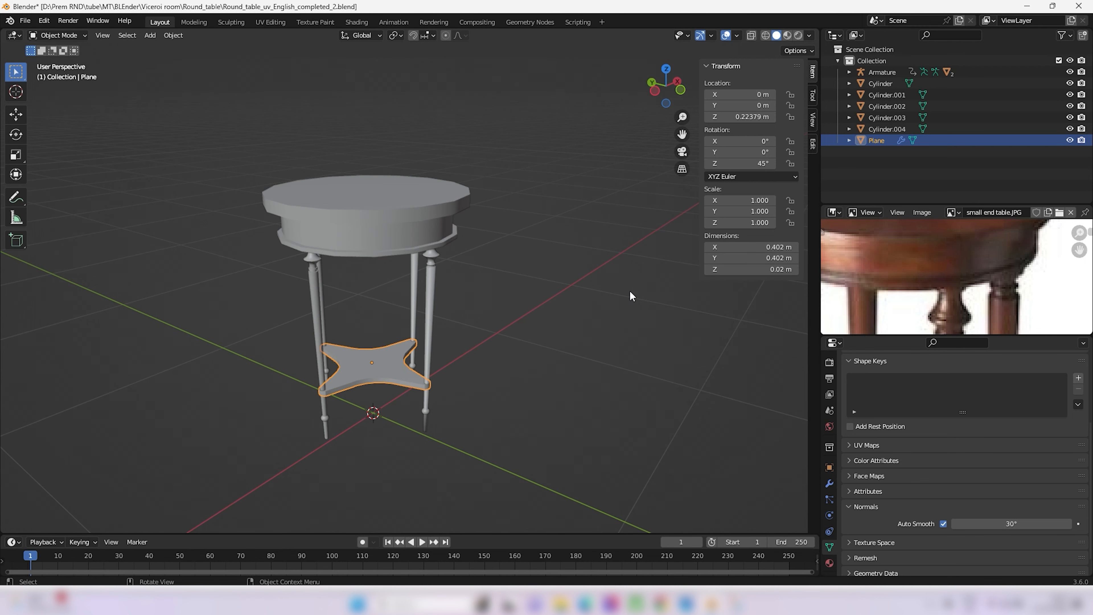
Step: Check the tabletop and each of the four legs for unapplied modifiers
left_click(418, 243)
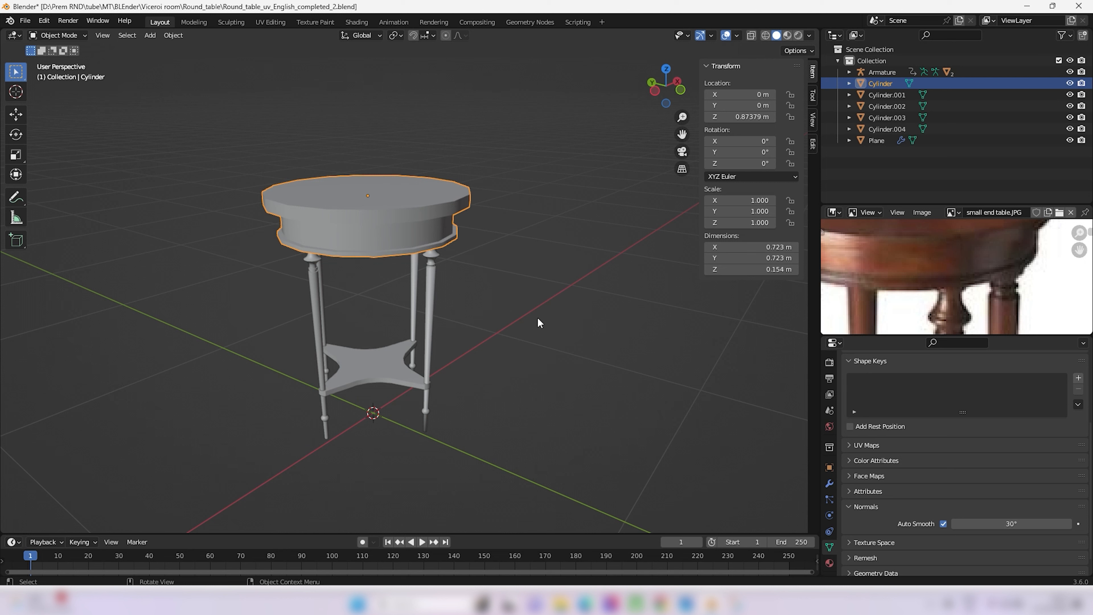
left_click(476, 287)
left_click(418, 222)
left_click(829, 484)
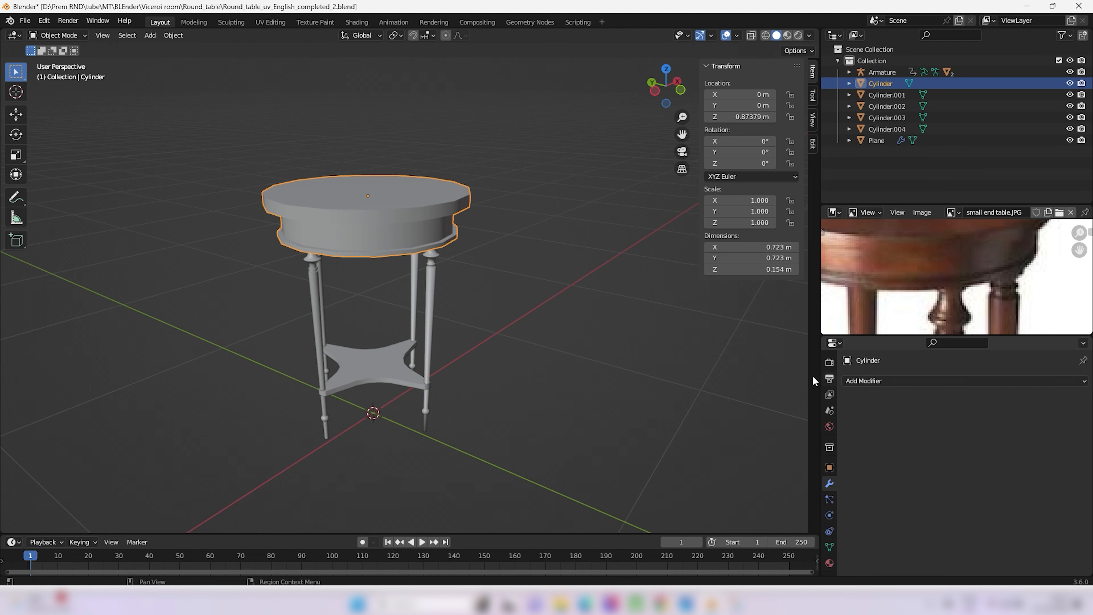
left_click(429, 297)
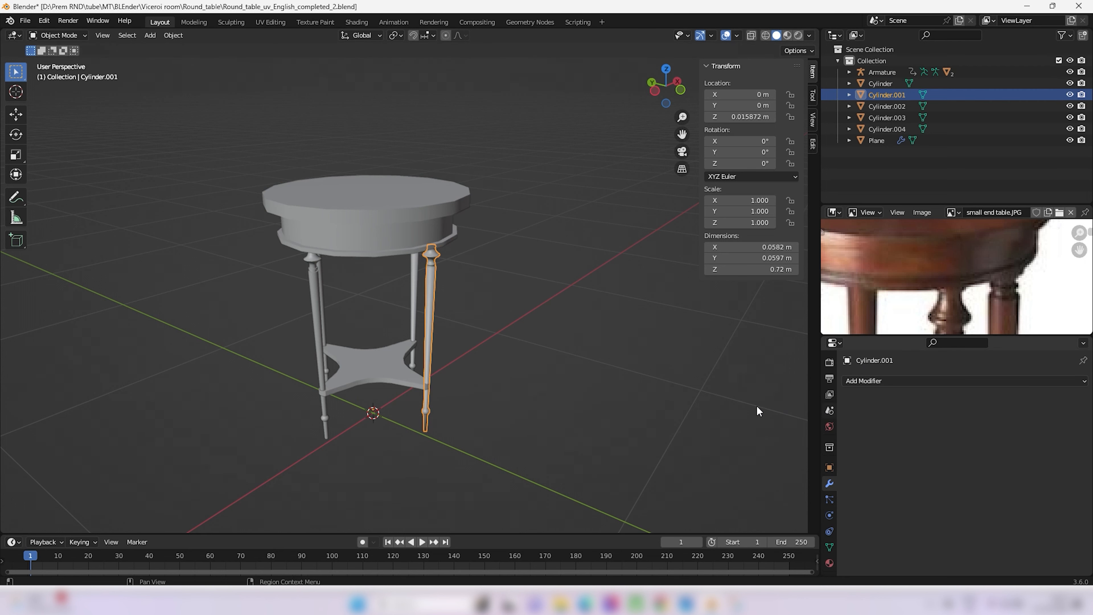
middle_click_drag(757, 405, 687, 383)
left_click(382, 297)
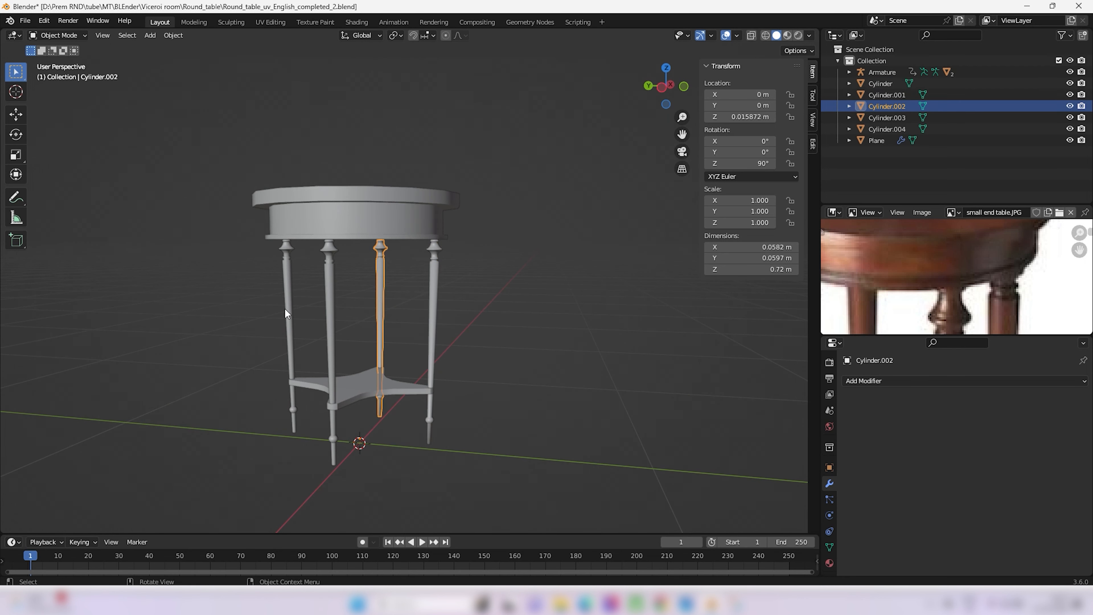
left_click(284, 288)
left_click(331, 291)
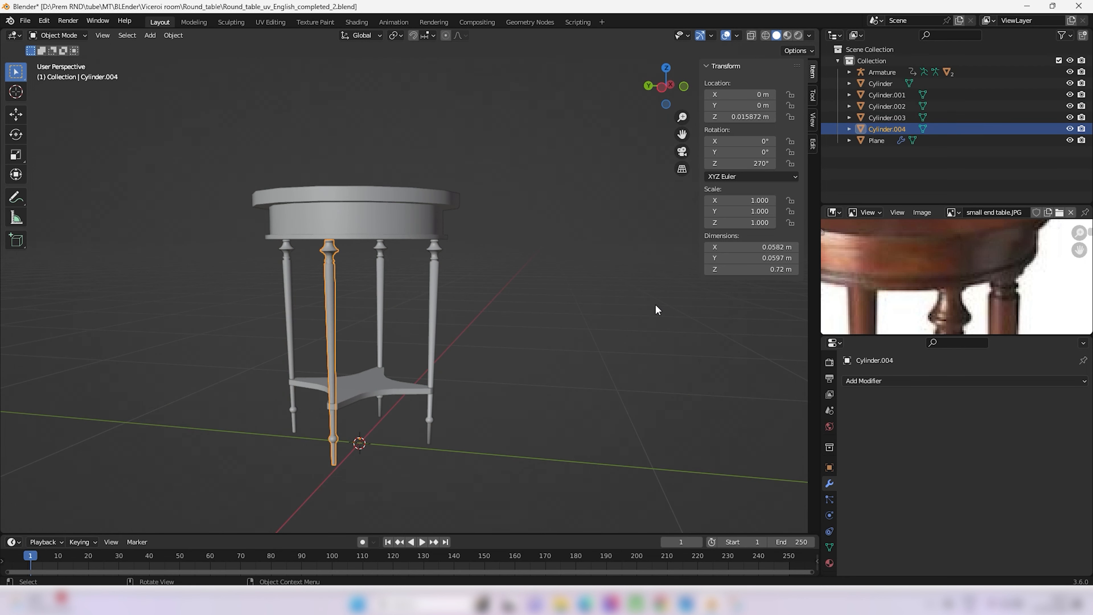
middle_click_drag(654, 310, 518, 336)
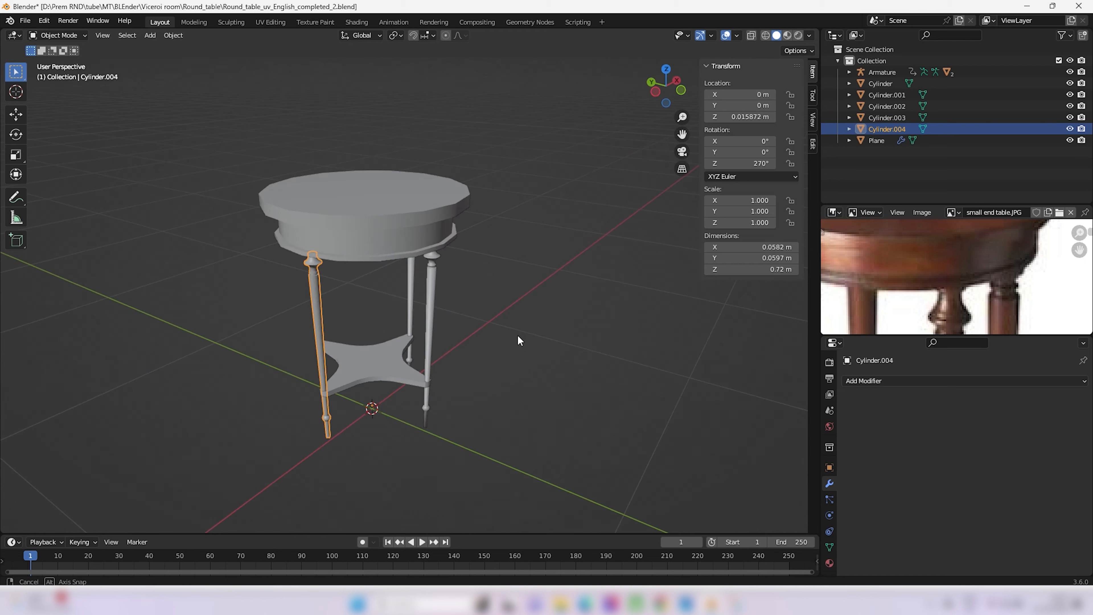
Step: Apply the Solidify modifier on the lower star-shaped shelf between the legs
left_click(372, 360)
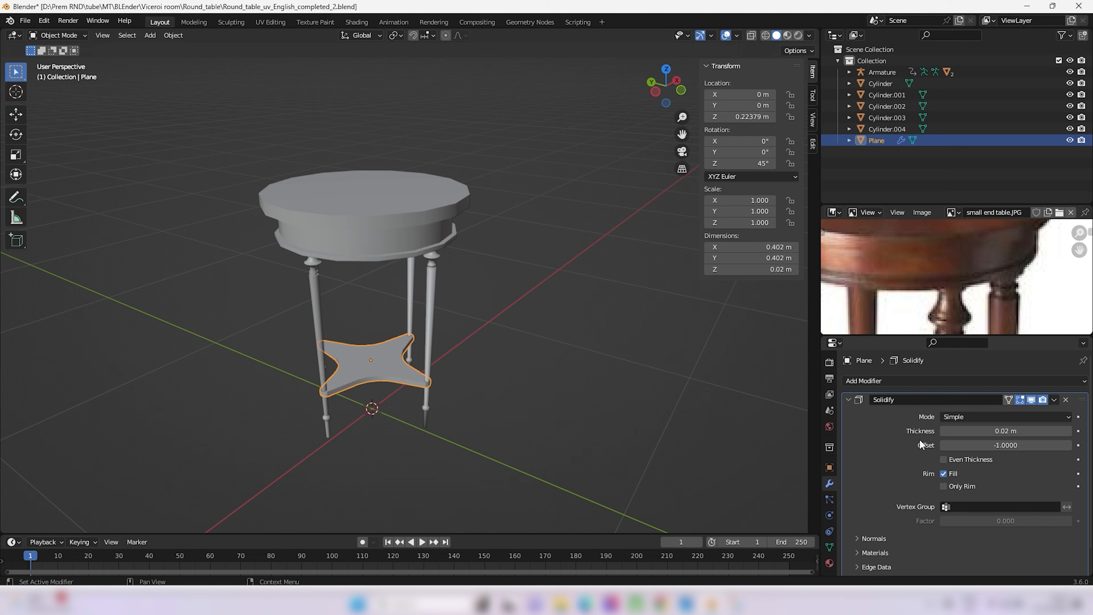
left_click(848, 402)
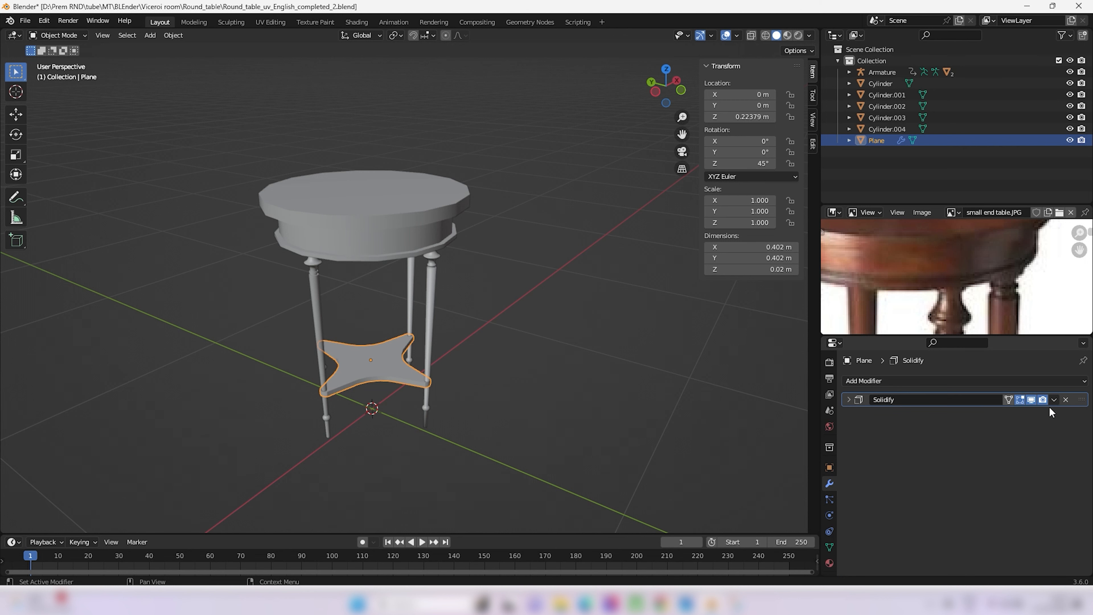
left_click(1054, 401)
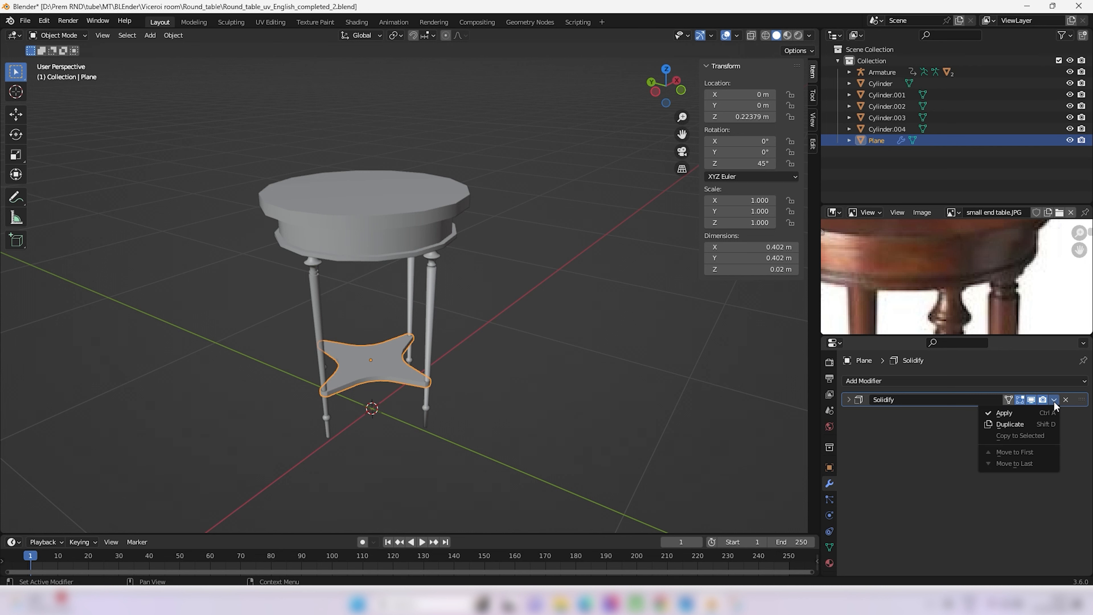
left_click(1012, 413)
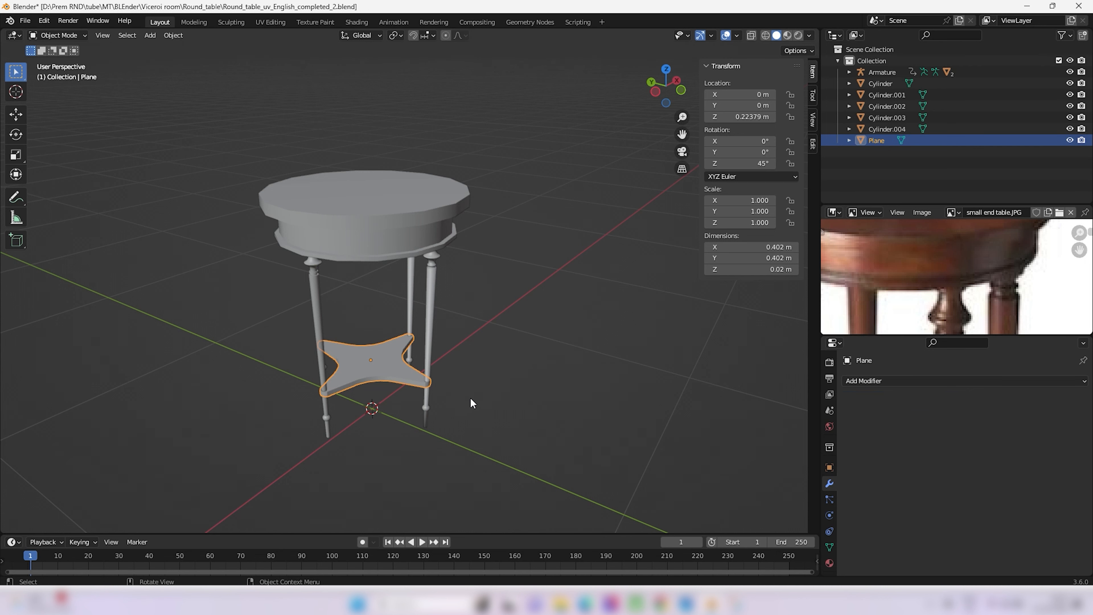
Step: Select the round tabletop and switch to the UV Editing workspace with its mesh in Edit Mode
middle_click_drag(471, 400, 516, 367)
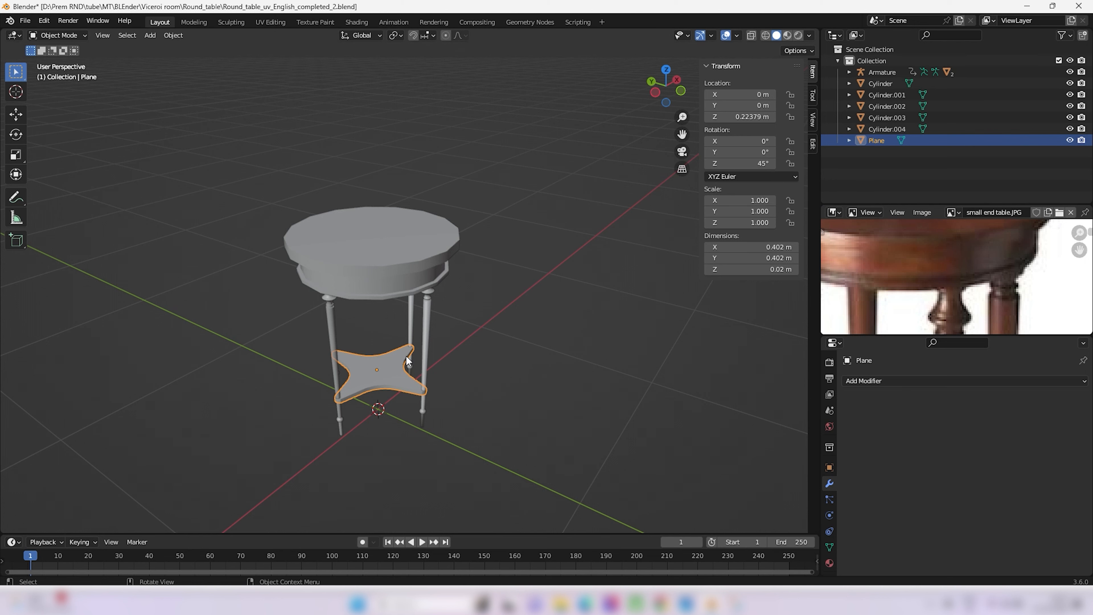
mouse_move(408, 361)
middle_mouse_down()
mouse_move(513, 340)
mouse_move(437, 357)
mouse_move(481, 342)
mouse_move(342, 334)
mouse_move(335, 305)
mouse_move(351, 357)
mouse_move(407, 373)
middle_mouse_up()
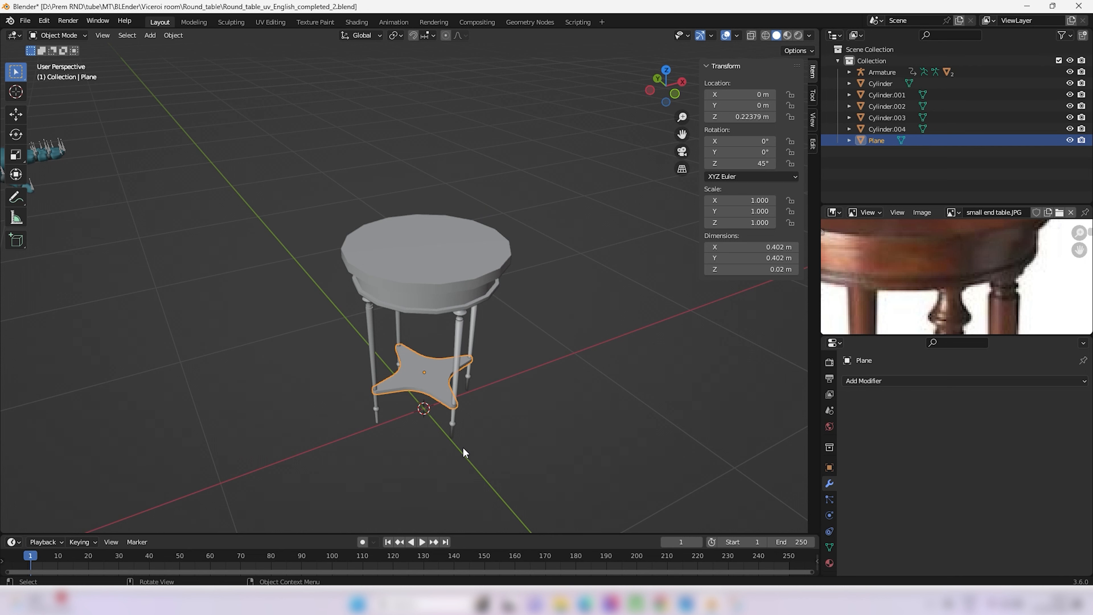
middle_click_drag(463, 449, 453, 396)
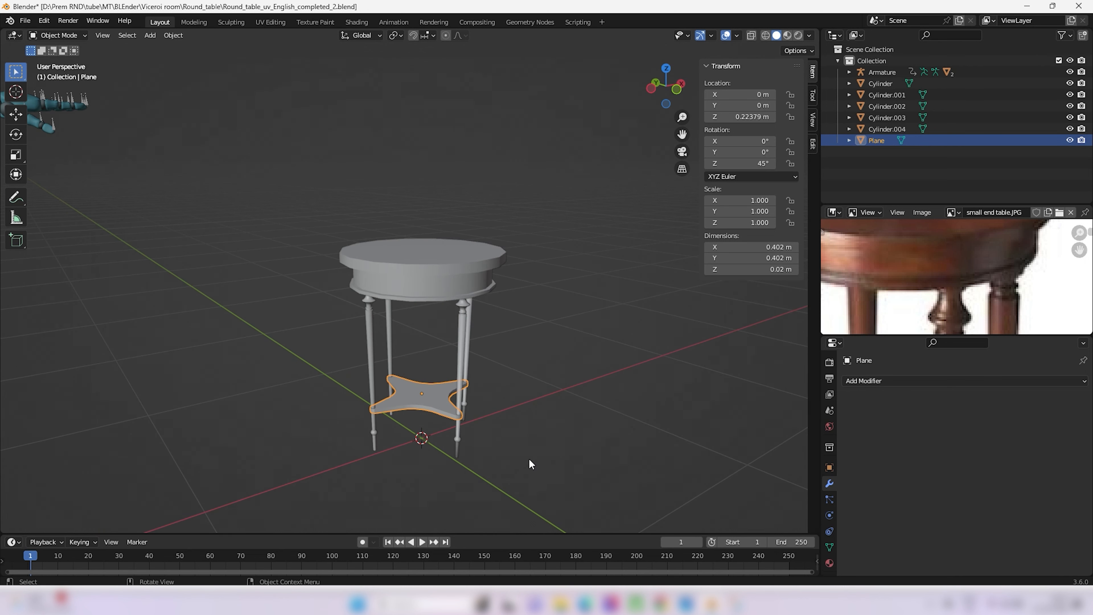
left_click(530, 463)
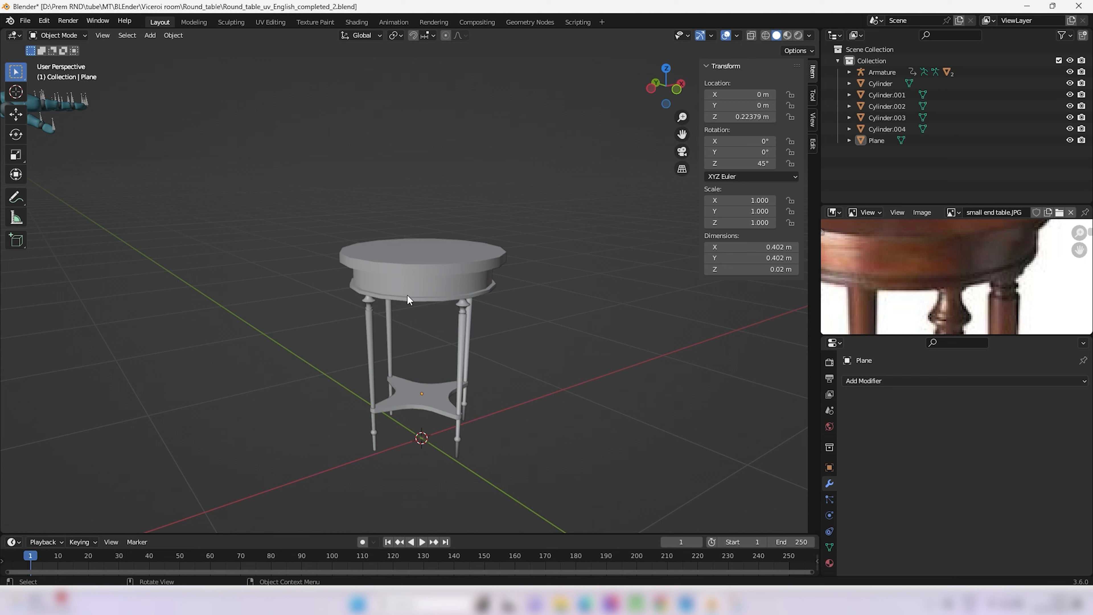
left_click(427, 291)
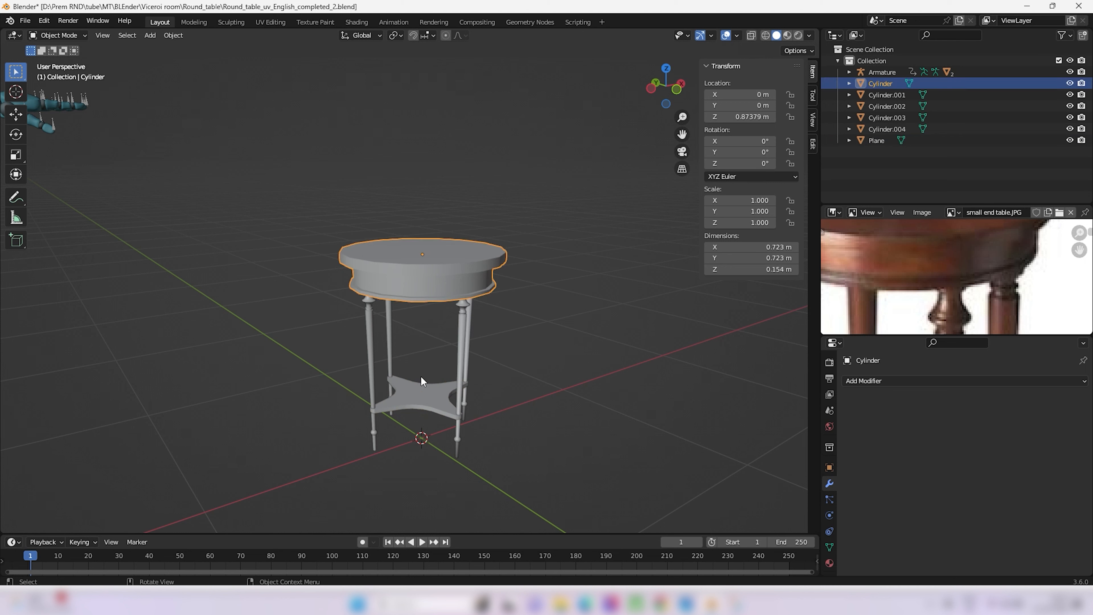
left_click(270, 22)
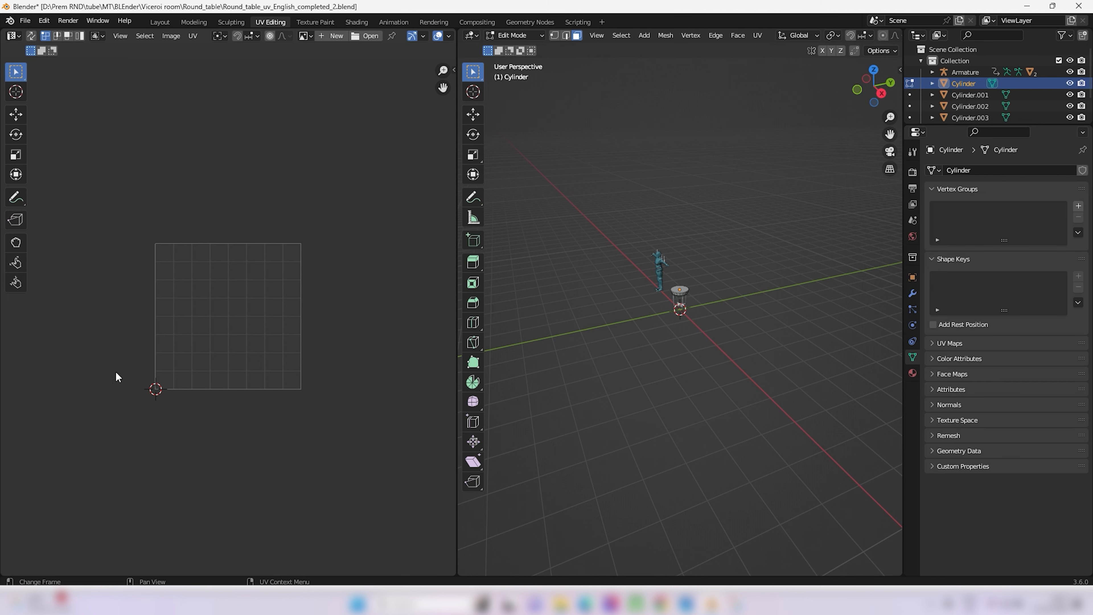
Step: Select all linked faces of the tabletop mesh and isolate it in local view
left_click(680, 289)
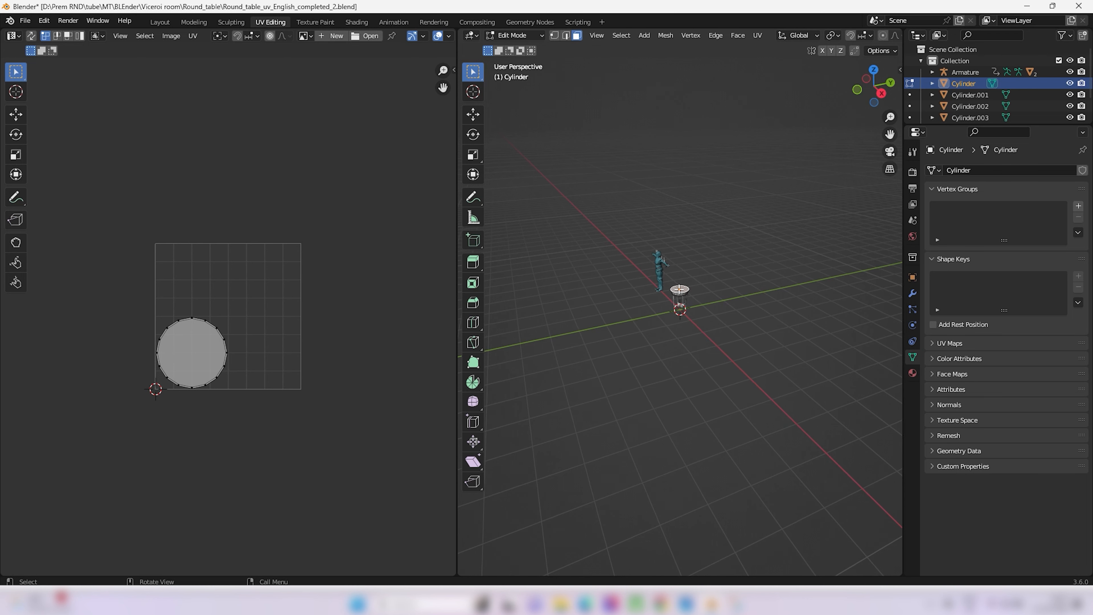
key("KP_Decimal")
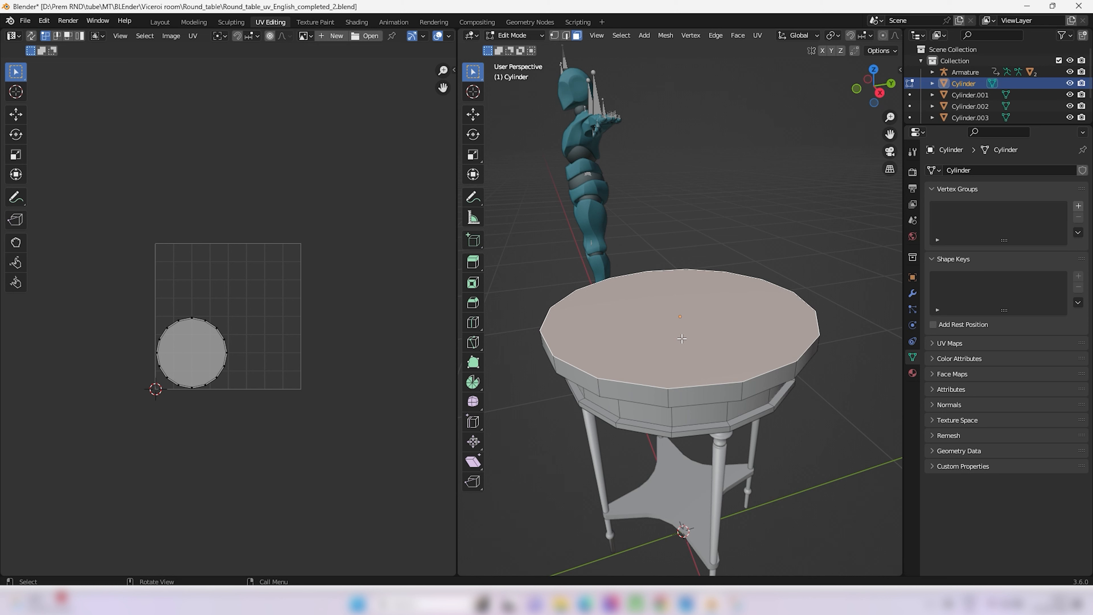
middle_click_drag(682, 338, 675, 342)
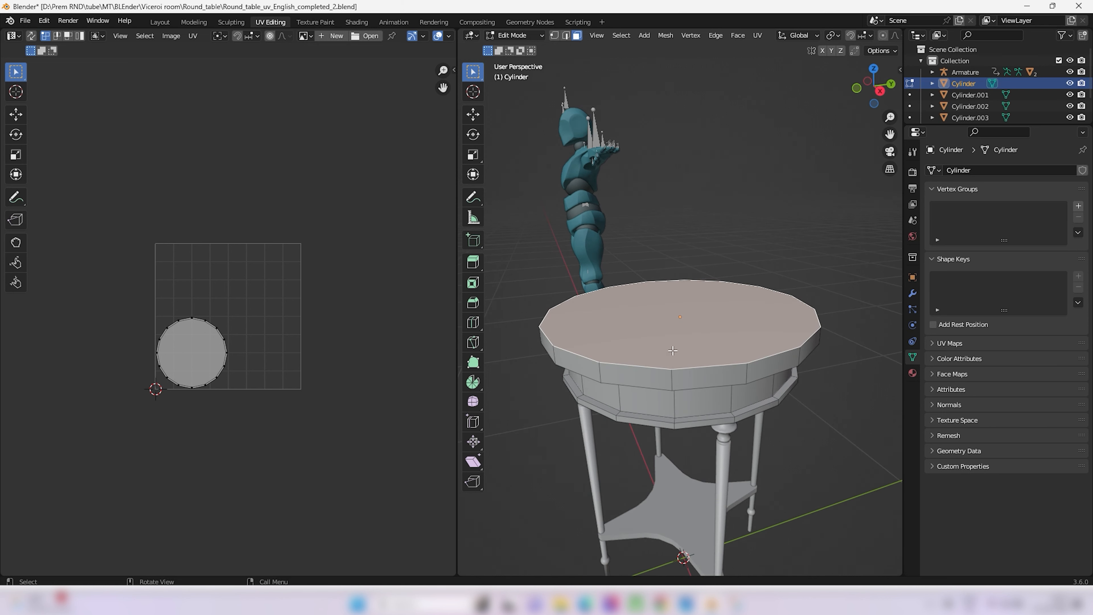
key("ctrl+l")
middle_click_drag(673, 350, 645, 343)
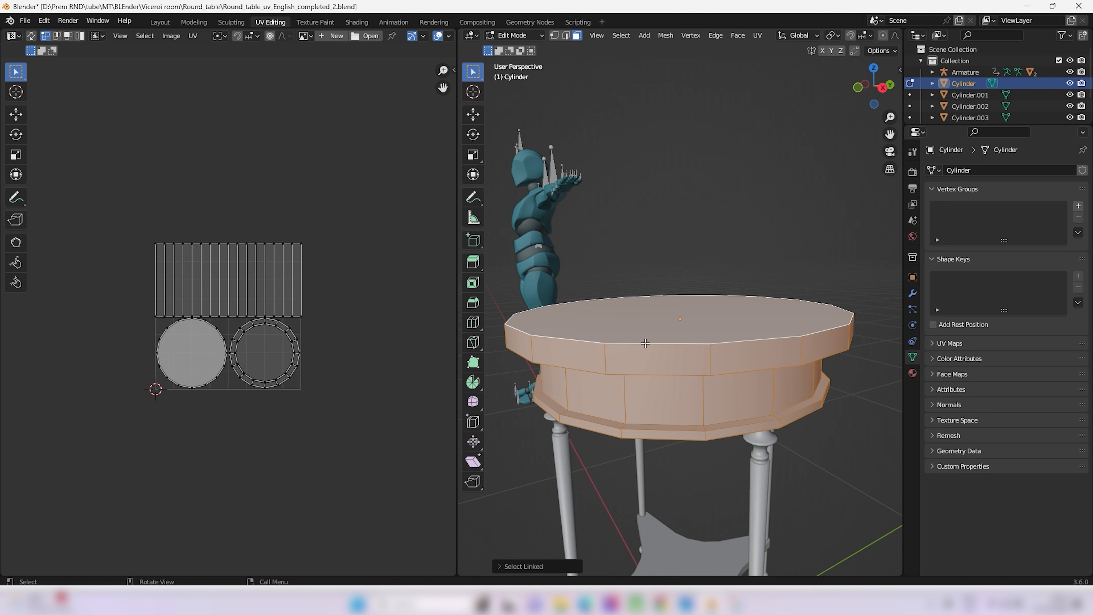
key("KP_Divide")
Step: Mark a seam around the tabletop's large upper face
middle_click_drag(547, 367, 563, 394)
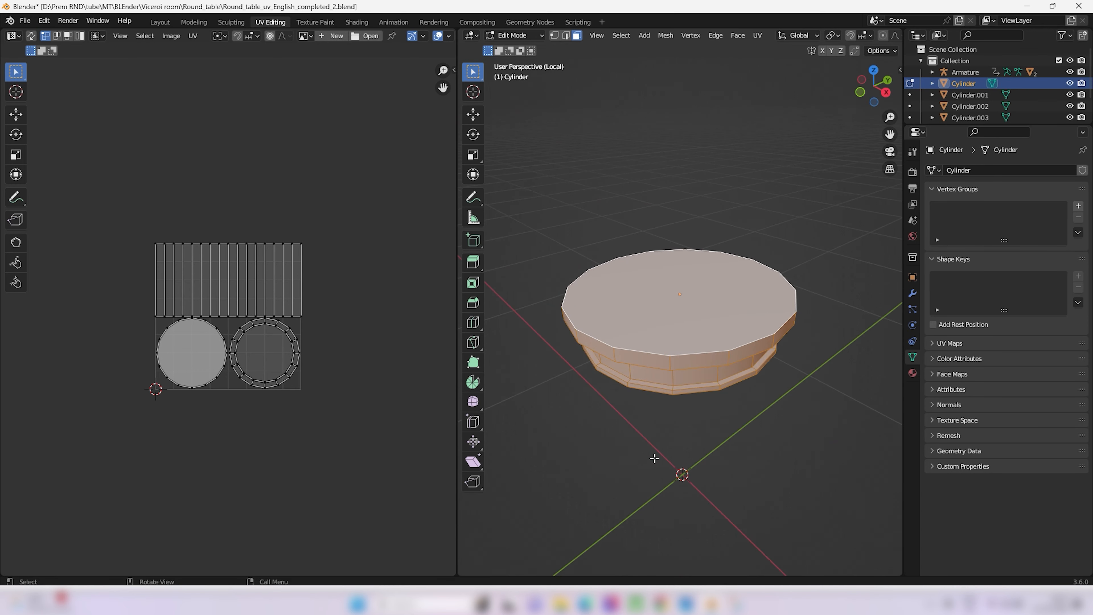
left_click(668, 460)
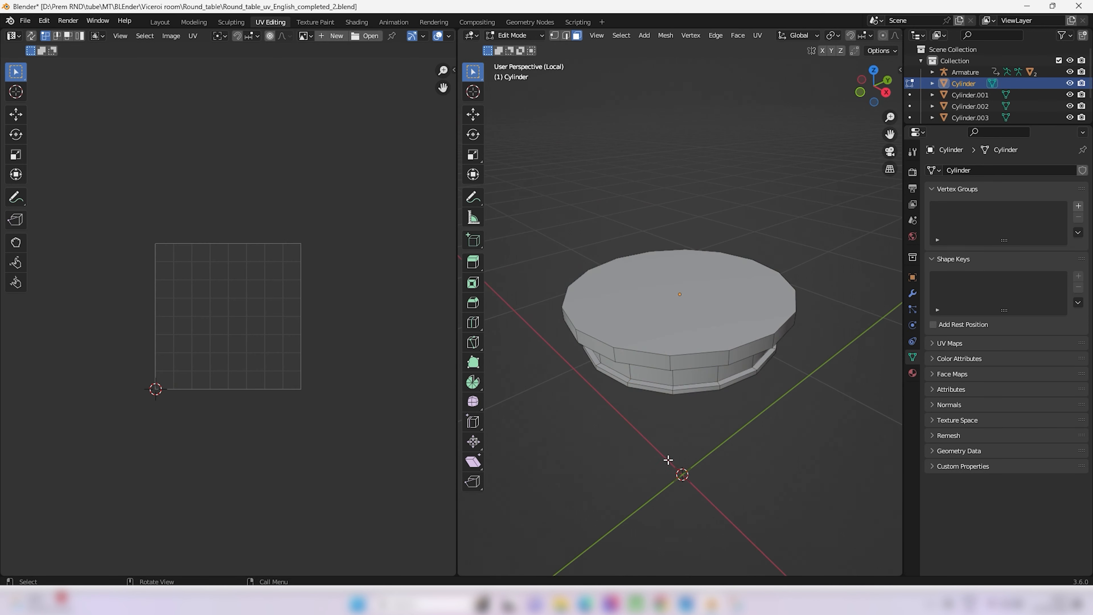
left_click(689, 317)
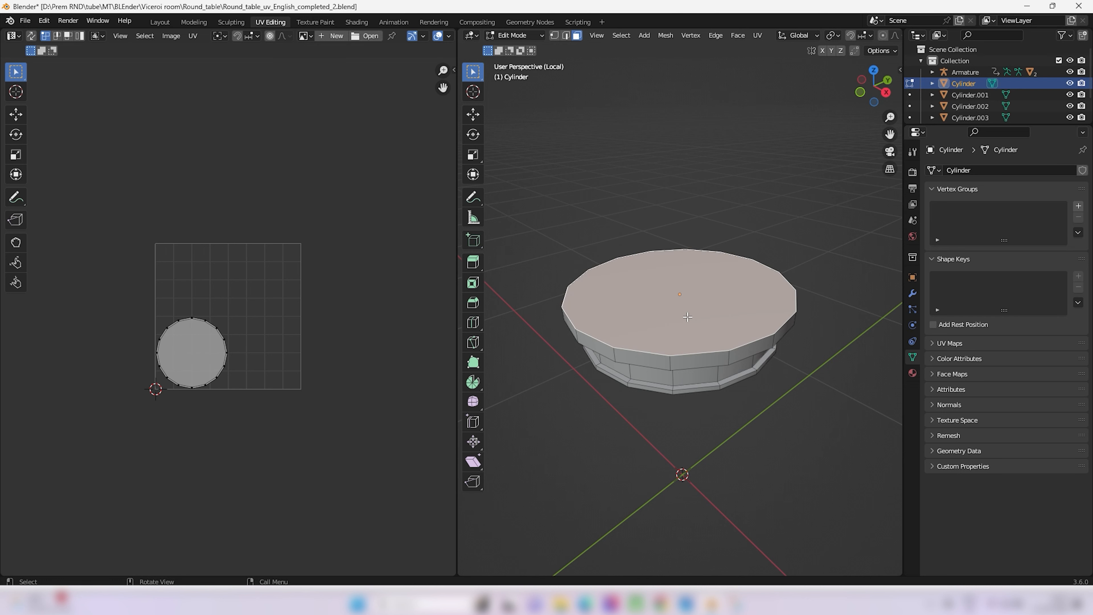
key("u")
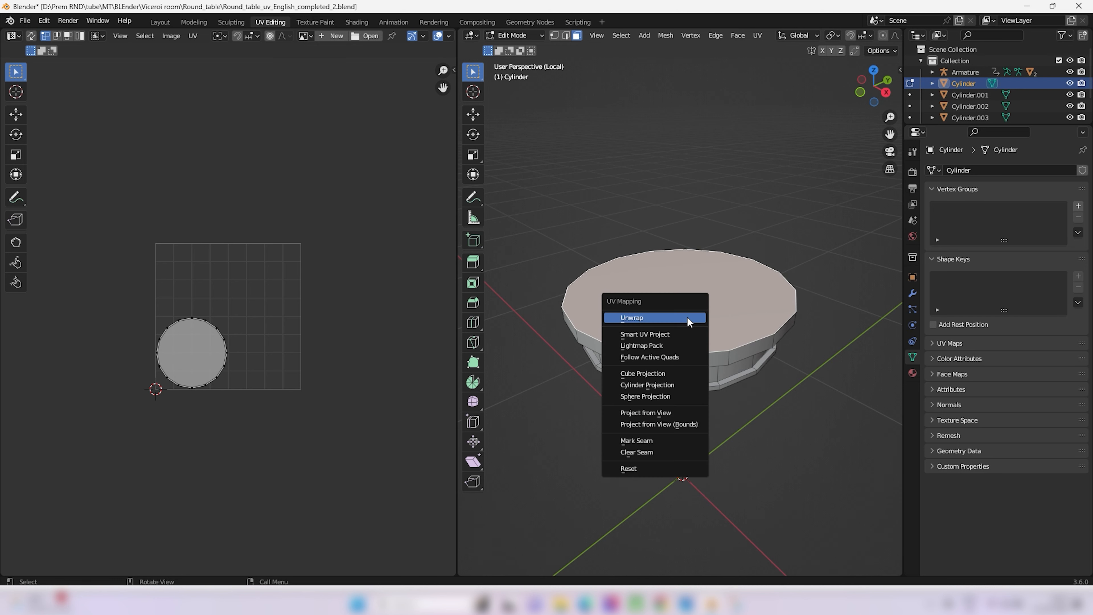
left_click(663, 441)
Step: Mark a seam around the round face on the underside of the tabletop
middle_click_drag(776, 337, 715, 321)
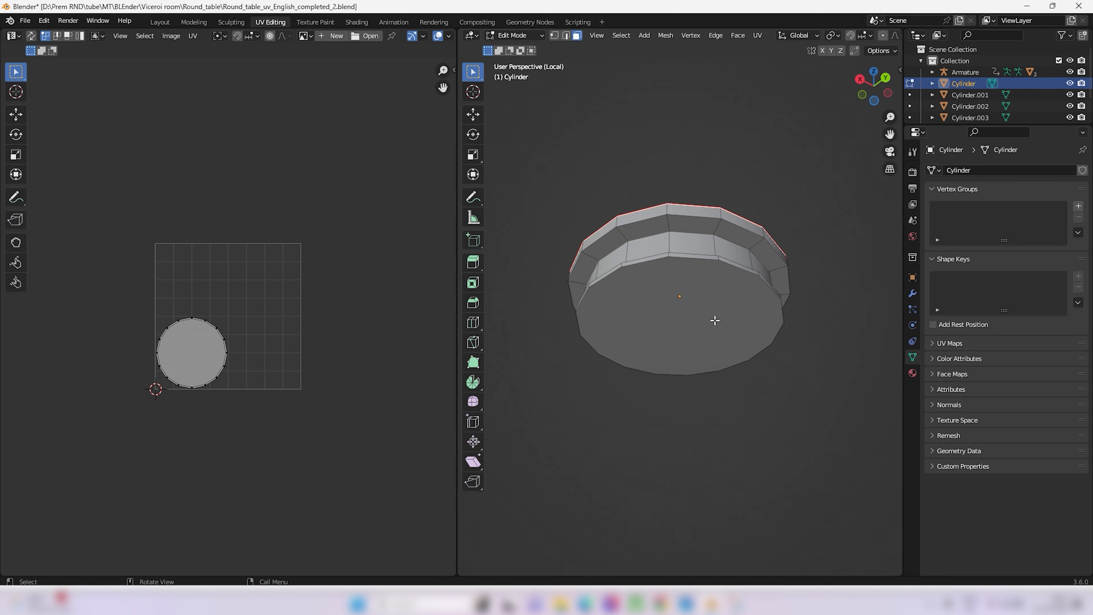
left_click(703, 311)
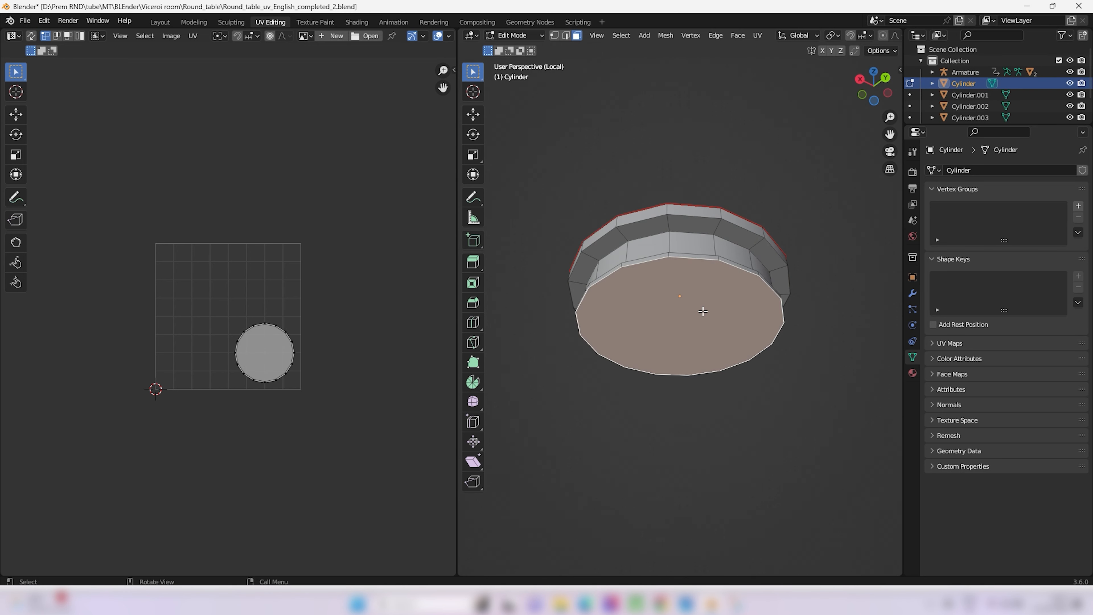
key("u")
left_click(701, 313)
Step: Mark a seam along the lower edge loop of the tabletop's outer rim
mouse_move(702, 313)
middle_mouse_down()
mouse_move(681, 303)
mouse_move(692, 294)
middle_mouse_up()
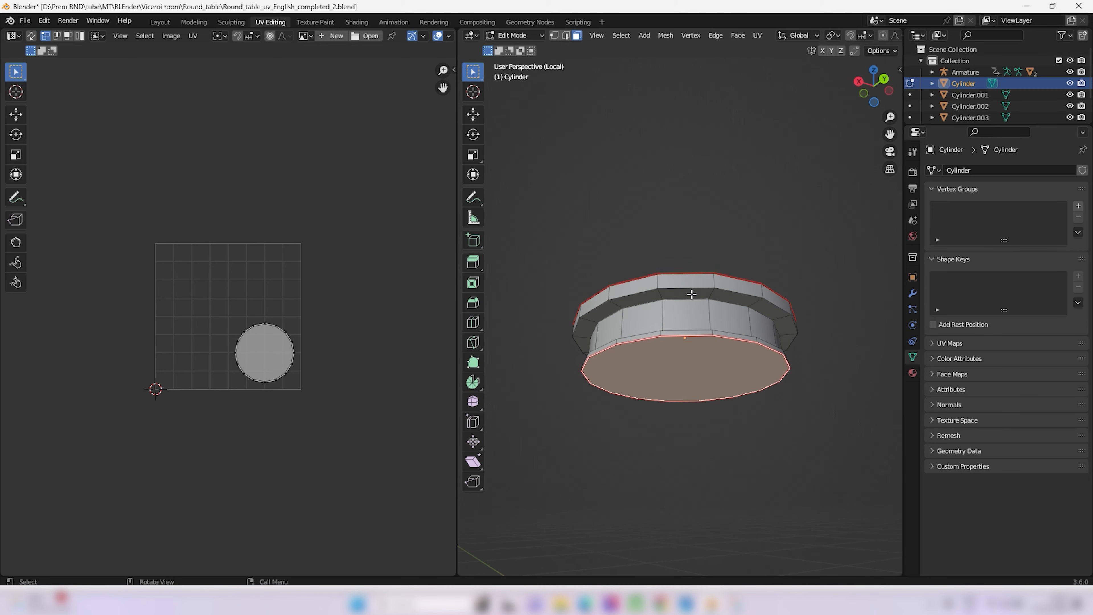
scroll(692, 295, "up", 5)
scroll(695, 220, "down", 1)
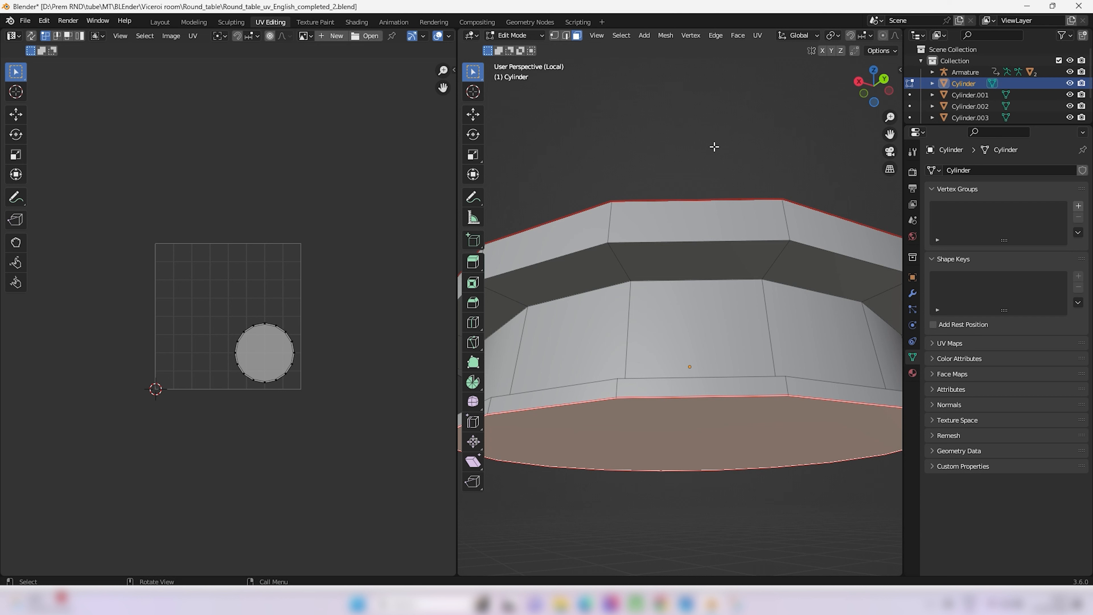
key("alt+a")
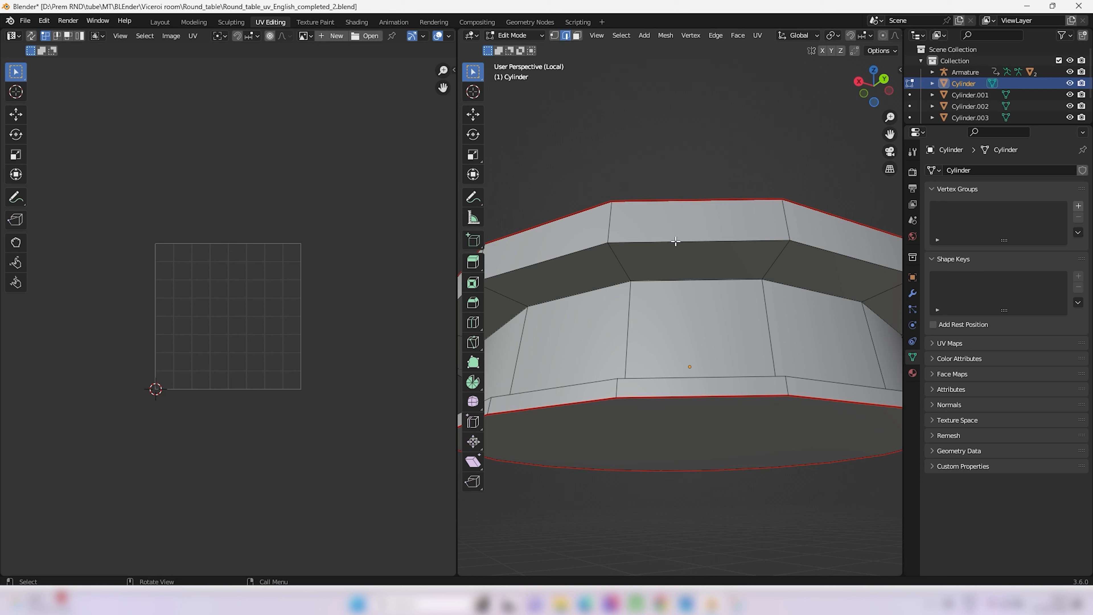
middle_click_drag(677, 241, 674, 291)
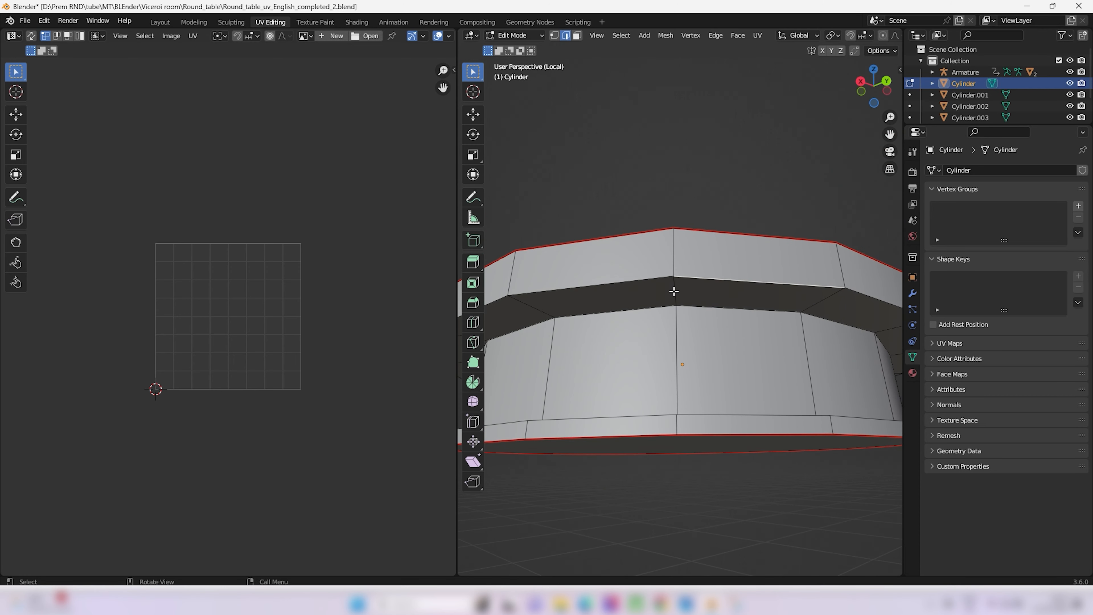
left_click(641, 281, "alt")
middle_click_drag(861, 270, 557, 242)
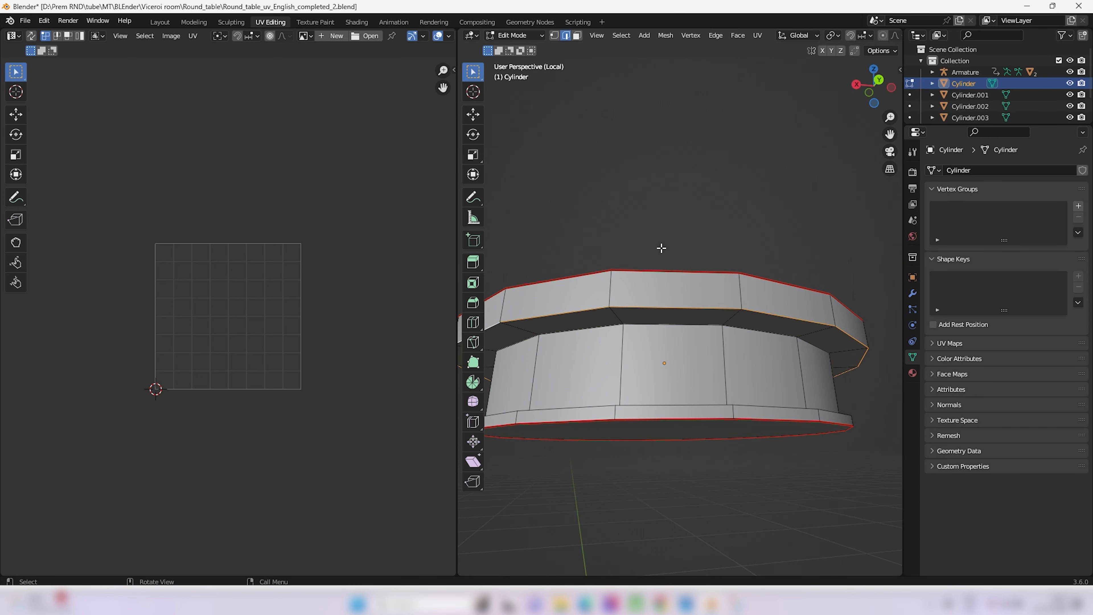
key("u")
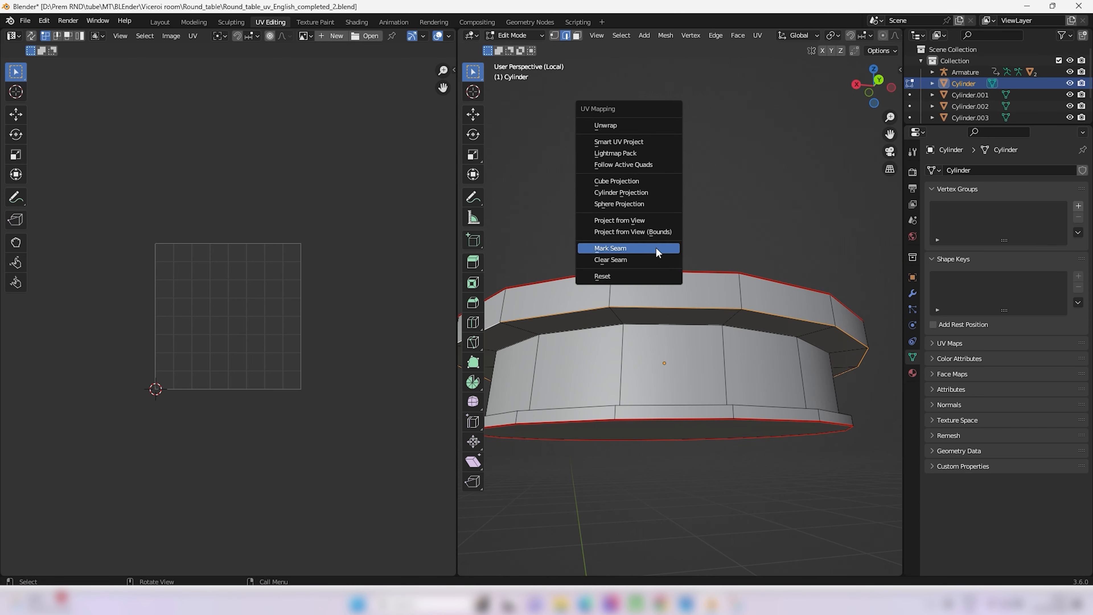
left_click(658, 253)
middle_click_drag(658, 253, 689, 133)
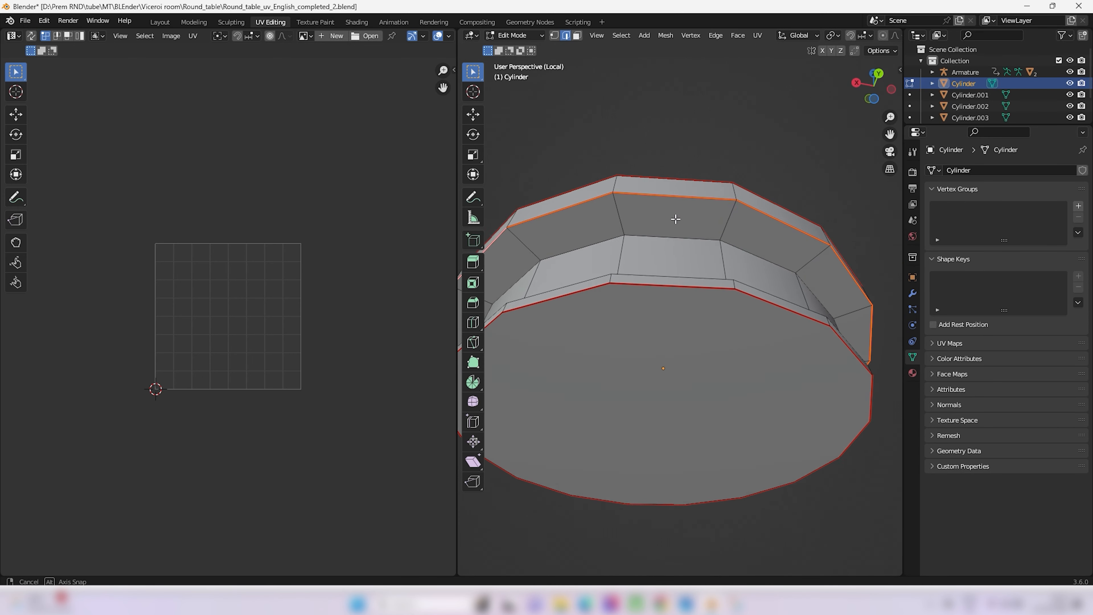
left_click(689, 133)
Step: Mark a seam along the edge loop where the rim's underside meets the recessed apron
middle_click_drag(668, 233, 665, 221)
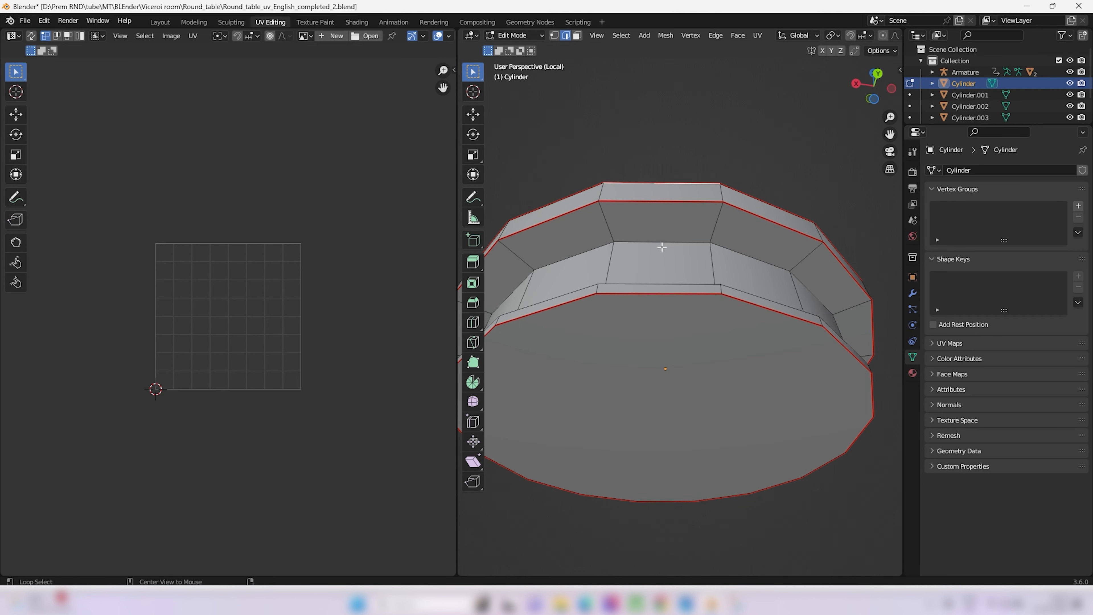
left_click(663, 243, "alt")
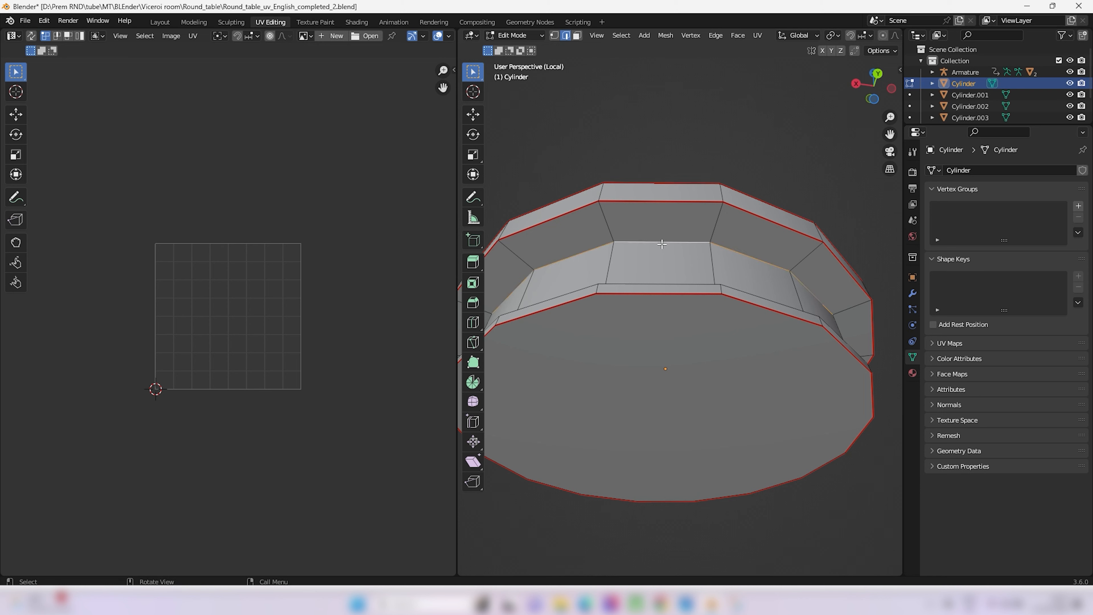
key("u")
left_click(662, 244)
middle_click_drag(663, 269, 642, 434)
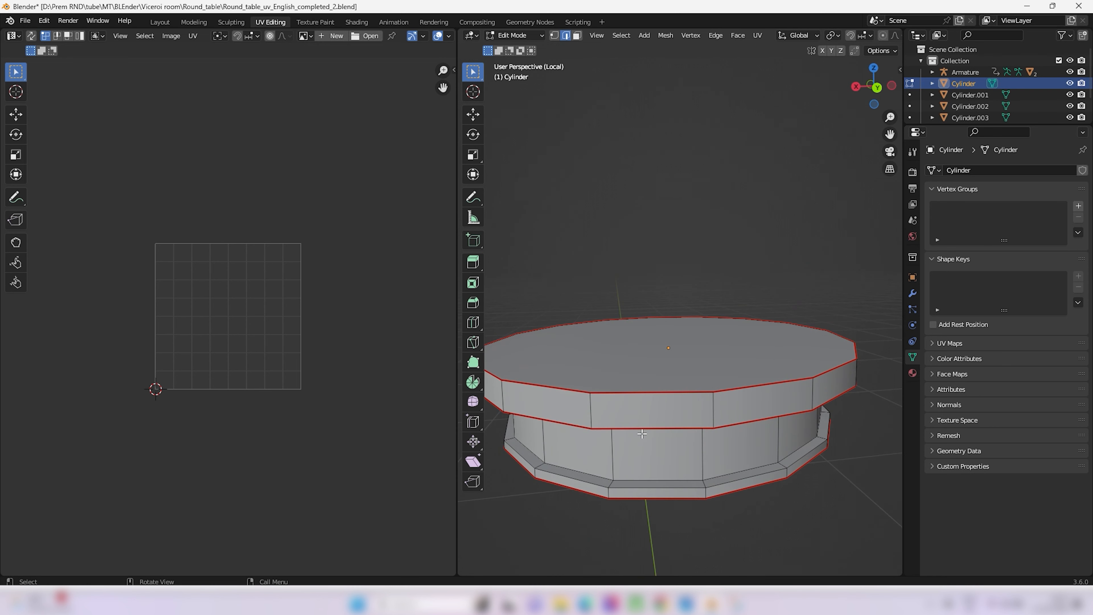
Step: Mark seams along the inner and outer upper edge loops of the molding at the base of the apron
left_click(650, 480, "alt")
key("u")
left_click(652, 482)
left_click(680, 489, "alt")
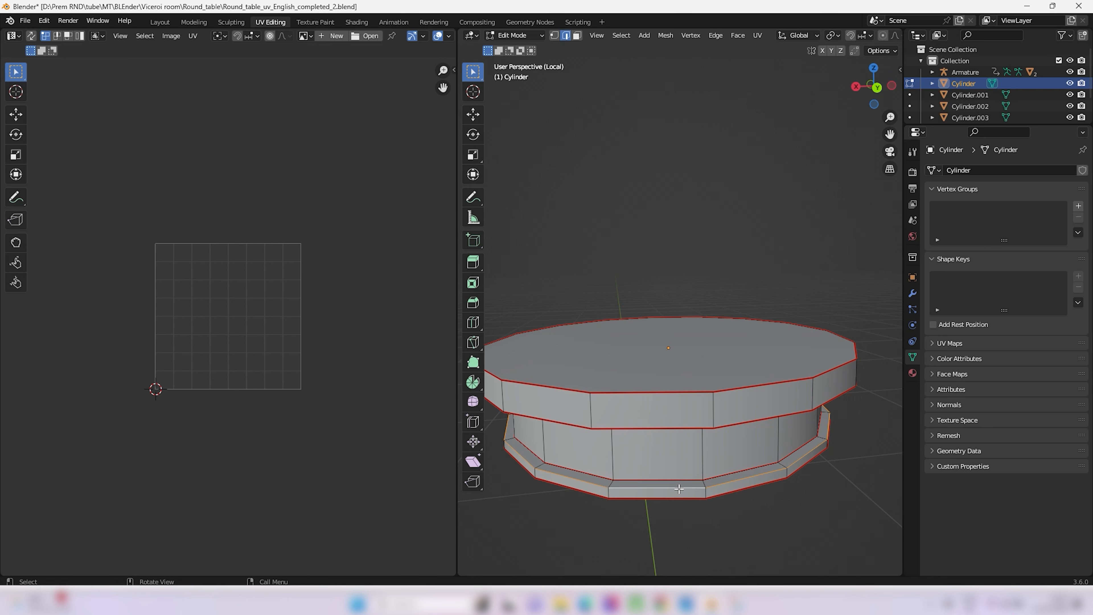
key("u")
left_click(679, 490)
middle_click_drag(678, 490, 714, 436)
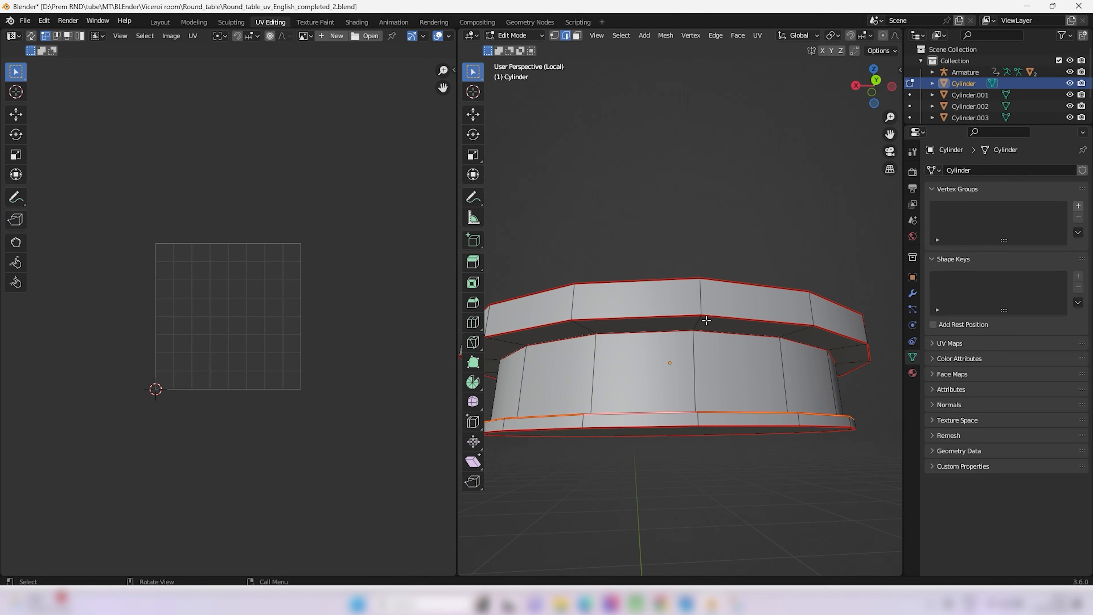
Step: Mark a vertical seam across the tabletop's outer rim band and clear the selection
left_click(702, 297)
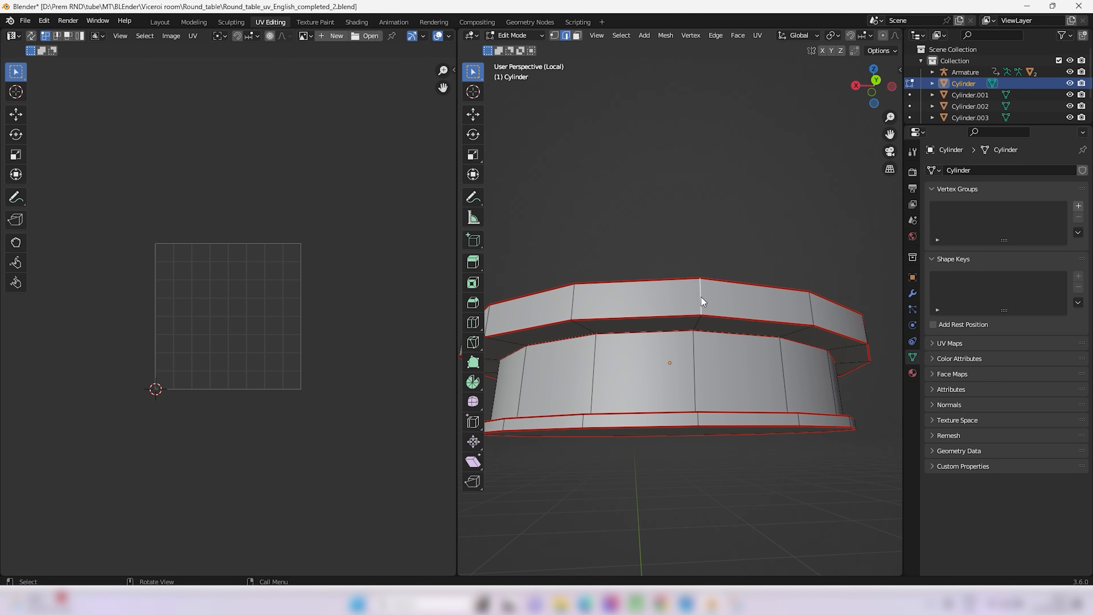
key("u")
left_click(702, 298)
key("alt+a")
key("u")
middle_click_drag(682, 347, 736, 350)
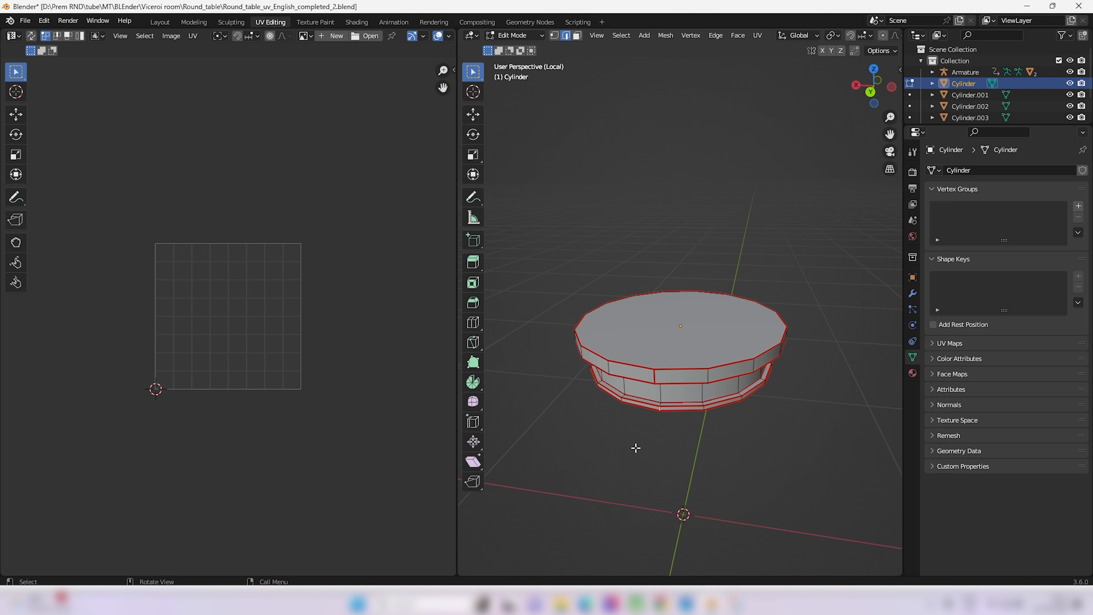
Step: Select the whole tabletop mesh and unwrap it along the marked seams
key("a")
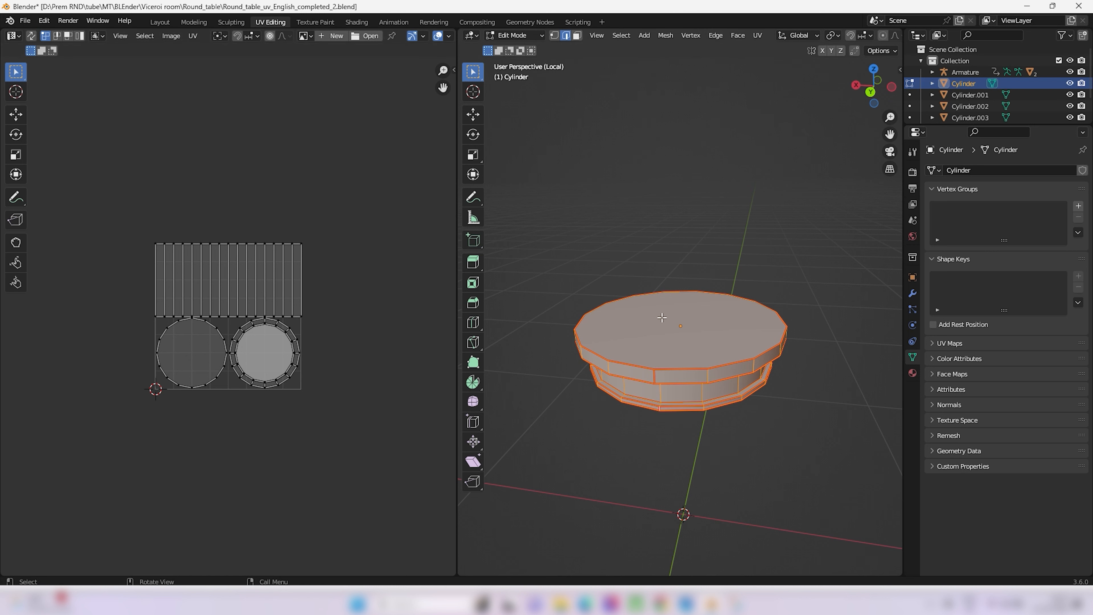
key("u")
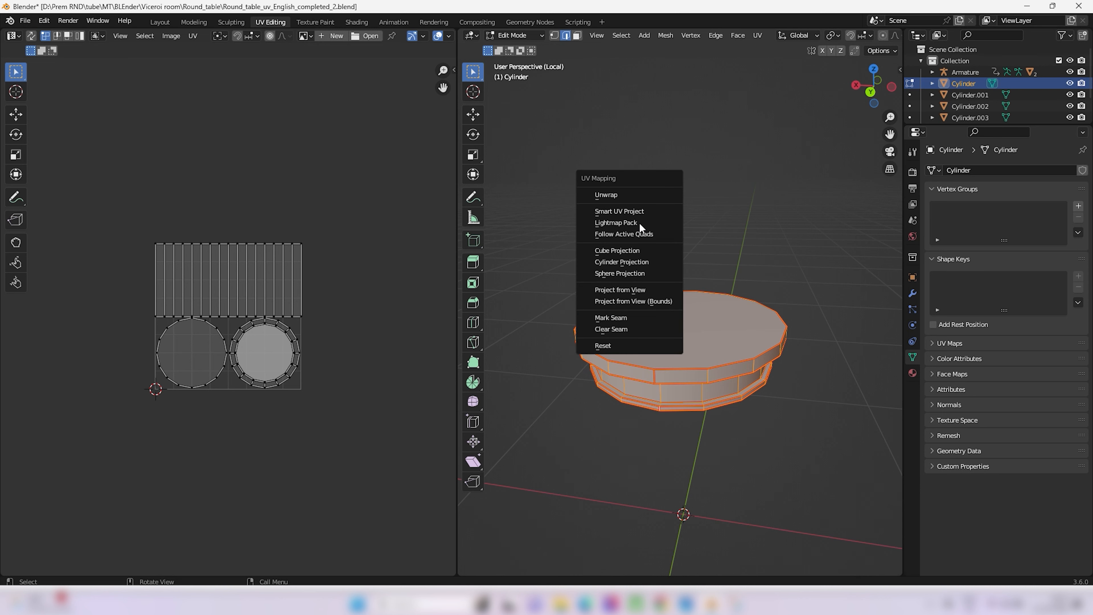
left_click(634, 197)
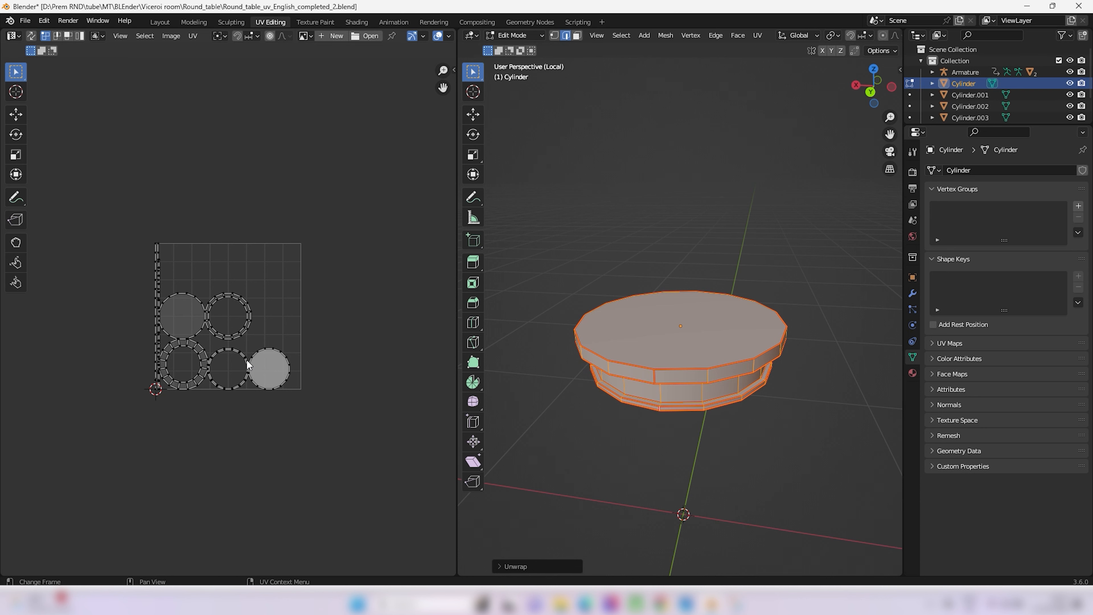
Step: Examine the spacing between the tabletop's UV islands and the margin setting of the Unwrap operation
scroll(246, 359, "up", 8)
scroll(370, 457, "up", 6)
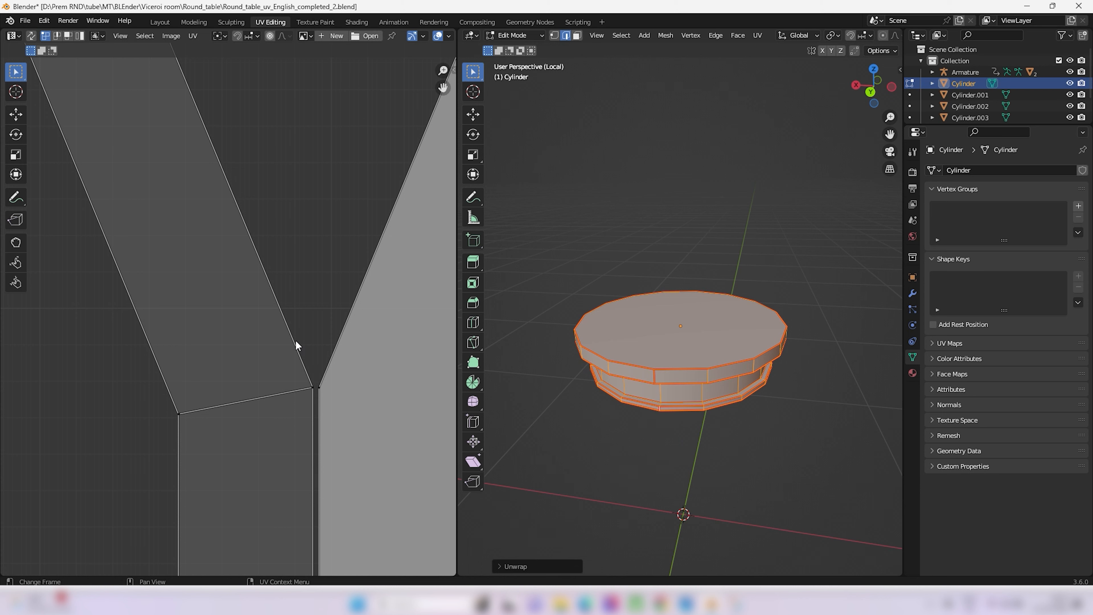
scroll(279, 409, "down", 2)
scroll(309, 426, "down", 5)
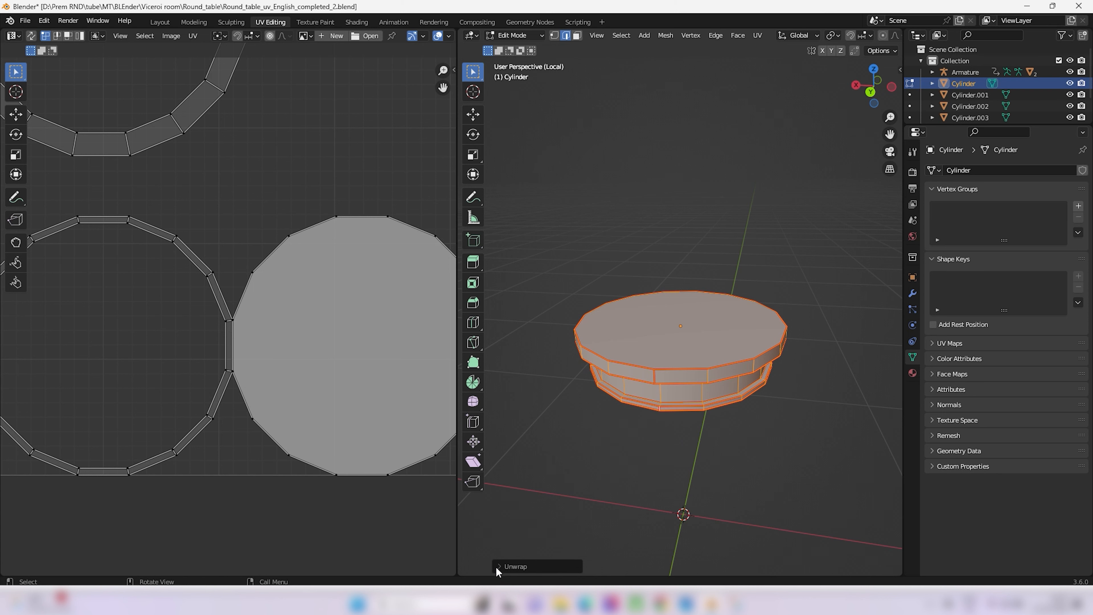
left_click(508, 567)
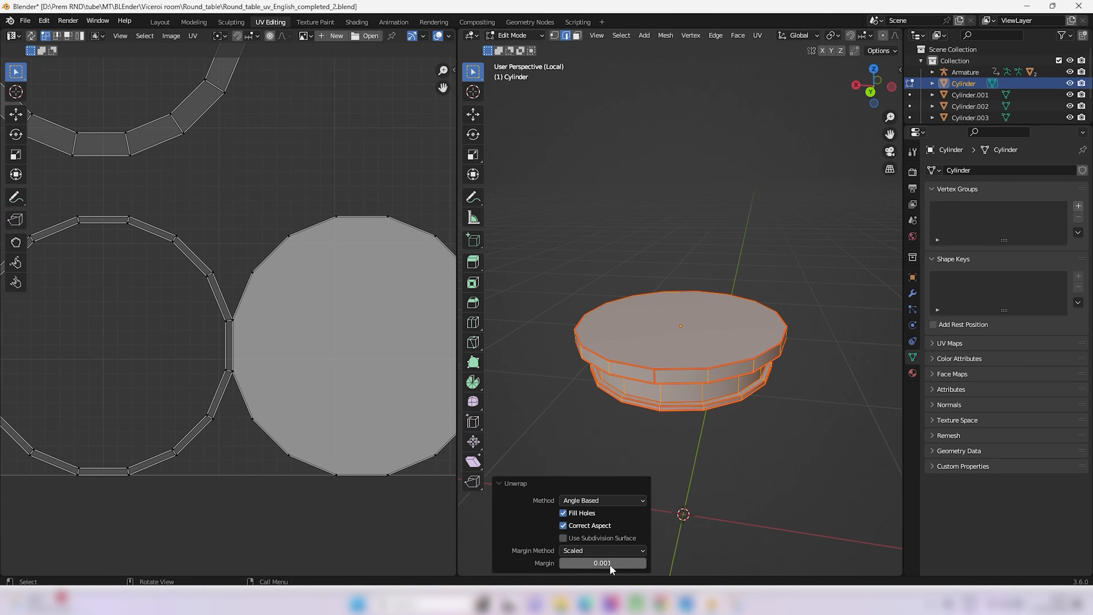
scroll(181, 370, "down", 4)
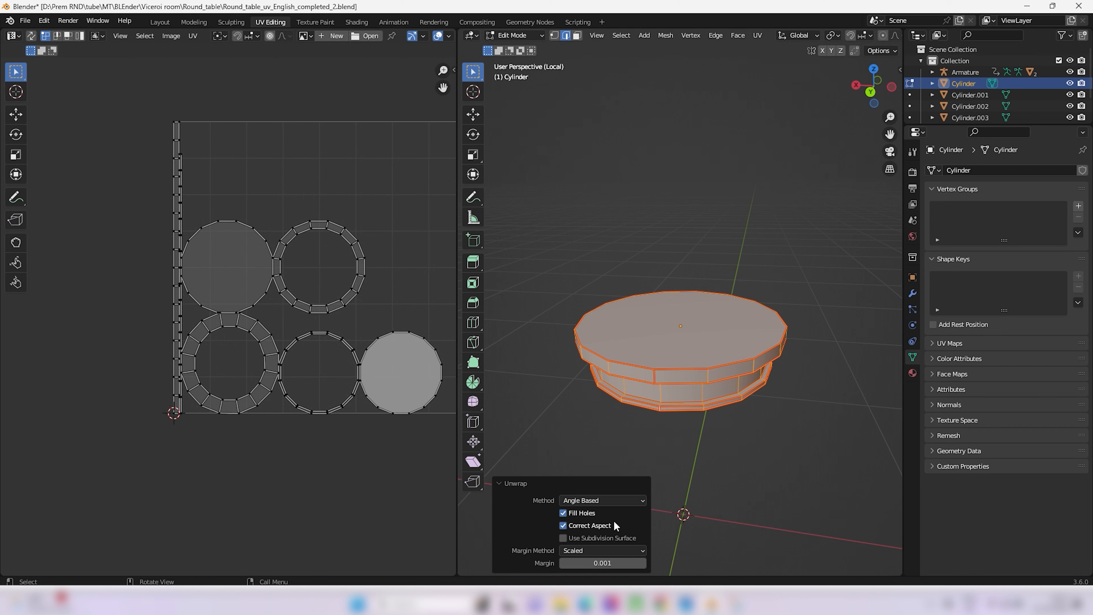
scroll(213, 439, "down", 1)
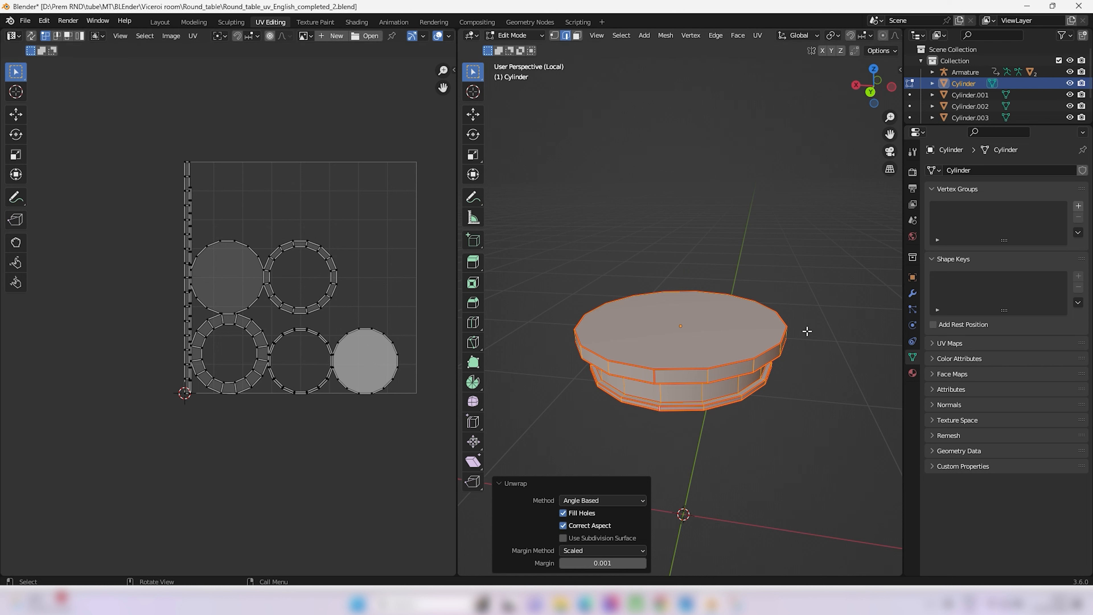
Step: Leave local view to bring back the full table and return the tabletop to Object Mode
key("KP_Divide")
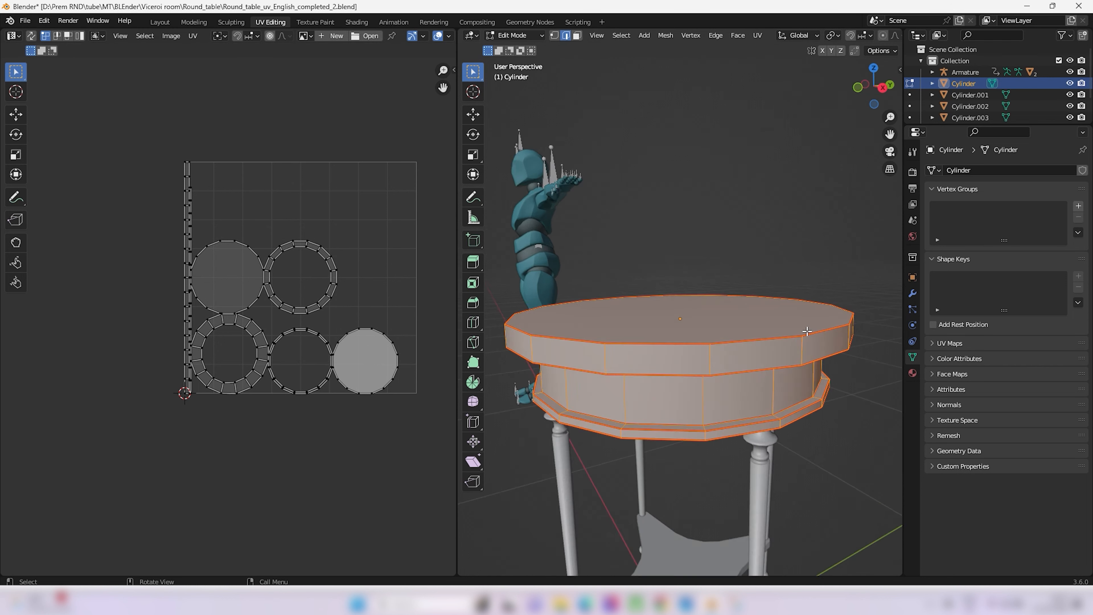
middle_click_drag(807, 331, 759, 420)
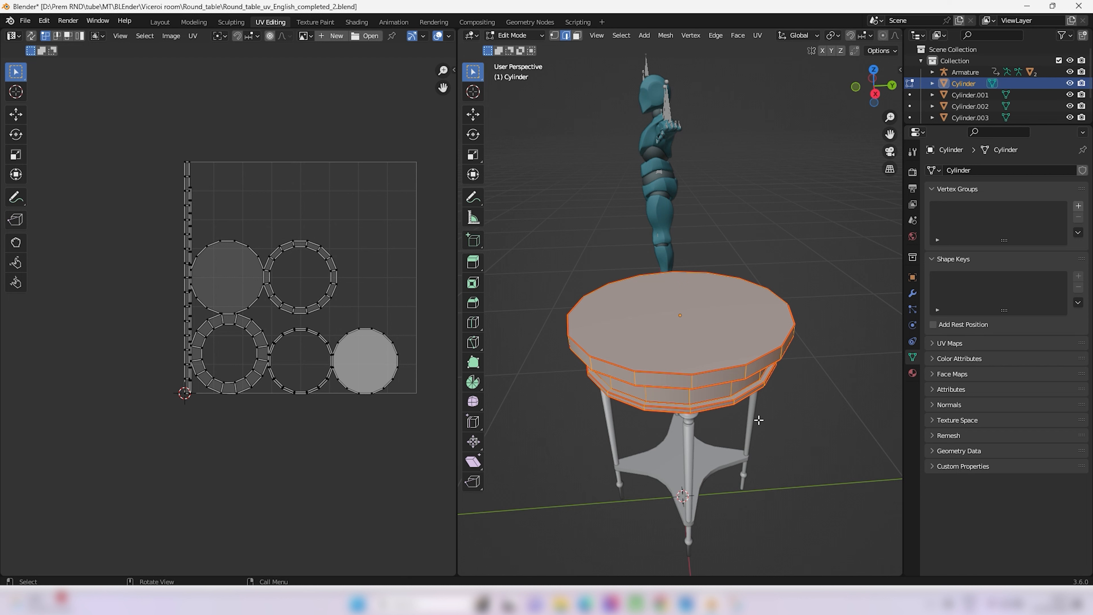
key("Tab")
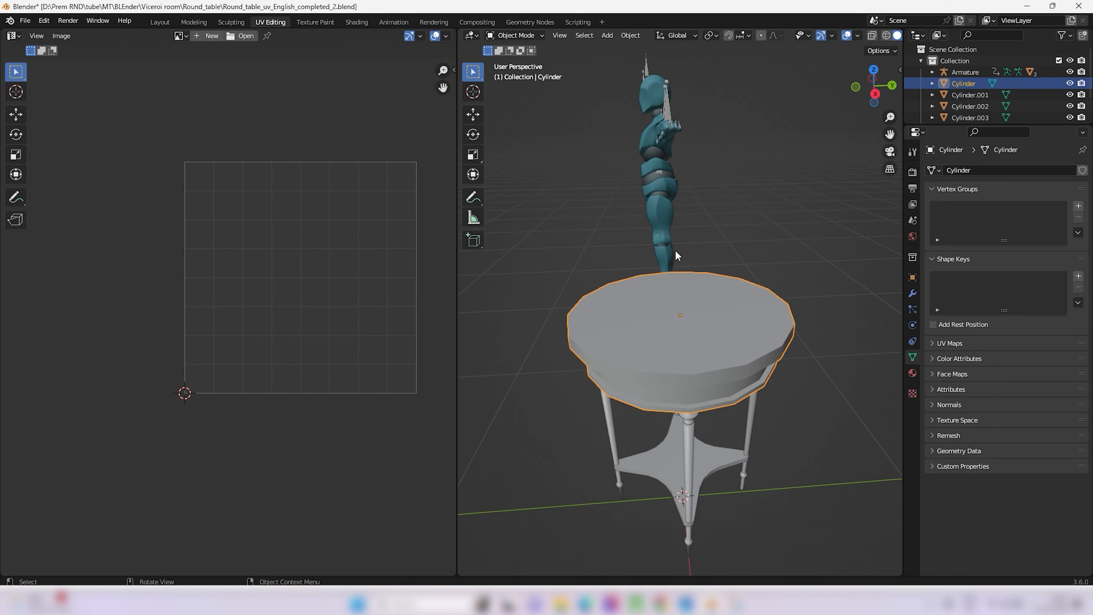
Step: Isolate one table leg, Cylinder.003, in local view and enter Edit Mode on it
middle_click_drag(675, 248, 692, 298)
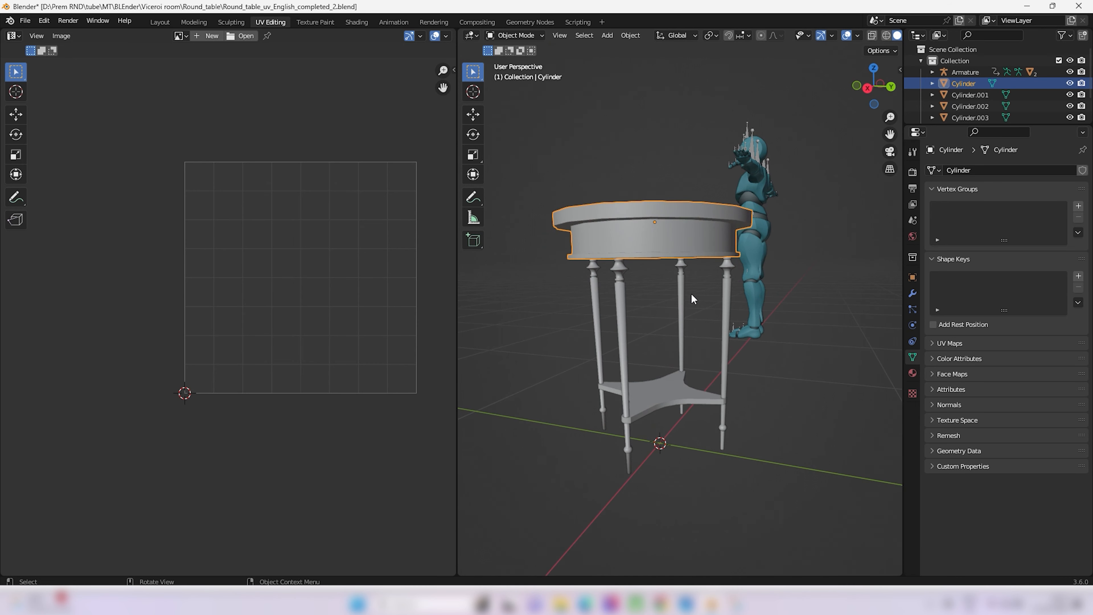
left_click(727, 294)
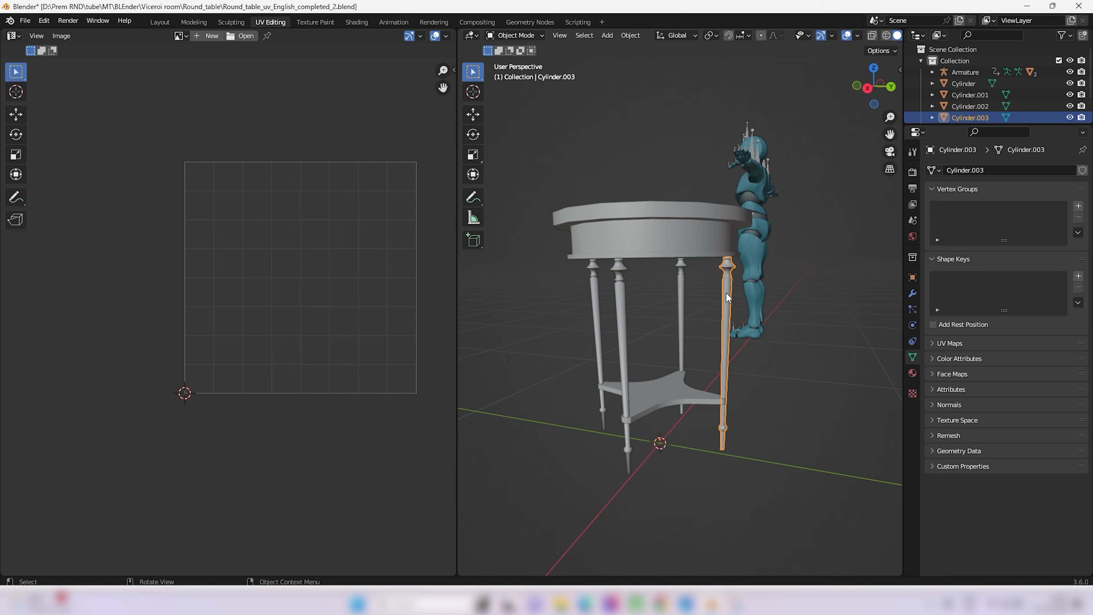
key("KP_Divide")
middle_click_drag(725, 290, 711, 229)
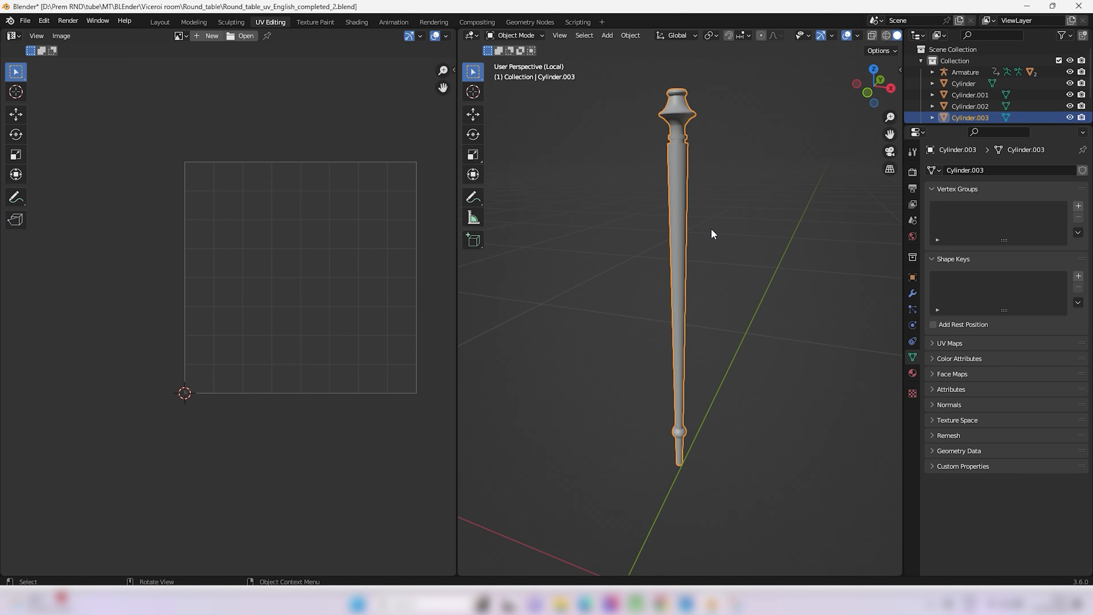
key("Tab")
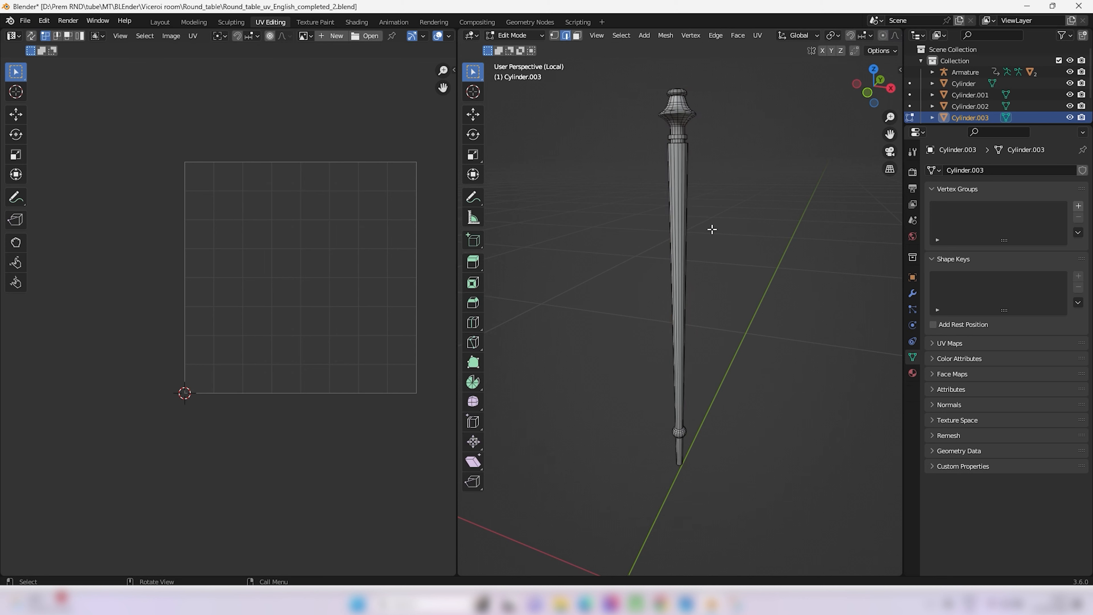
middle_click_drag(710, 229, 718, 223)
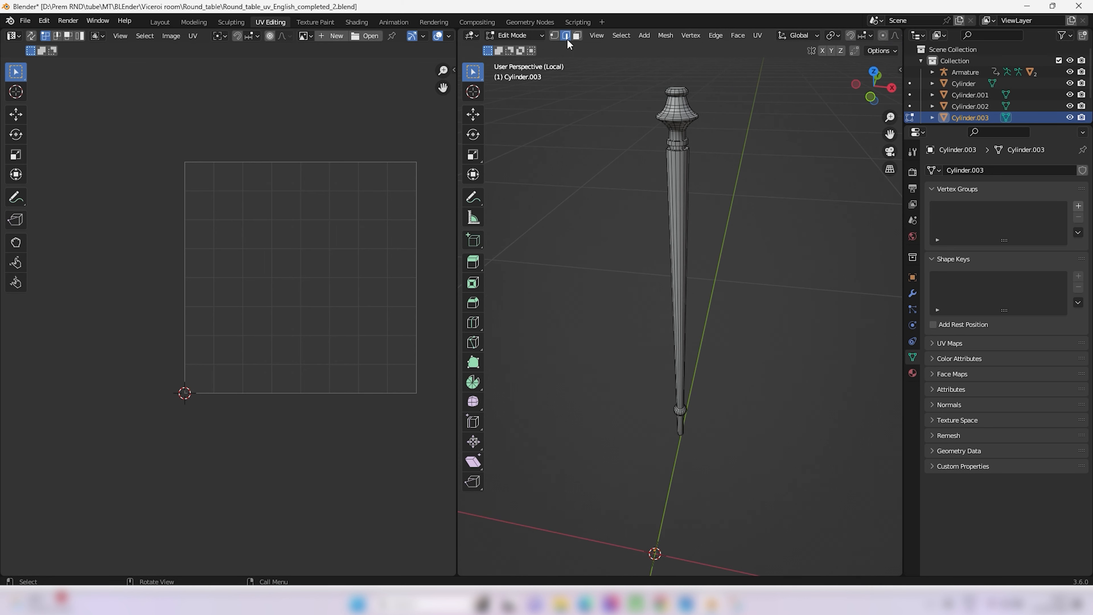
middle_click_drag(651, 256, 680, 240)
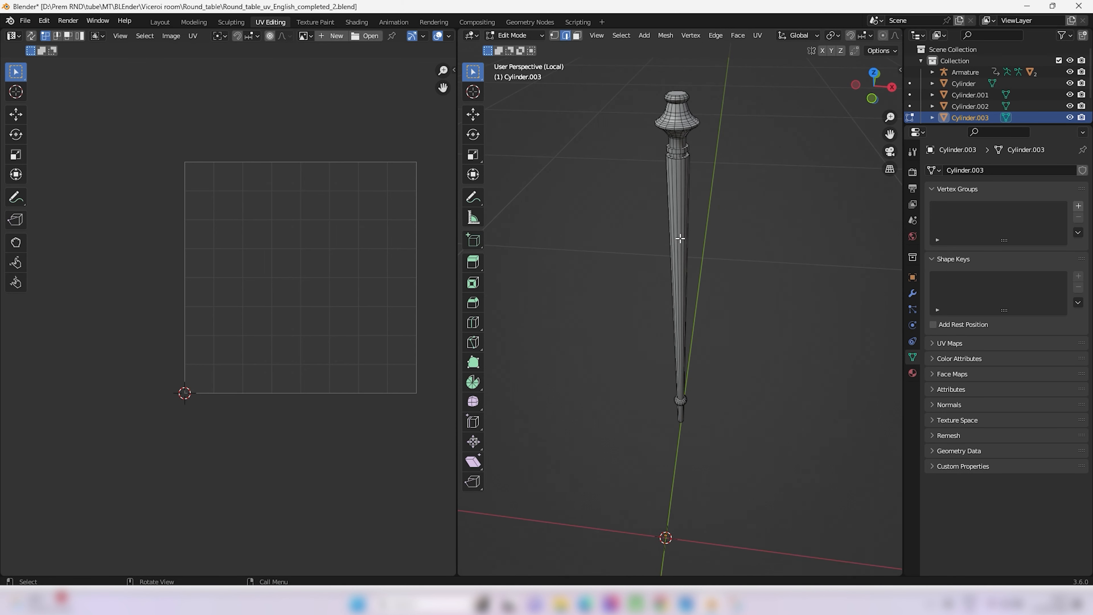
scroll(775, 296, "down", 3)
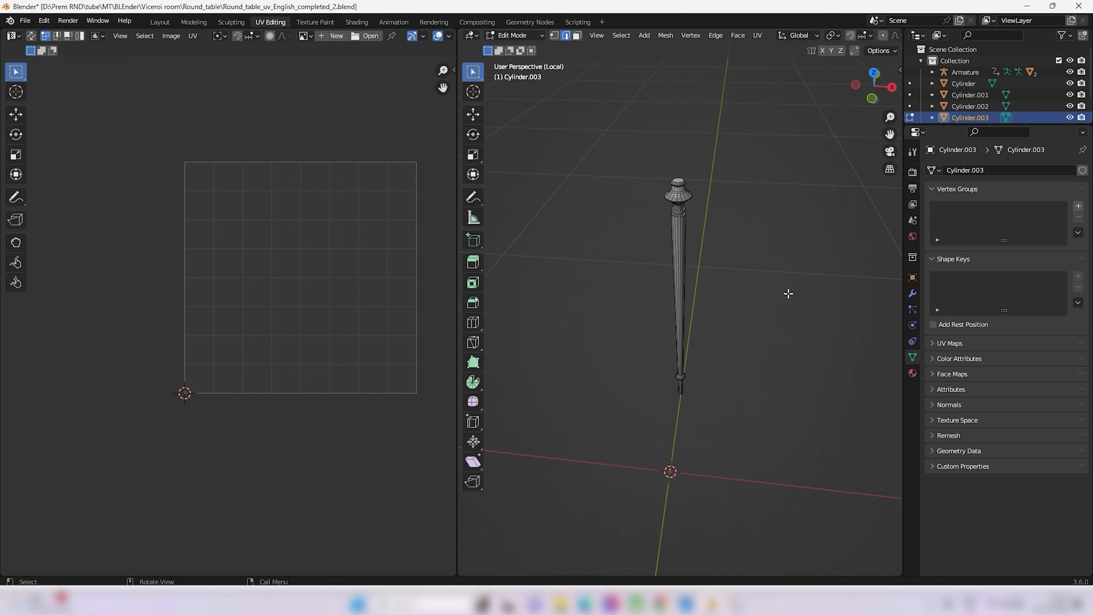
middle_click_drag(789, 296, 701, 376)
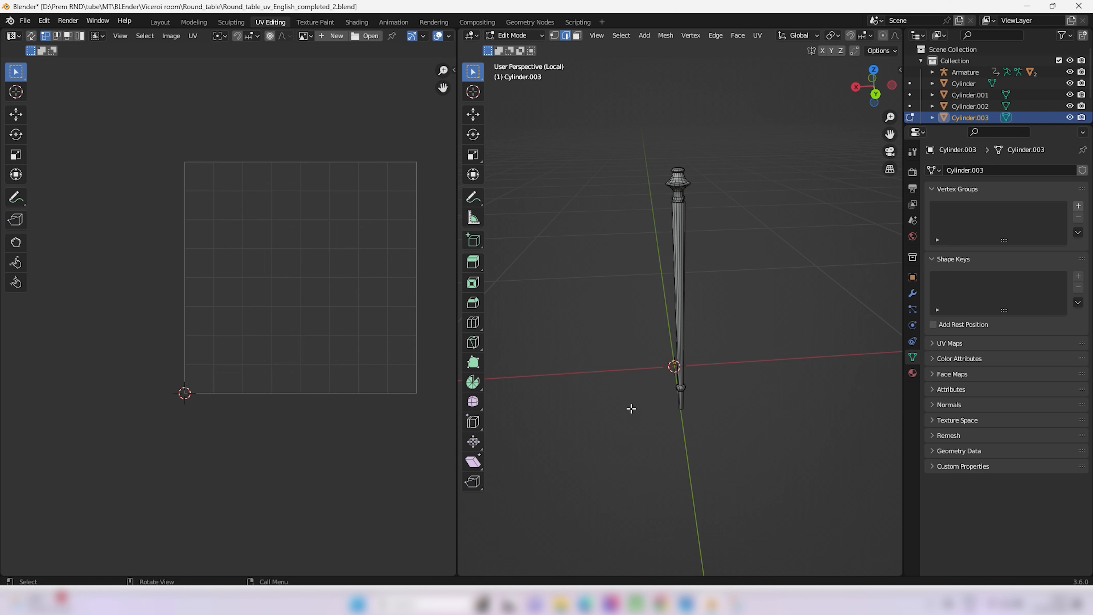
middle_click_drag(535, 286, 538, 289)
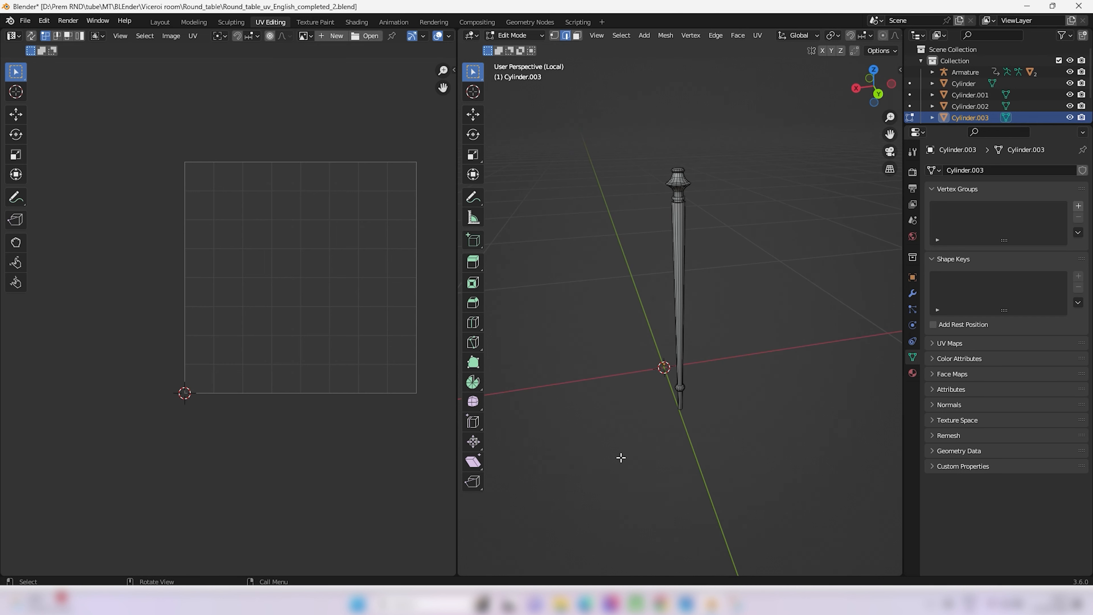
middle_click_drag(553, 217, 798, 203)
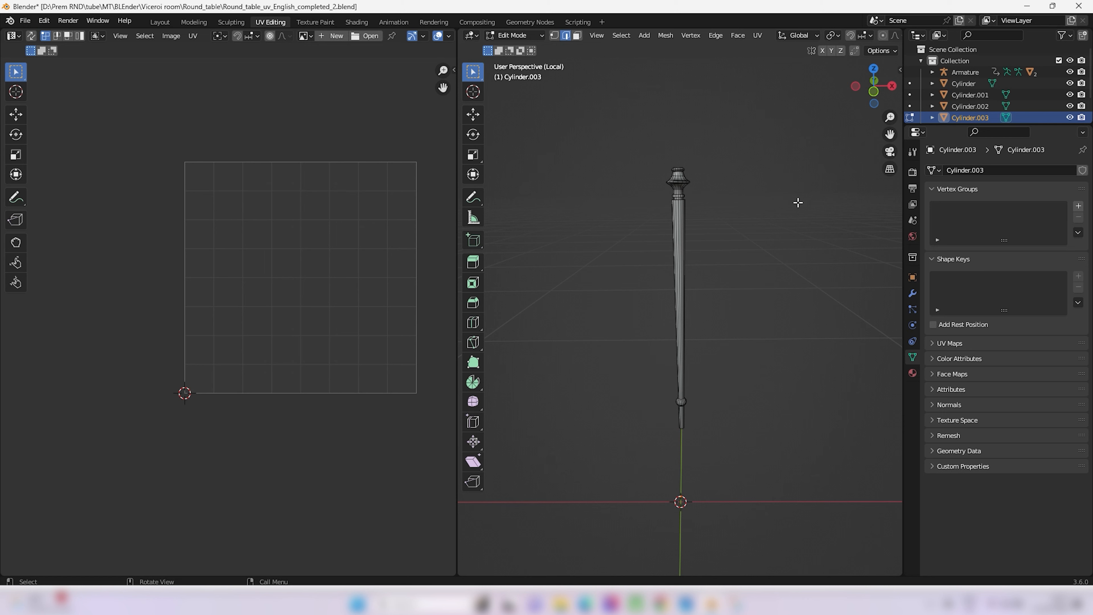
Step: Mark a seam along one lengthwise edge loop running down the leg
scroll(798, 202, "up", 2)
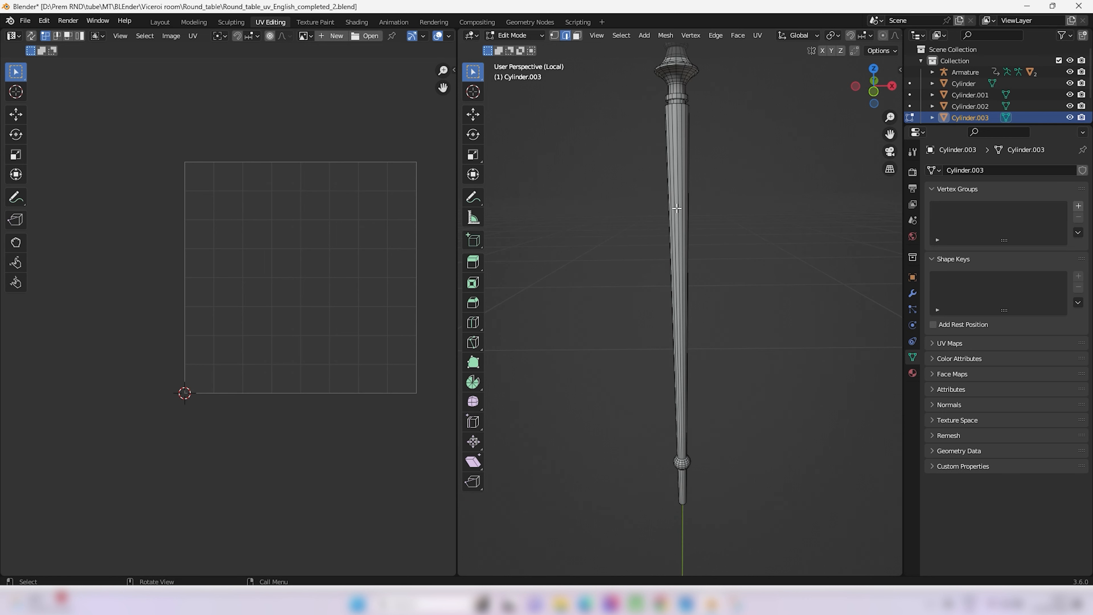
key("alt")
left_click(679, 204, "alt")
middle_click_drag(701, 161, 705, 204)
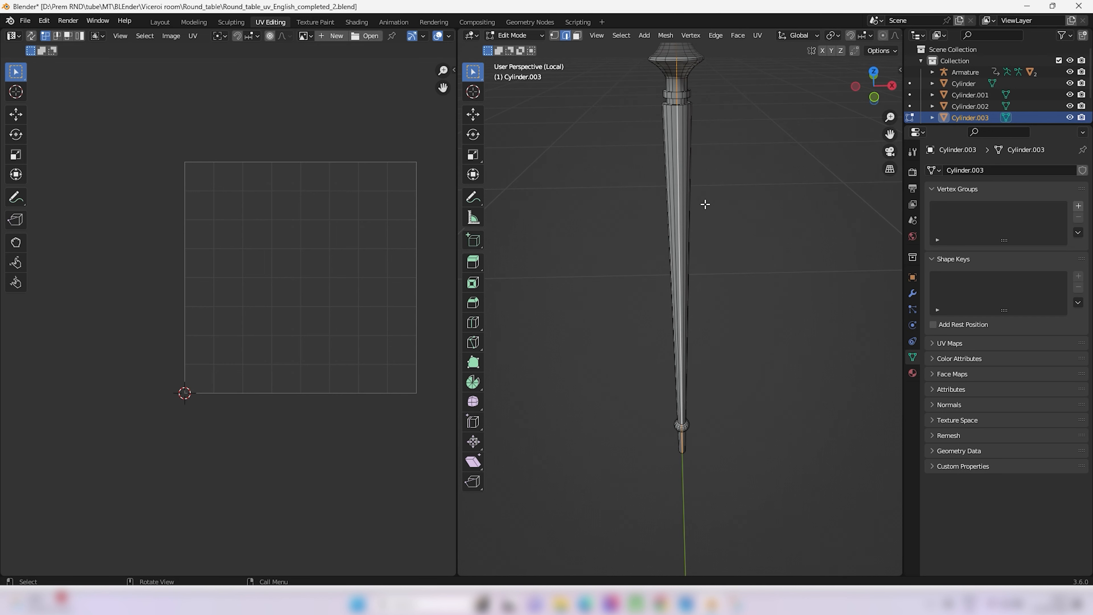
scroll(705, 204, "down", 2)
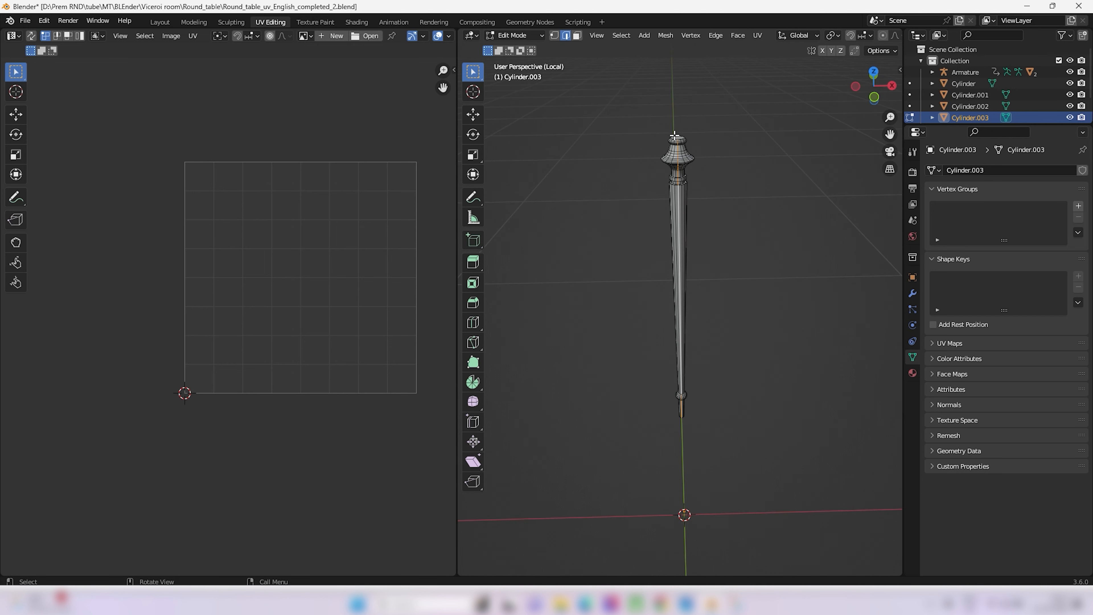
key("u")
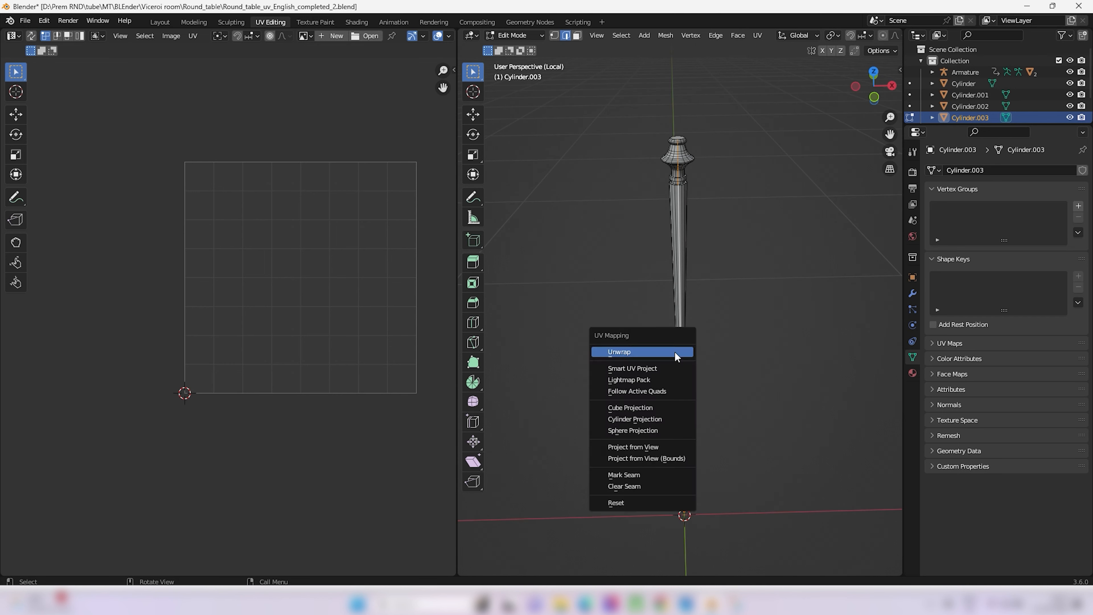
left_click(637, 475)
Step: Switch to face selection and mark a seam around the round cap face at the leg's upper end
middle_click_drag(695, 236, 696, 284)
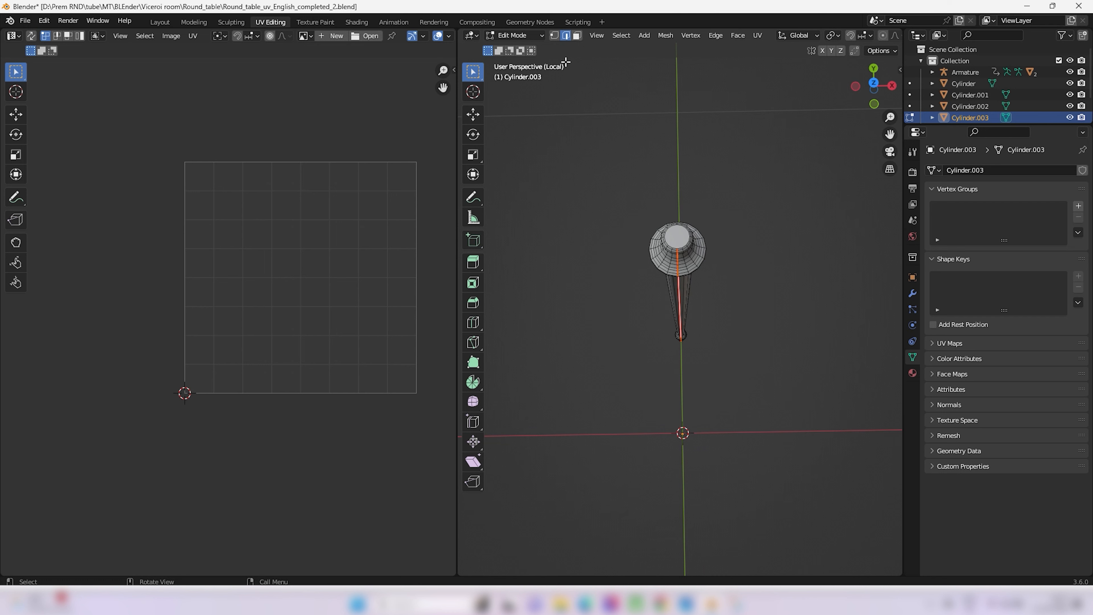
left_click(710, 144)
key("3")
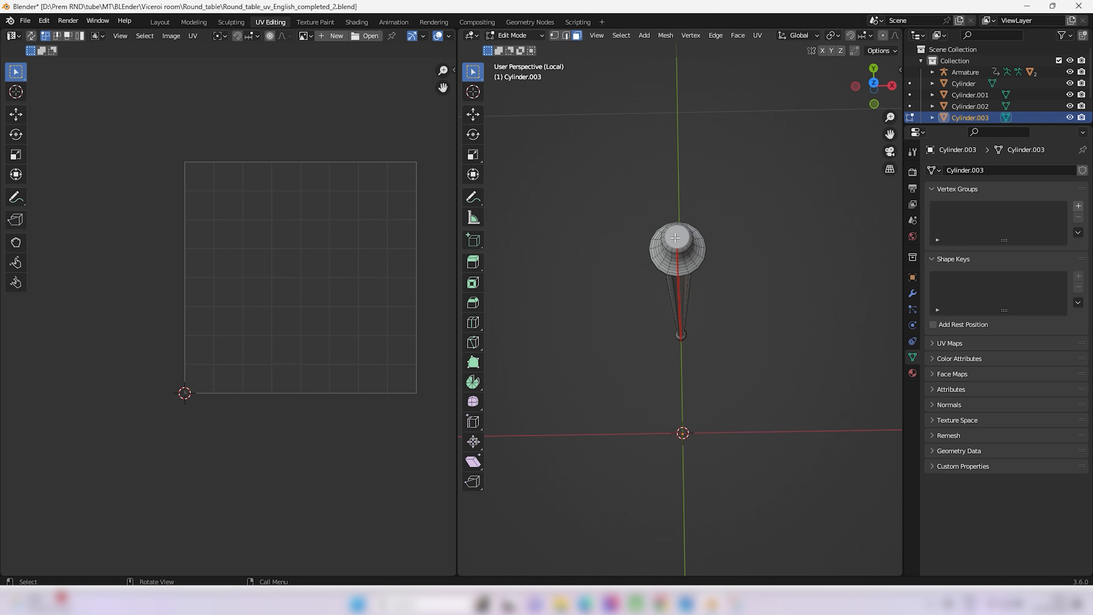
left_click(675, 237)
key("u")
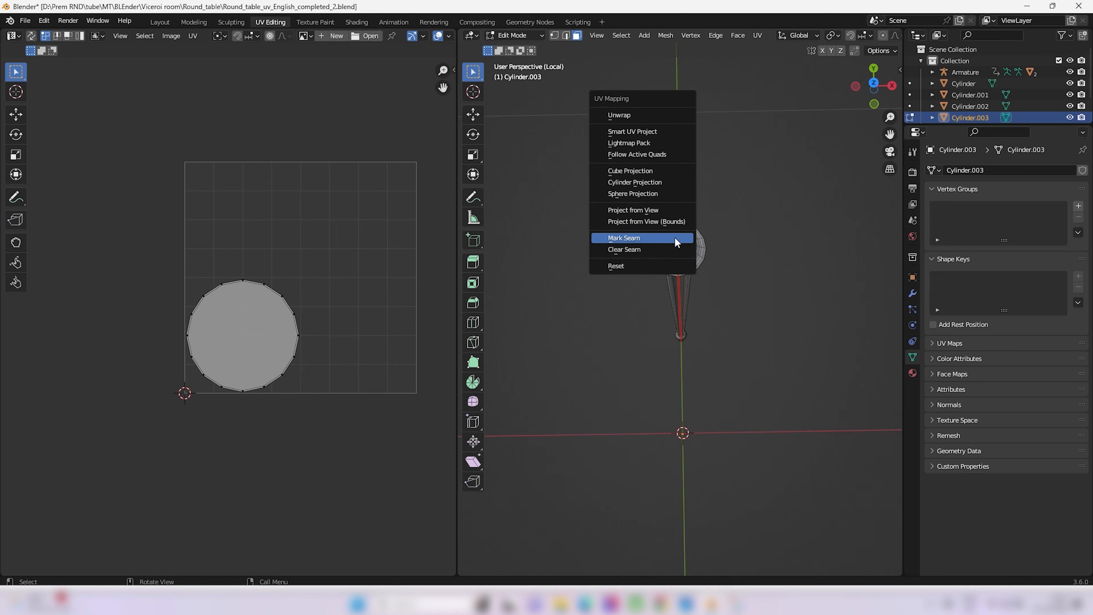
left_click(675, 237)
Step: Mark a seam around the small cap face at the foot of the leg
middle_click_drag(675, 237, 722, 193)
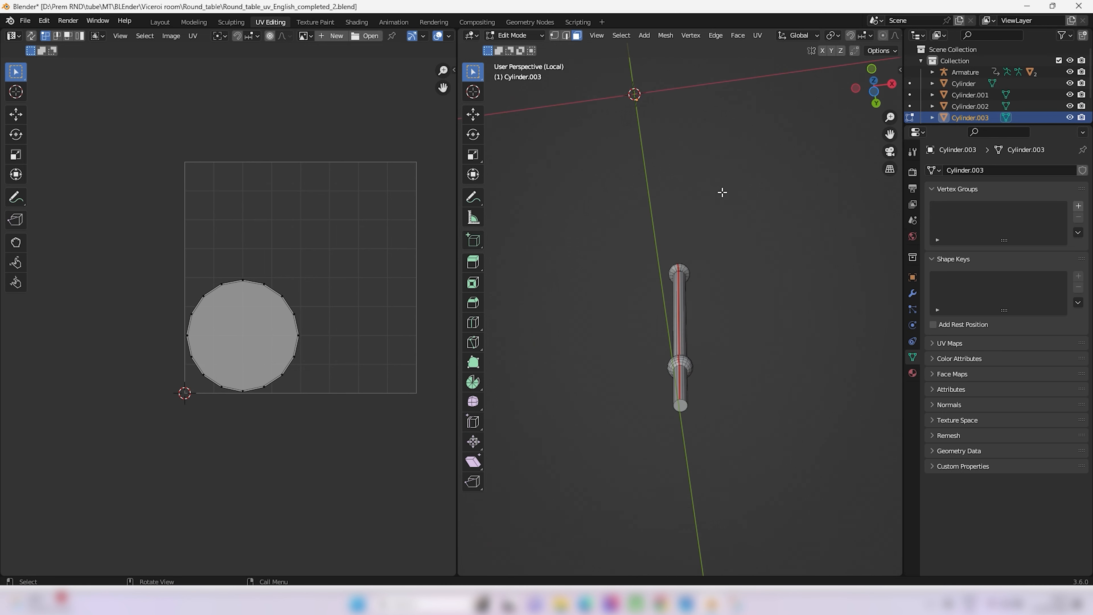
left_click(681, 405)
key("u")
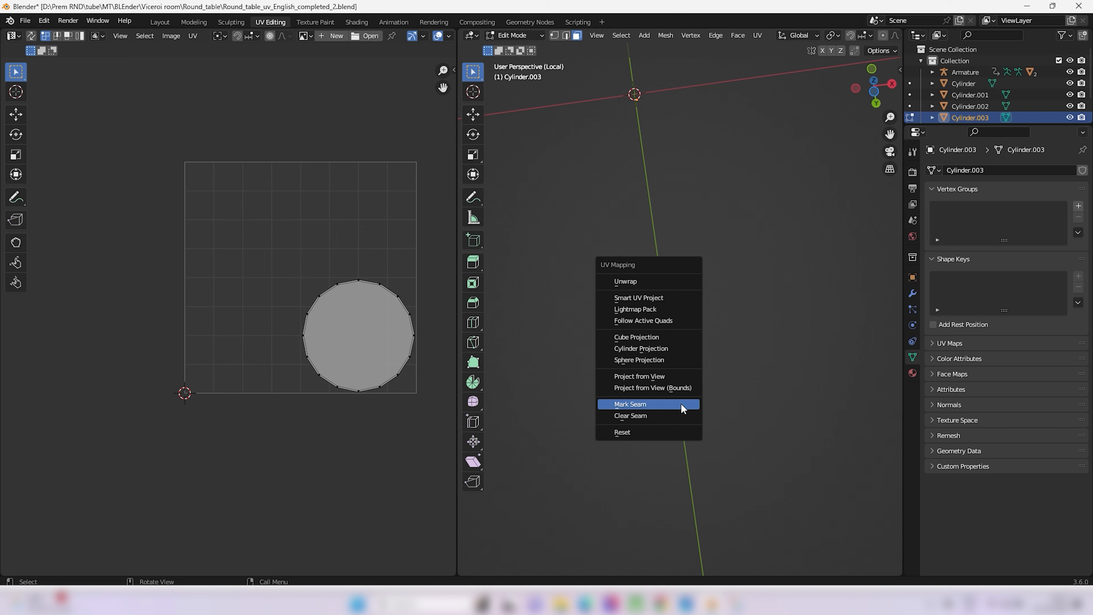
left_click(681, 404)
Step: Select the whole leg mesh and unwrap it along the marked seams
middle_click_drag(681, 403, 719, 310)
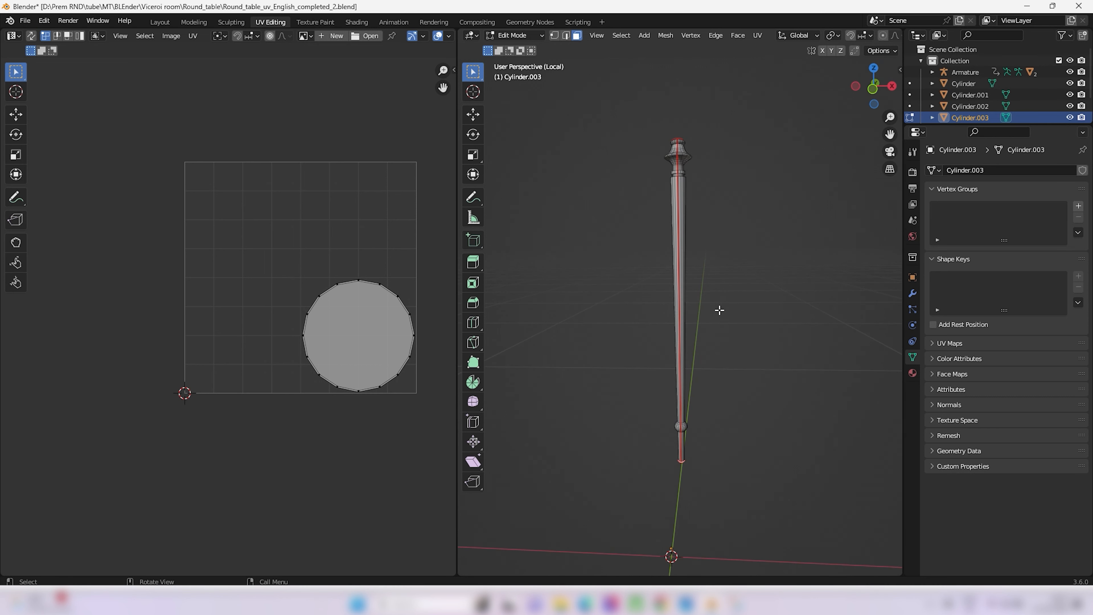
key("a")
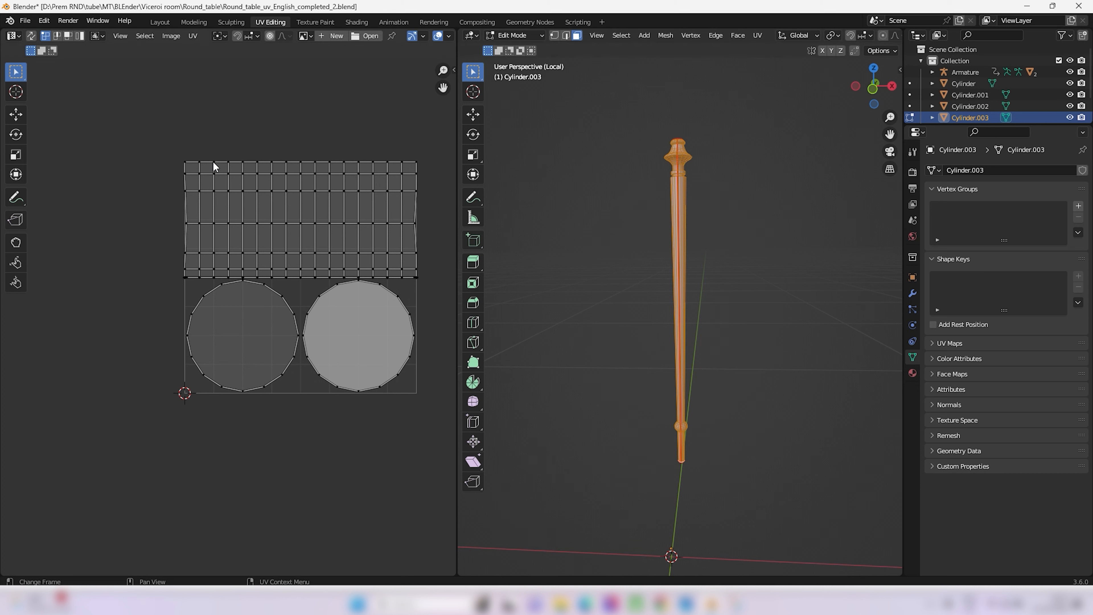
middle_click_drag(681, 181, 678, 201)
middle_click_drag(650, 254, 654, 171)
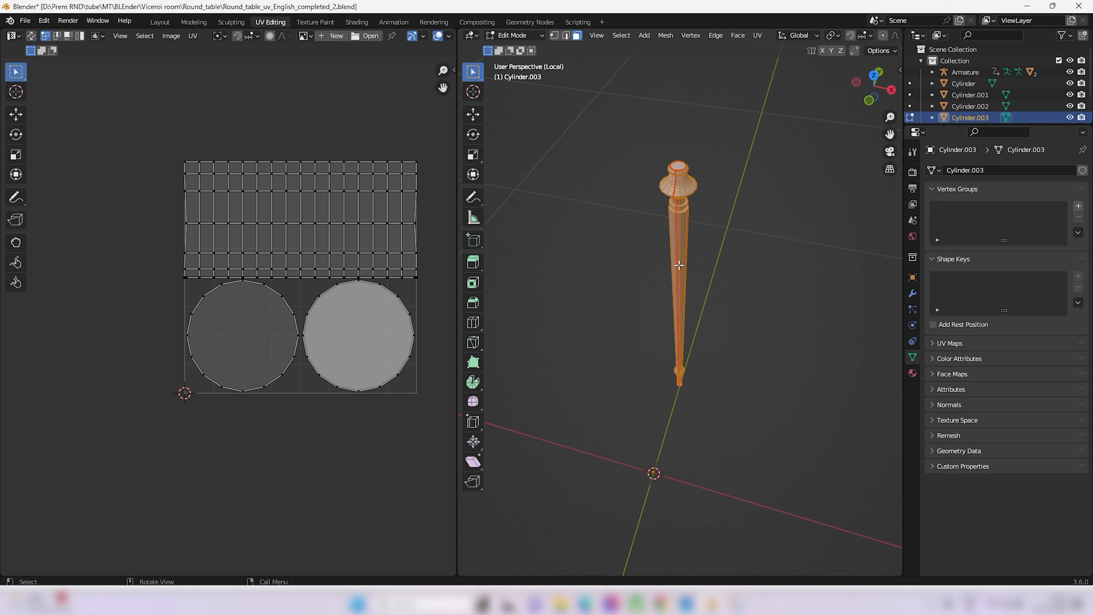
key("u")
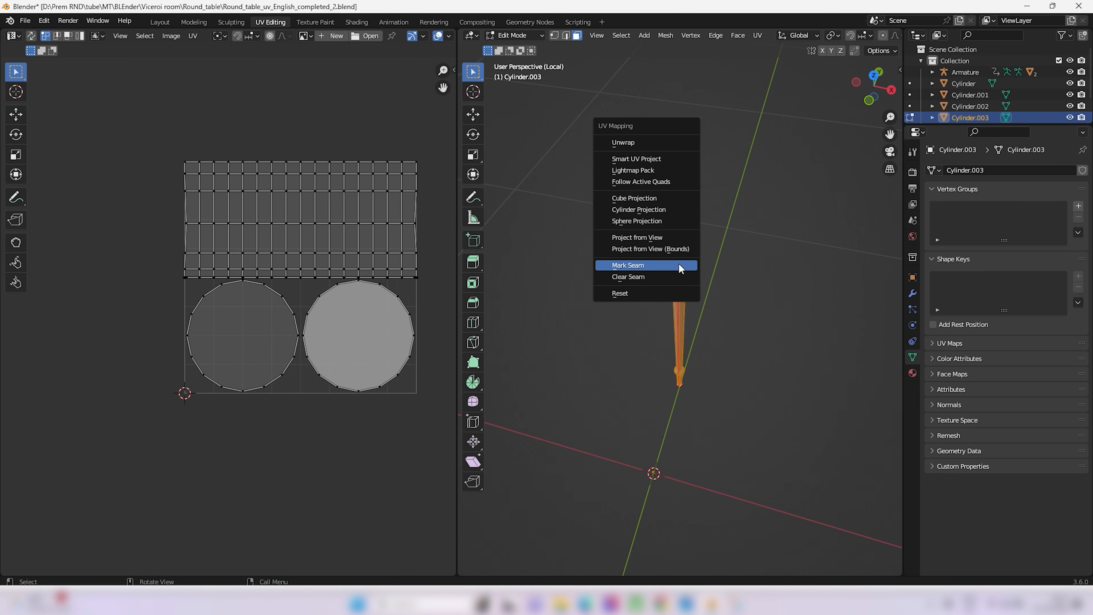
left_click(644, 138)
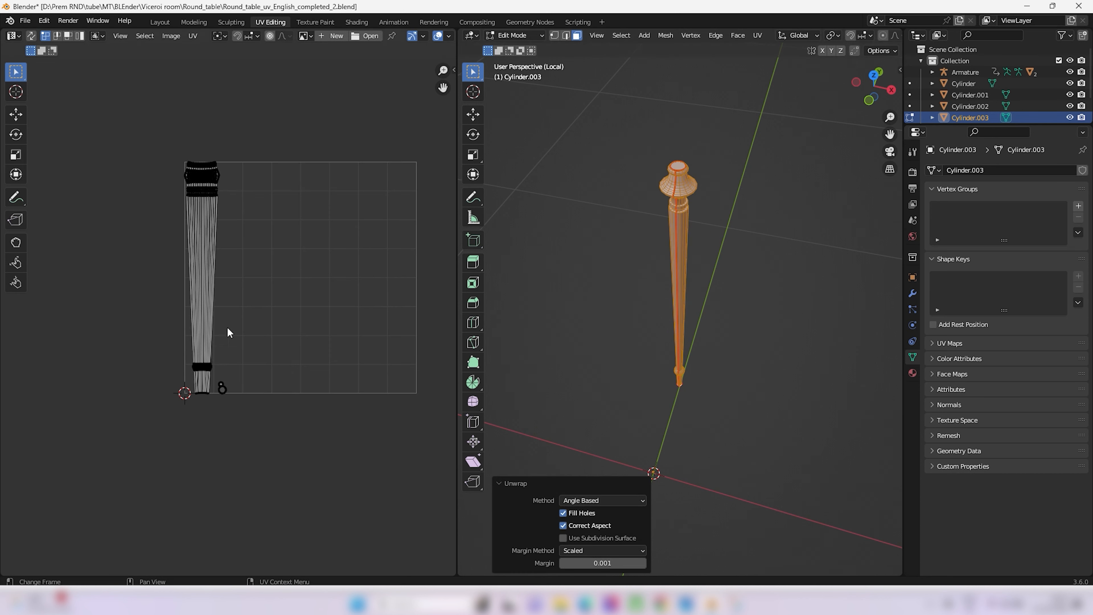
Step: Examine the leg's UV layout, checking the long shaft island and the two round cap islands
scroll(227, 326, "up", 4)
middle_click_drag(201, 274, 258, 380)
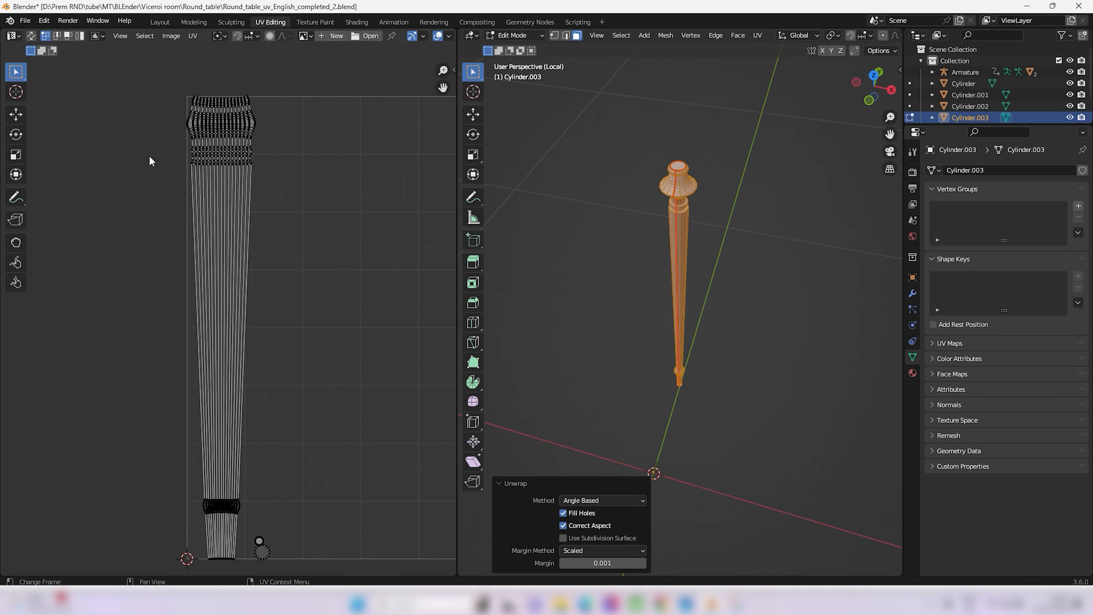
middle_click_drag(261, 327, 227, 189)
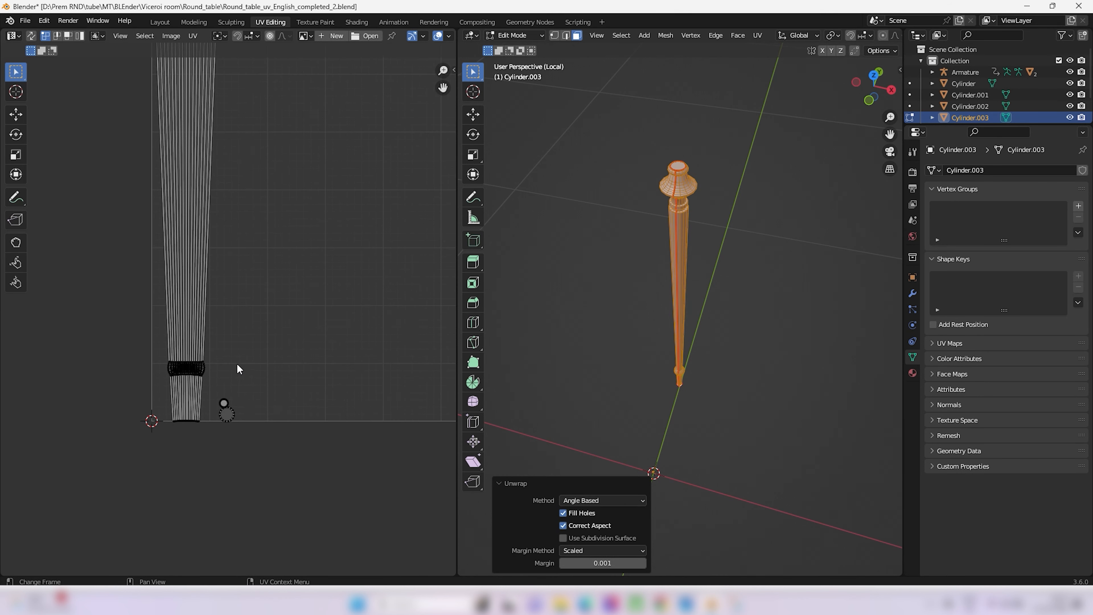
scroll(237, 364, "down", 3)
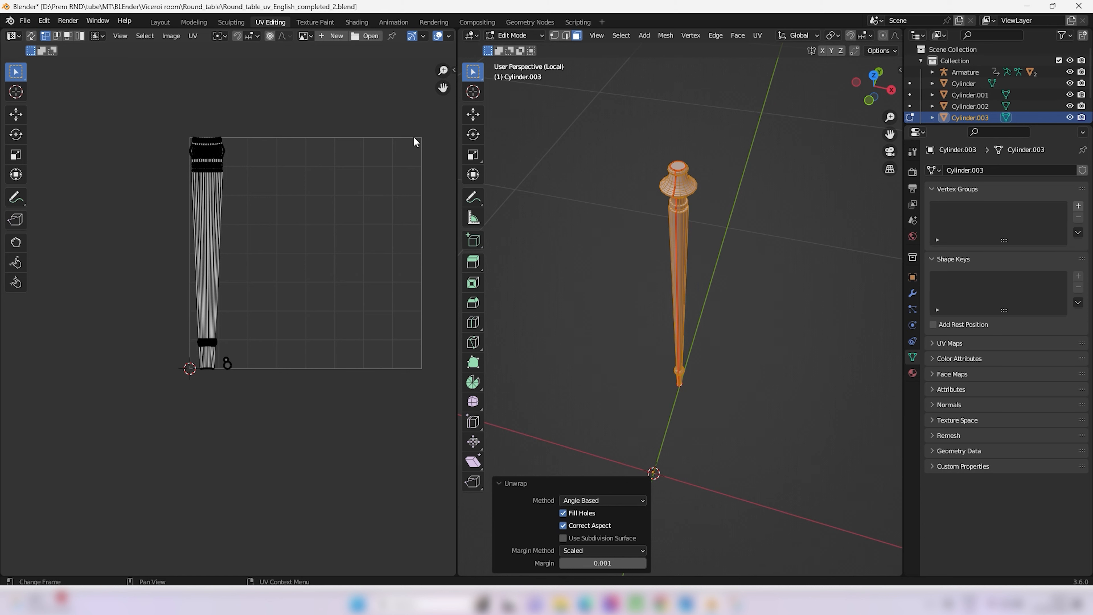
scroll(286, 401, "up", 8)
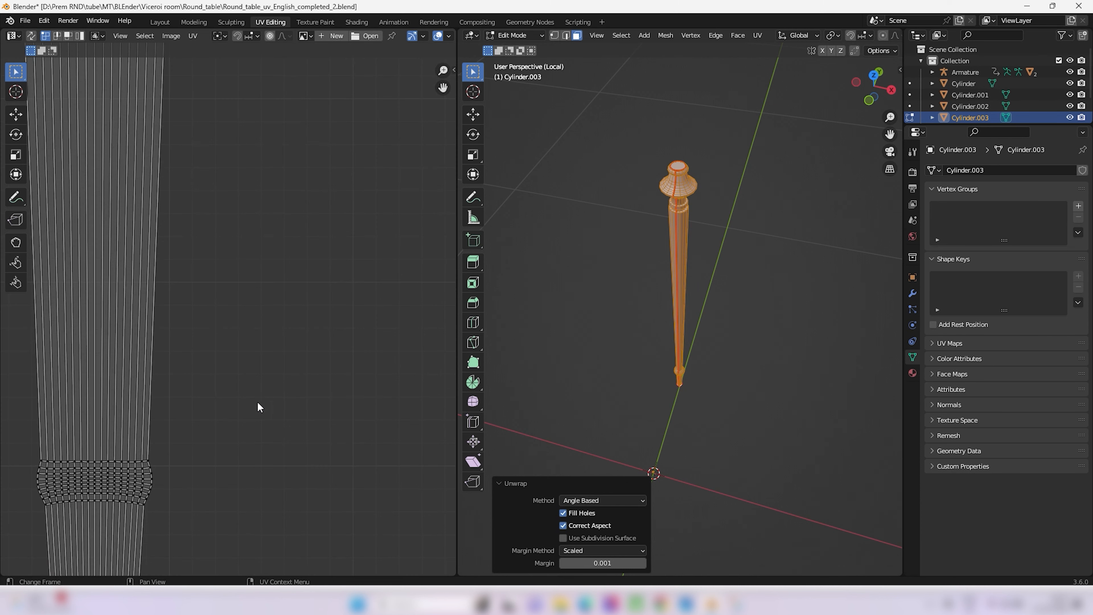
middle_click_drag(283, 417, 271, 296)
scroll(239, 417, "up", 3)
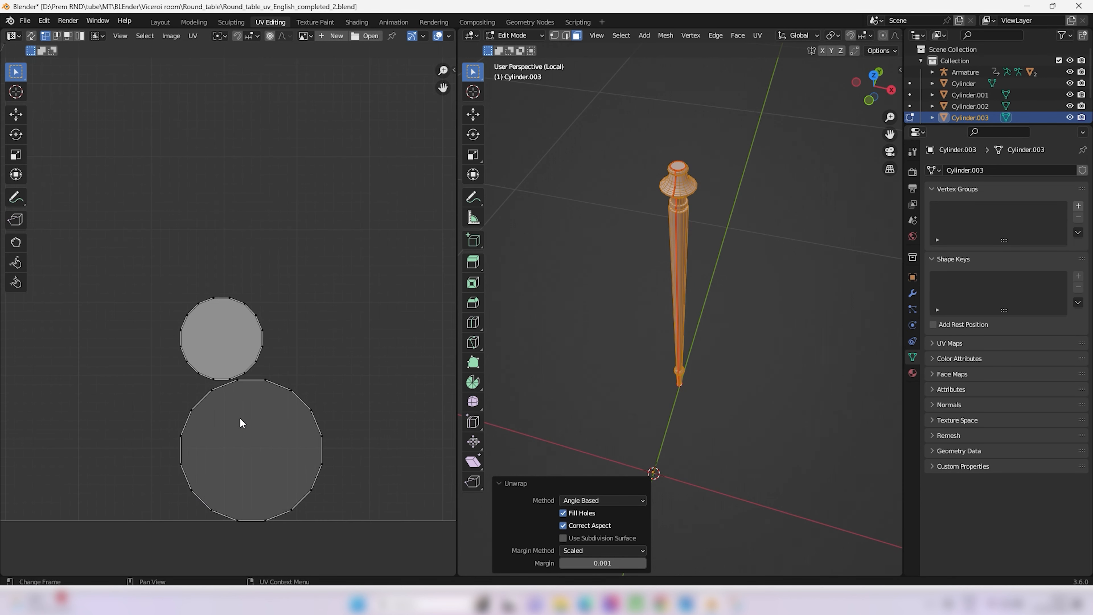
scroll(288, 381, "down", 8)
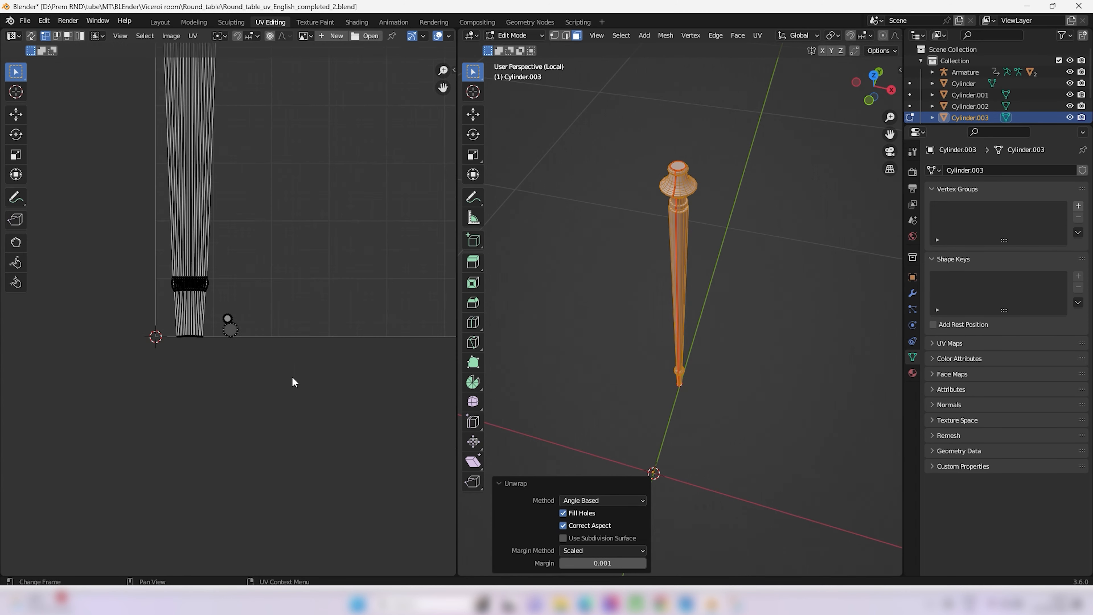
middle_click_drag(273, 249, 262, 329)
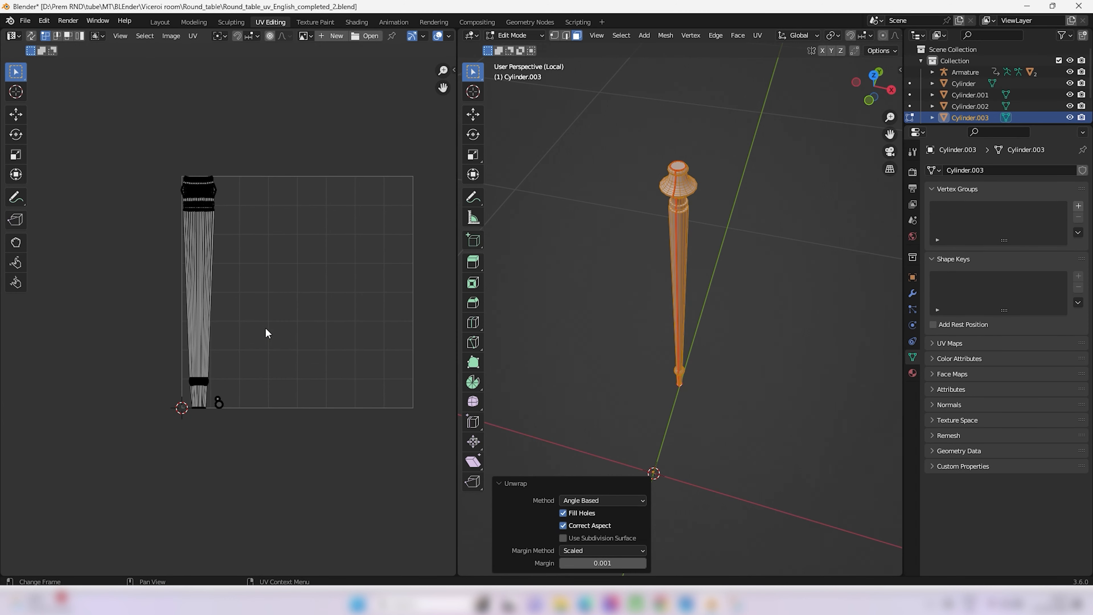
Step: Deselect the leg's mesh, leave local view to bring back the full table and return to Object Mode
left_click(549, 303)
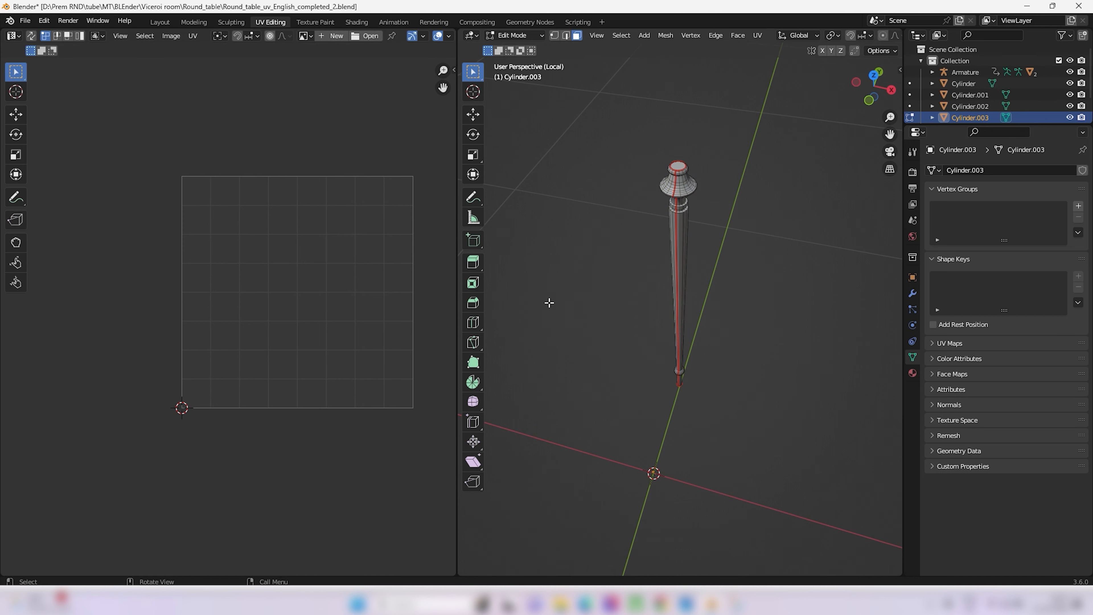
key("KP_Divide")
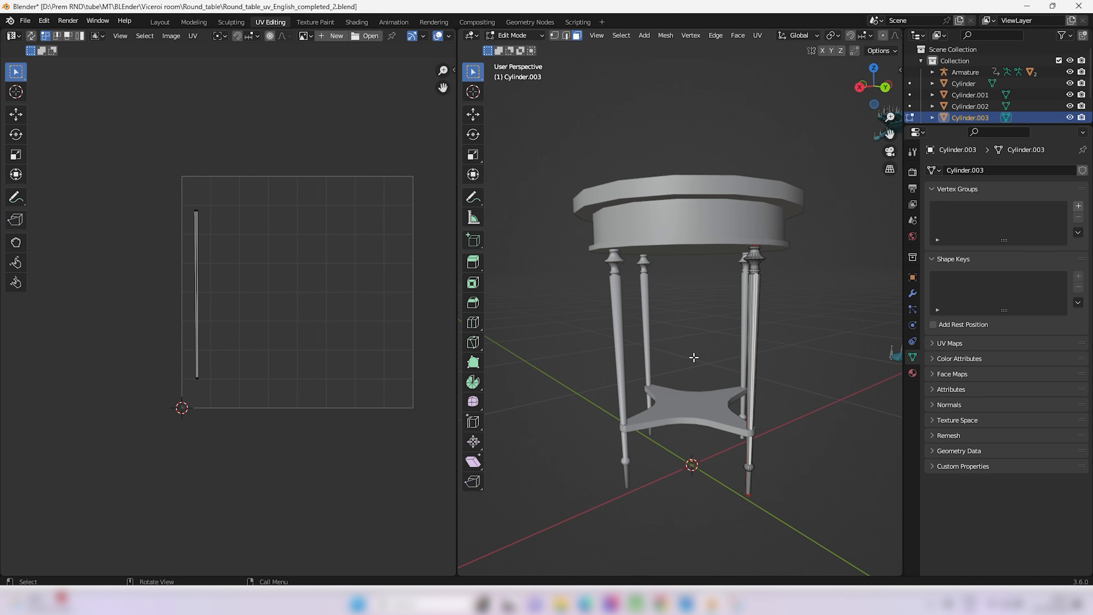
key("Tab")
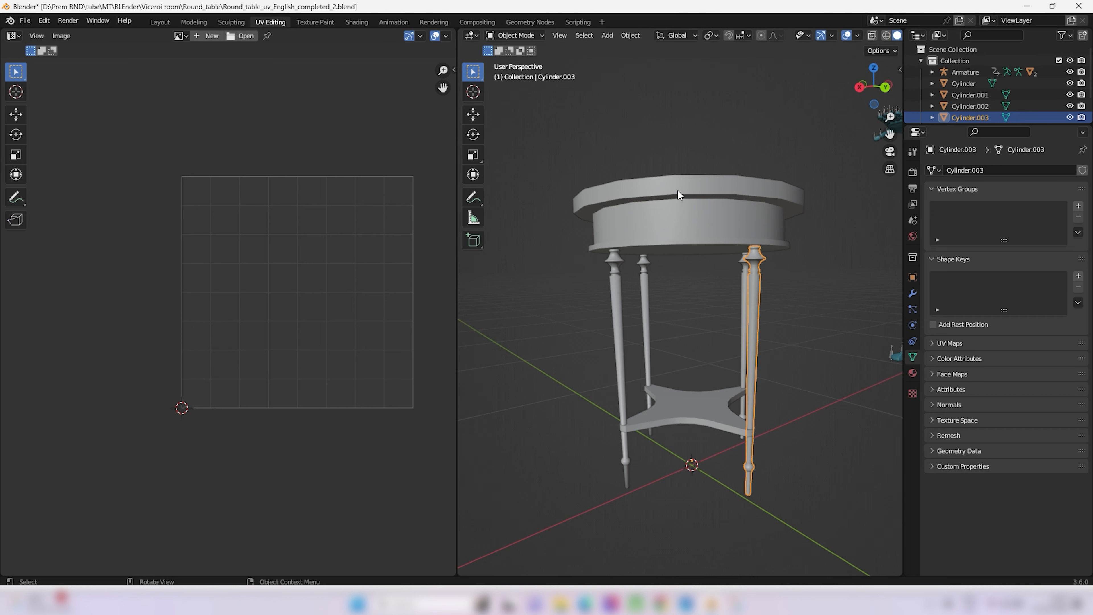
Step: Isolate the next table leg, Cylinder.001, in local view and enter Edit Mode on it
mouse_move(640, 279)
middle_mouse_down()
mouse_move(674, 266)
mouse_move(645, 298)
middle_mouse_up()
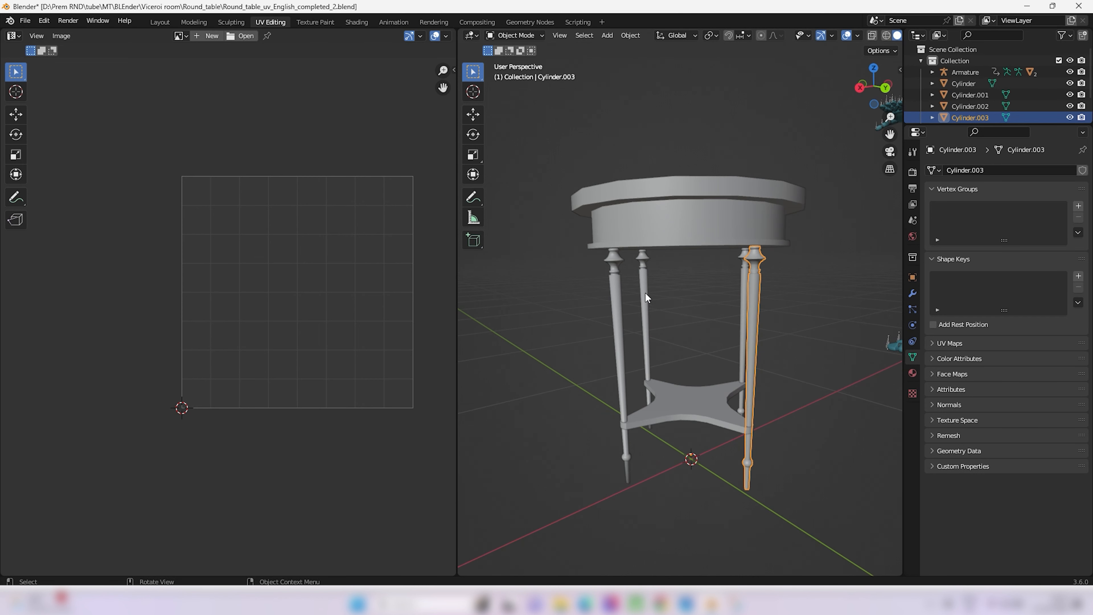
left_click(646, 295)
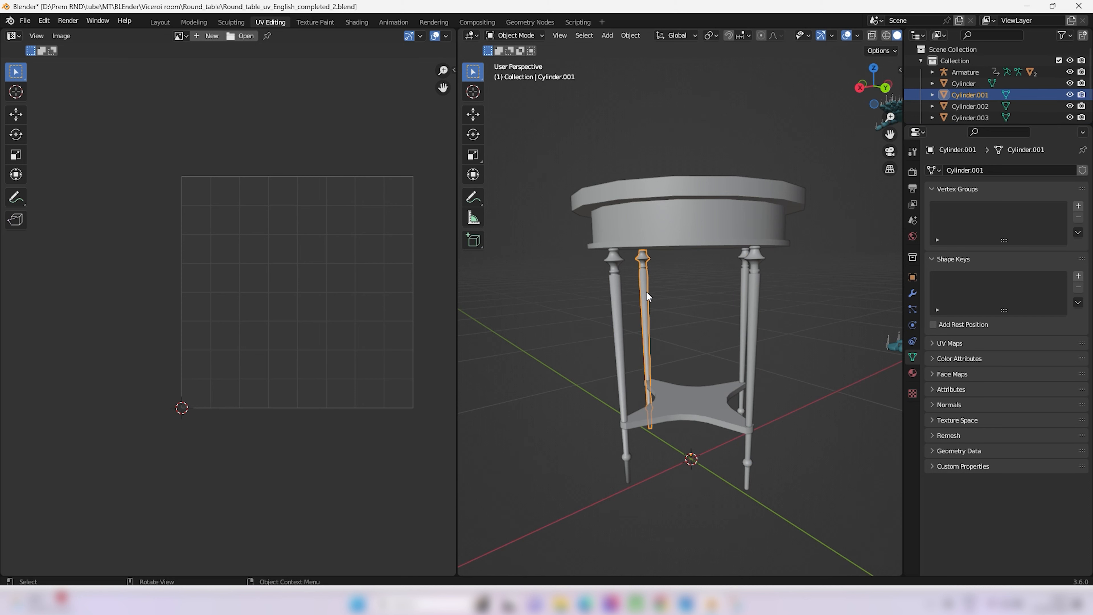
key("KP_Divide")
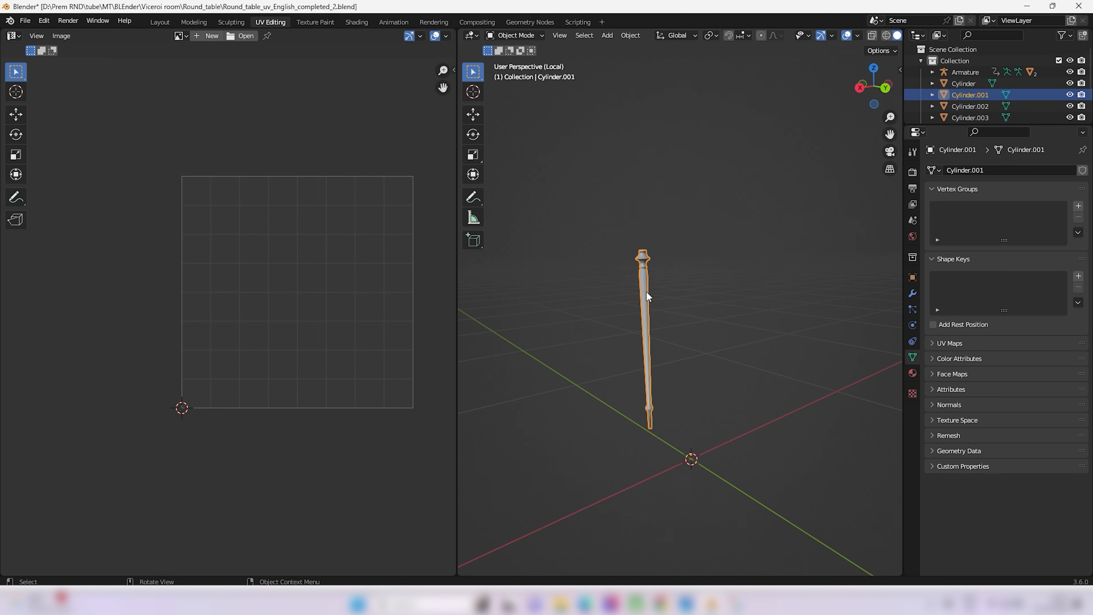
mouse_move(646, 290)
middle_mouse_down()
mouse_move(677, 291)
mouse_move(666, 297)
middle_mouse_up()
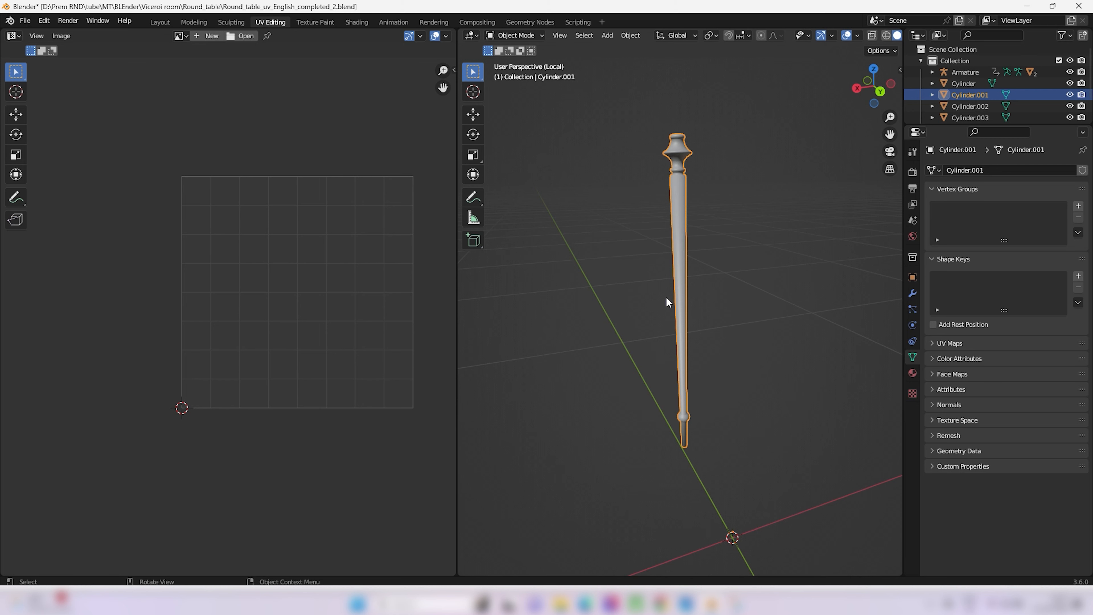
key("Tab")
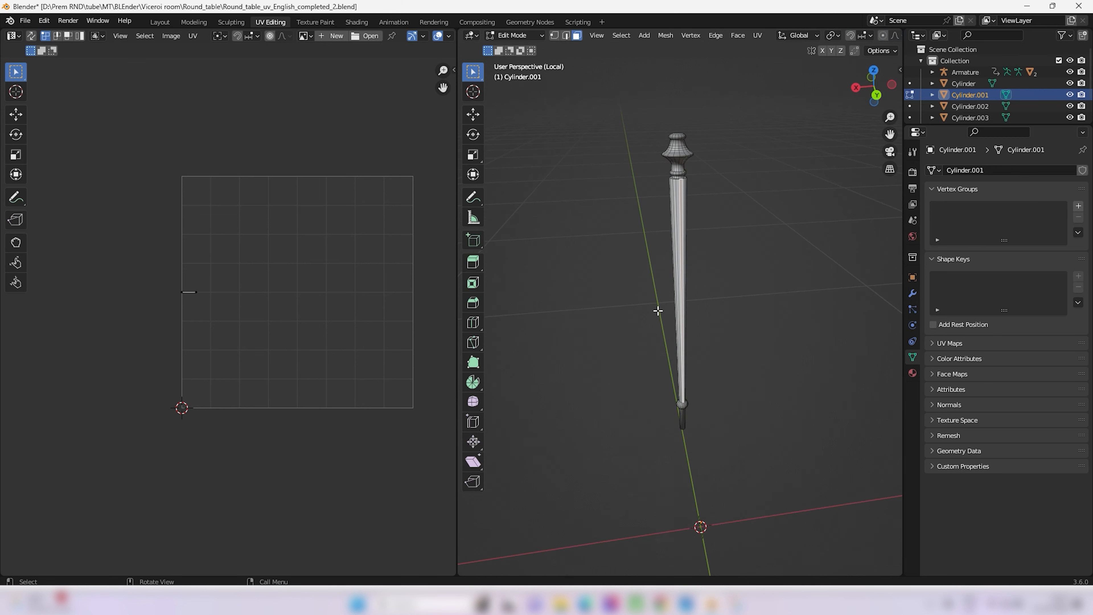
Step: Mark a seam around the cap face at the upper end of leg Cylinder.001
middle_click_drag(719, 131, 684, 257)
left_click(680, 252)
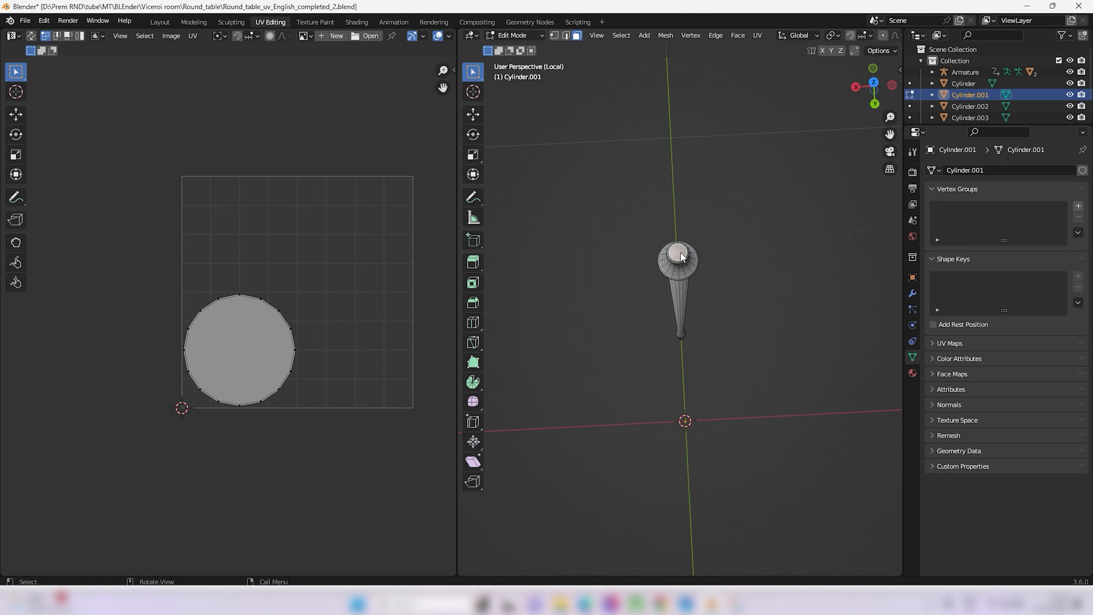
key("u")
left_click(658, 378)
Step: Mark a seam around the cap face at the foot of leg Cylinder.001
middle_click_drag(751, 451, 675, 438)
left_click(681, 435)
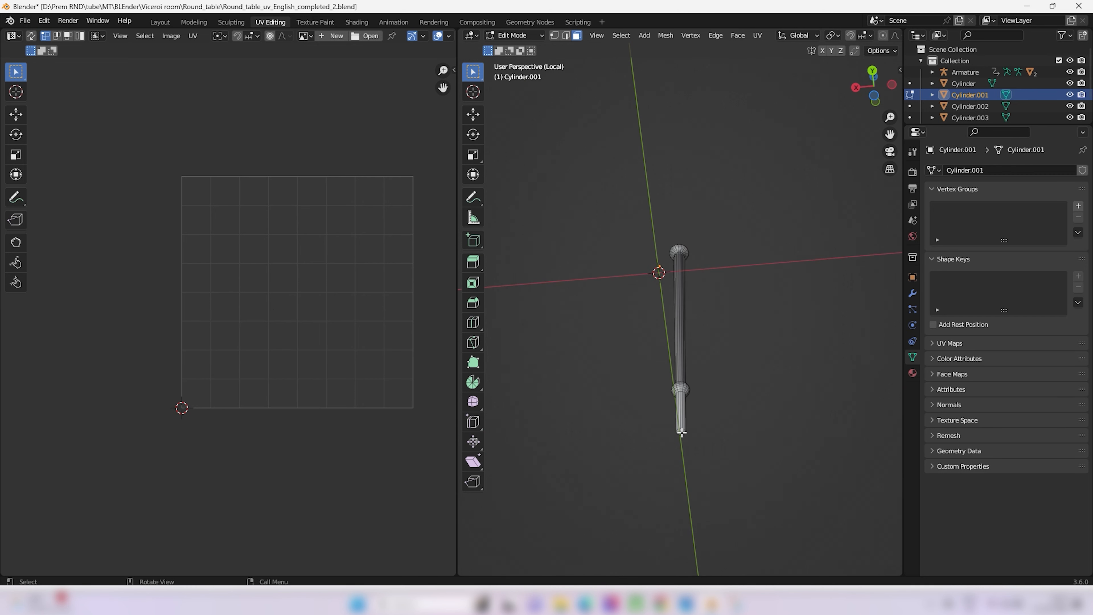
left_click(682, 434)
key("u")
left_click(685, 436)
middle_click_drag(685, 436, 702, 366)
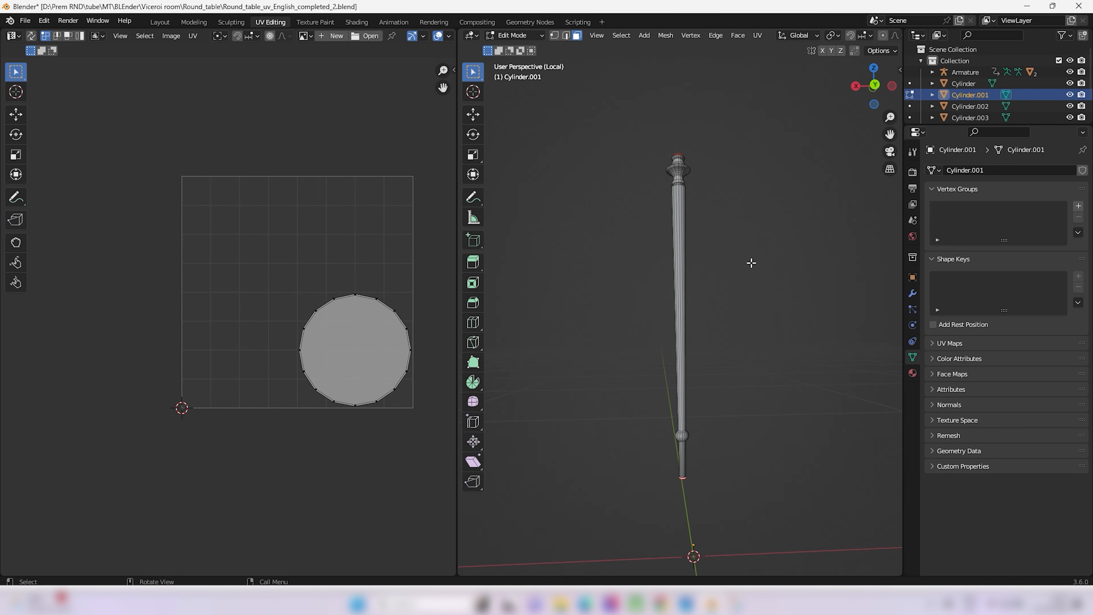
Step: Mark a lengthwise seam along leg Cylinder.001 from its upper cap to its foot
left_click(752, 263)
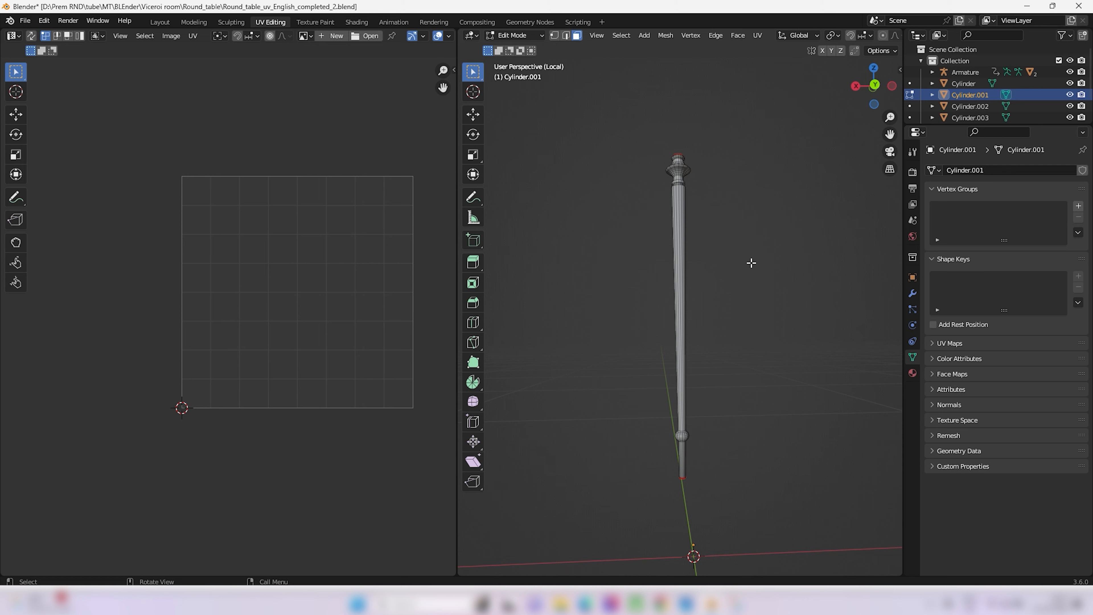
key("2")
scroll(684, 282, "up", 1)
middle_click_drag(685, 283, 676, 296)
scroll(677, 296, "up", 2)
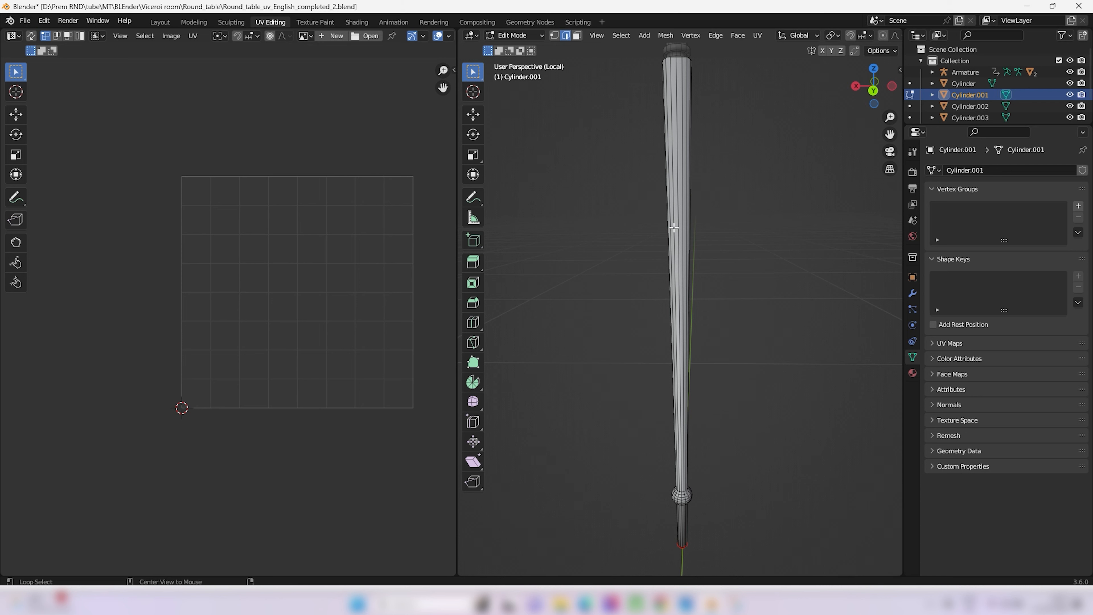
middle_click_drag(674, 227, 680, 86)
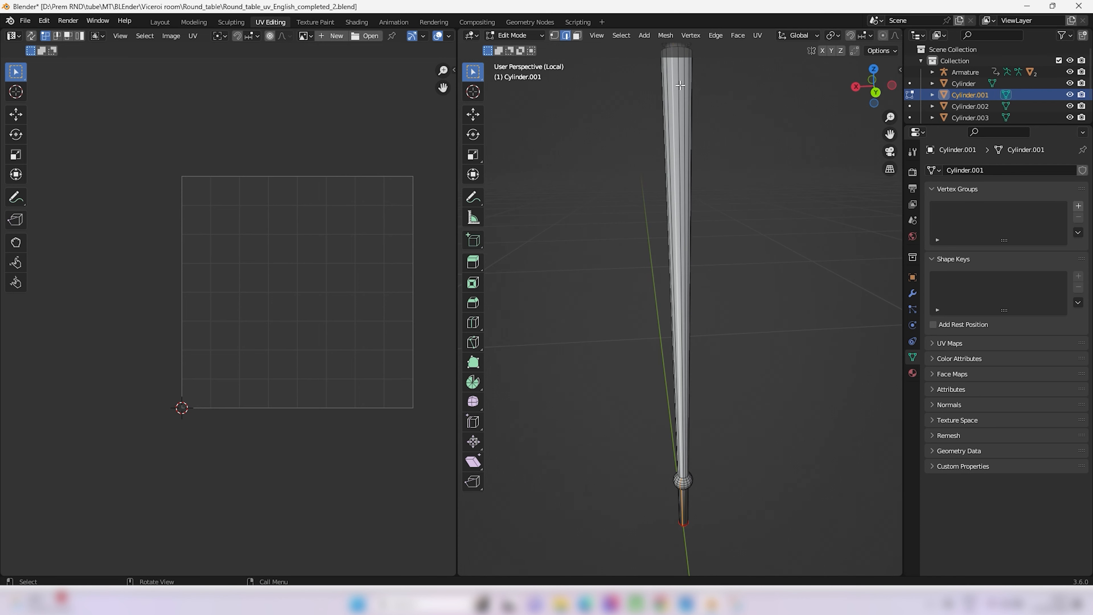
key("u")
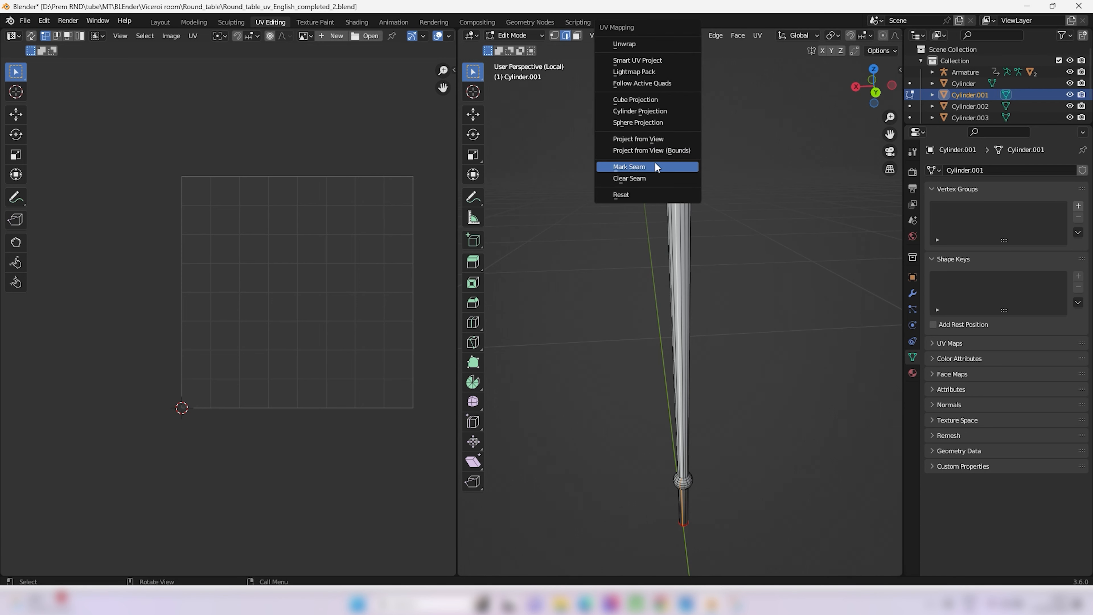
left_click(654, 161)
mouse_move(722, 281)
middle_mouse_down()
mouse_move(737, 275)
mouse_move(726, 283)
middle_mouse_up()
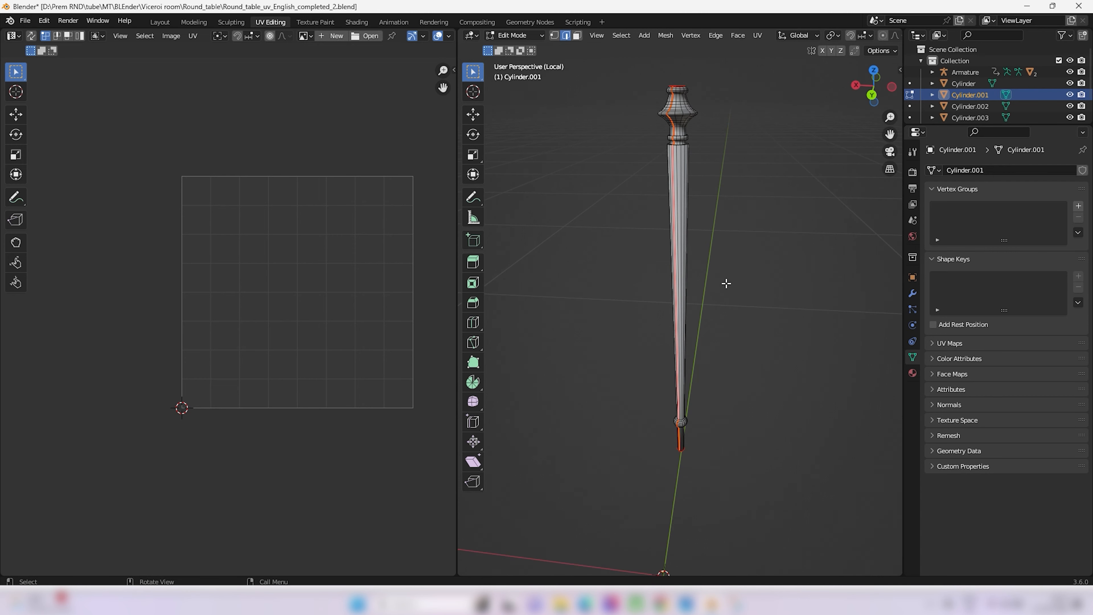
Step: Unwrap the whole mesh of leg Cylinder.001 and return to the full table in Object Mode
key("a")
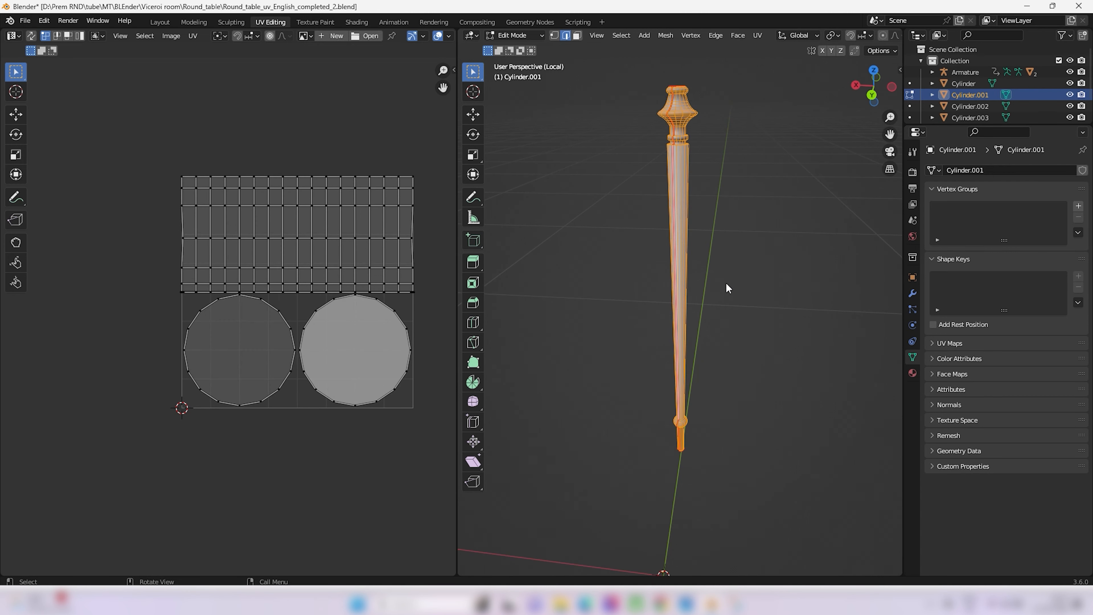
key("u")
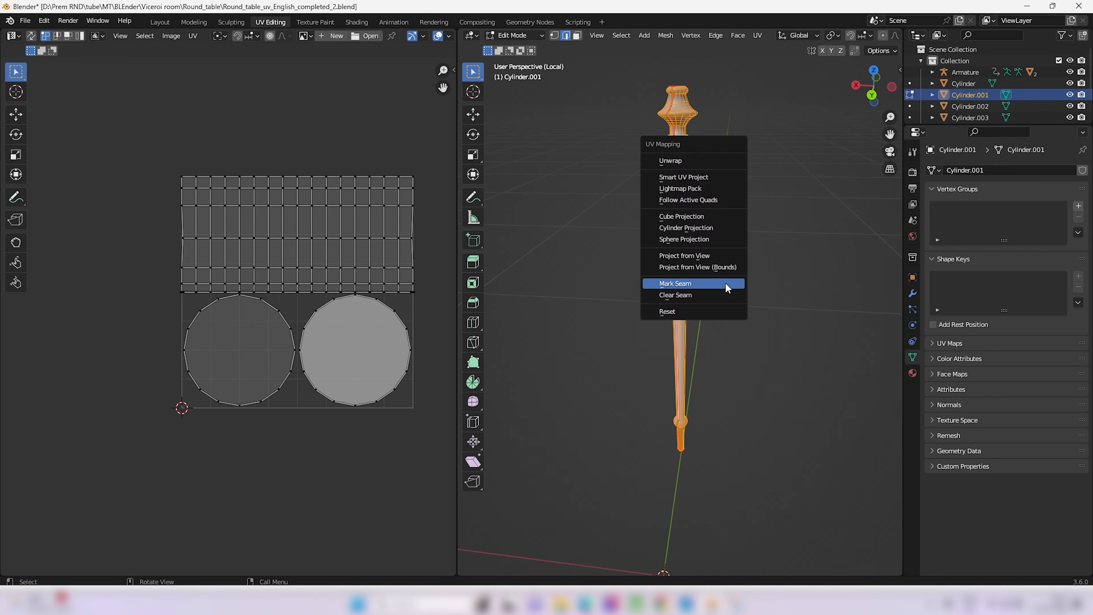
left_click(688, 160)
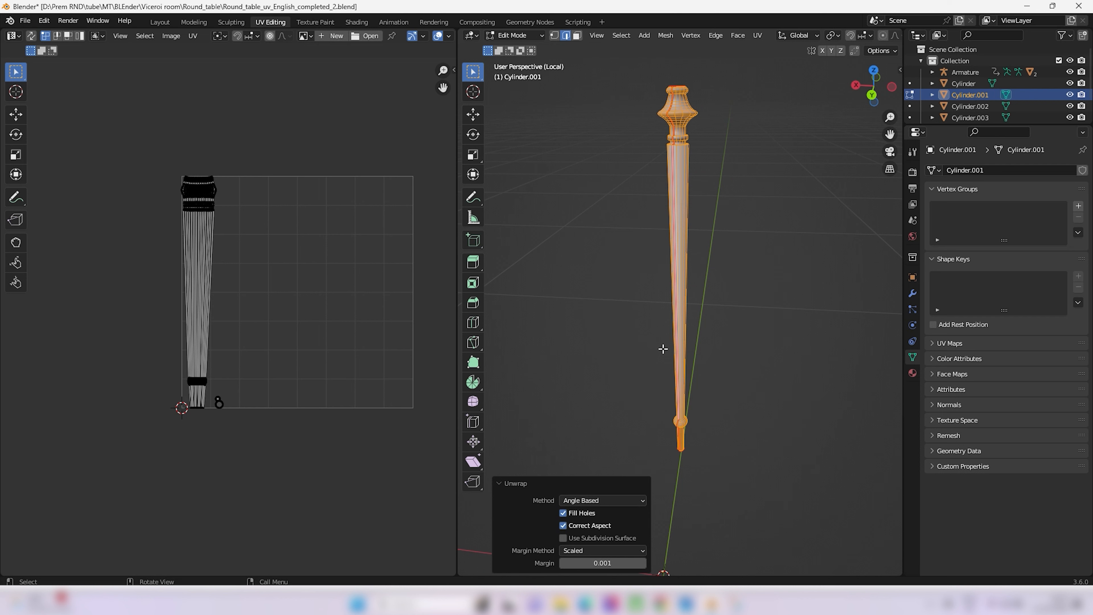
key("Tab")
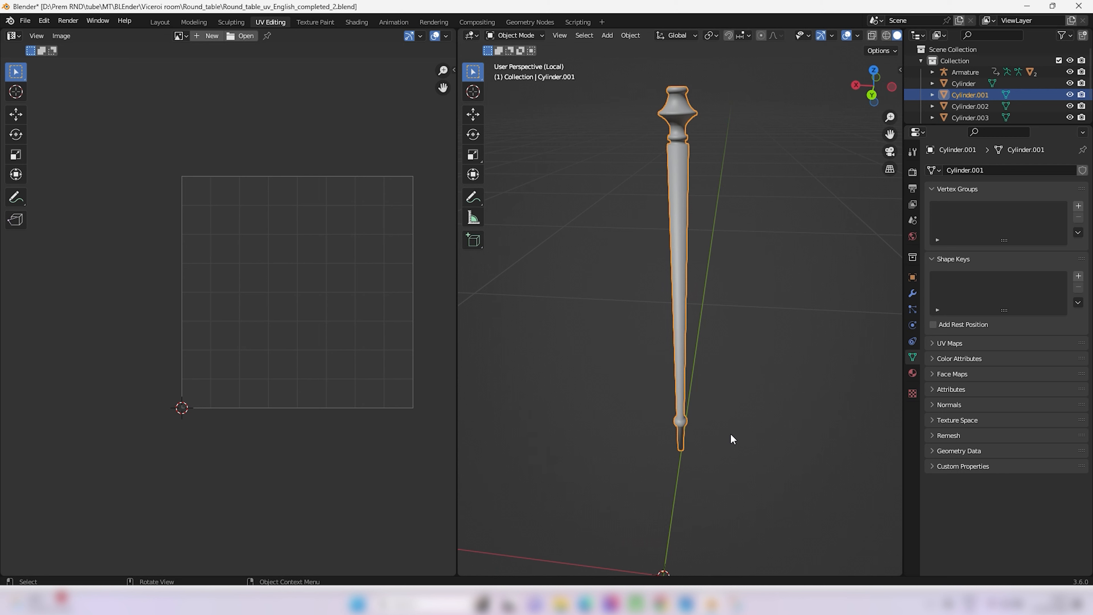
key("KP_Divide")
middle_click_drag(693, 371, 717, 370)
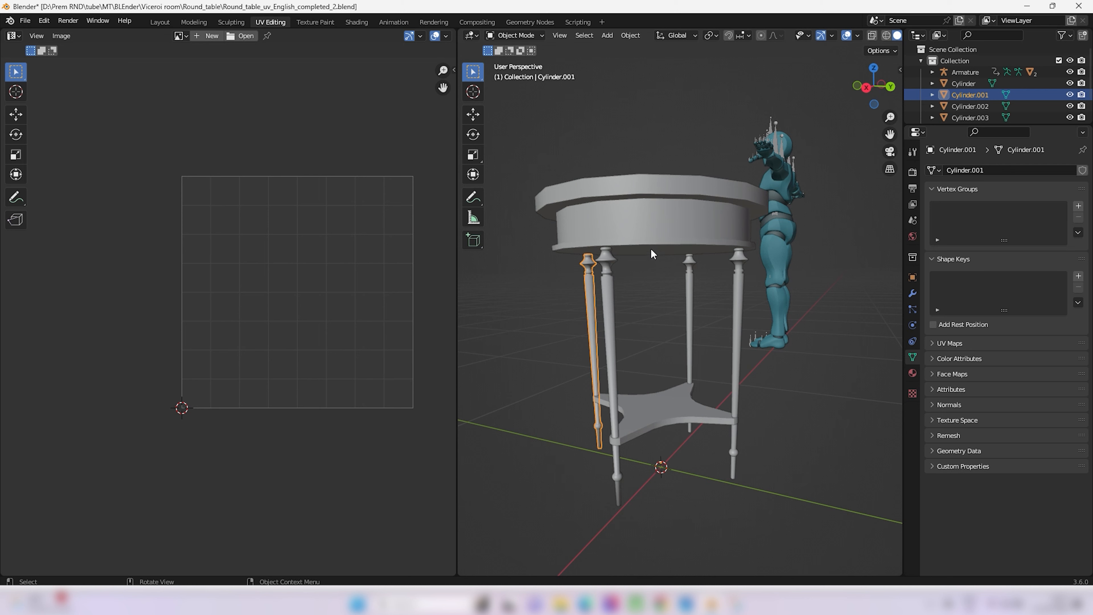
left_click(740, 314)
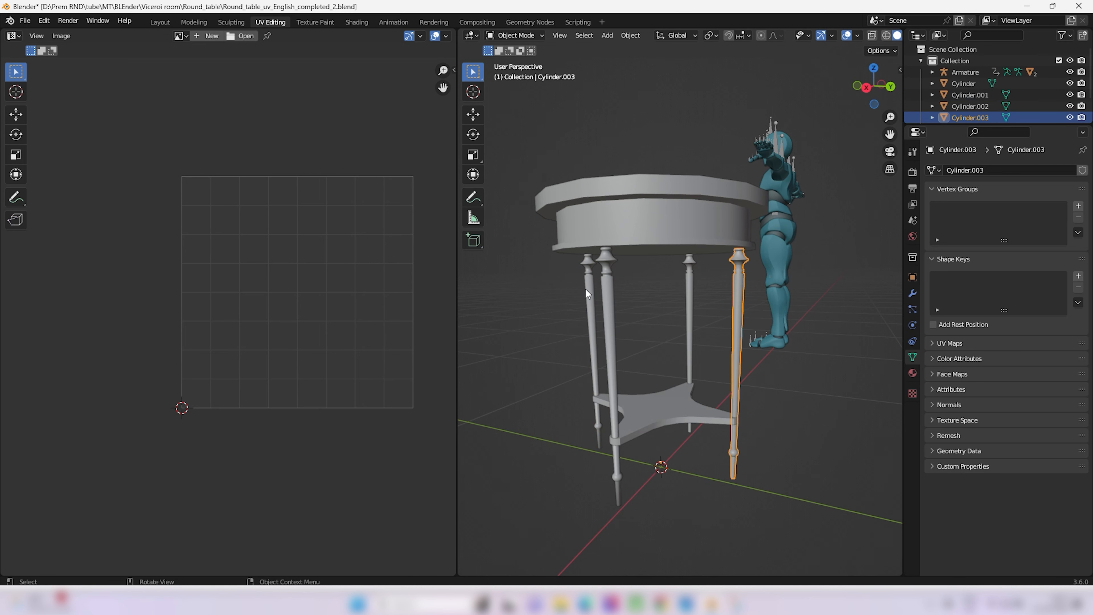
left_click(586, 288)
middle_click_drag(628, 357, 675, 314)
left_click(703, 297)
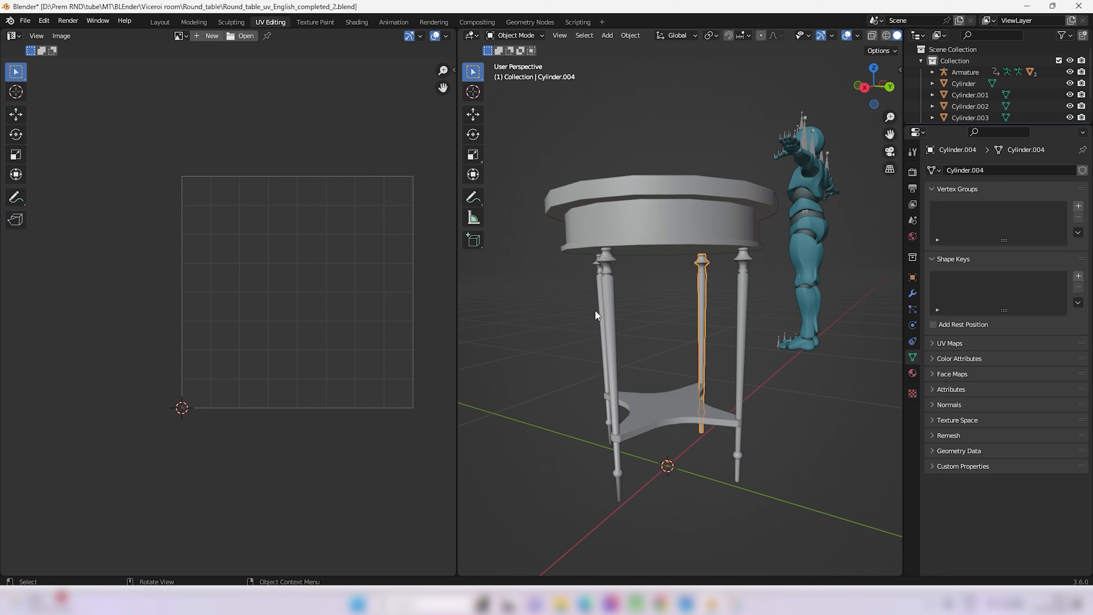
left_click(617, 319)
middle_click_drag(654, 361, 679, 399)
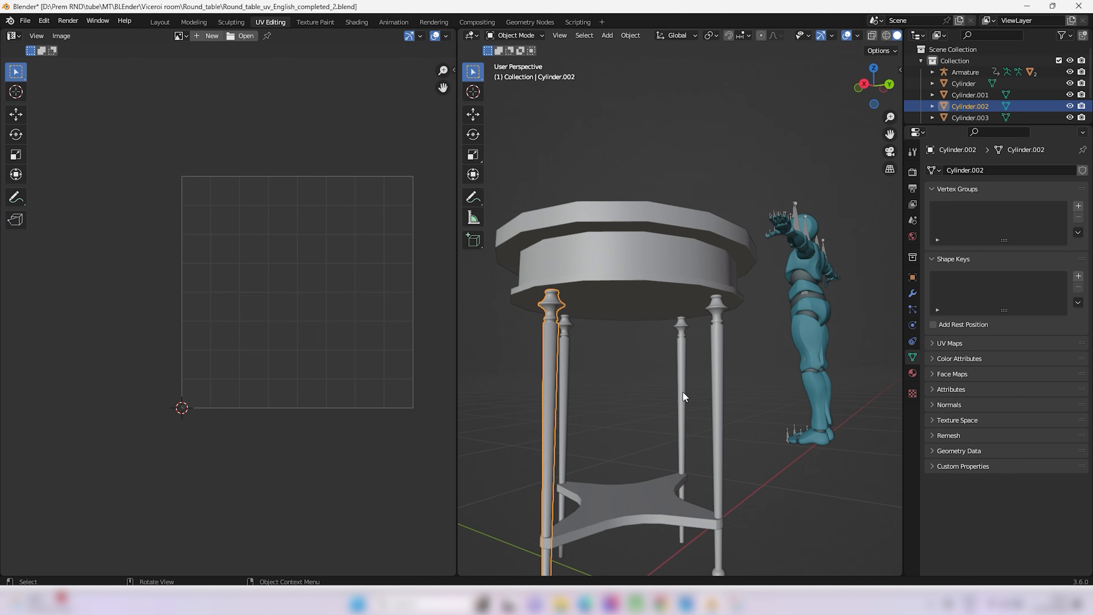
Step: Isolate leg Cylinder.004 in local view, mark its seams in Edit Mode and select its entire mesh
left_click(683, 391)
key("slash")
key("Tab")
middle_click_drag(688, 248, 685, 181)
left_click(679, 371)
key("u")
left_click(678, 168)
key("a")
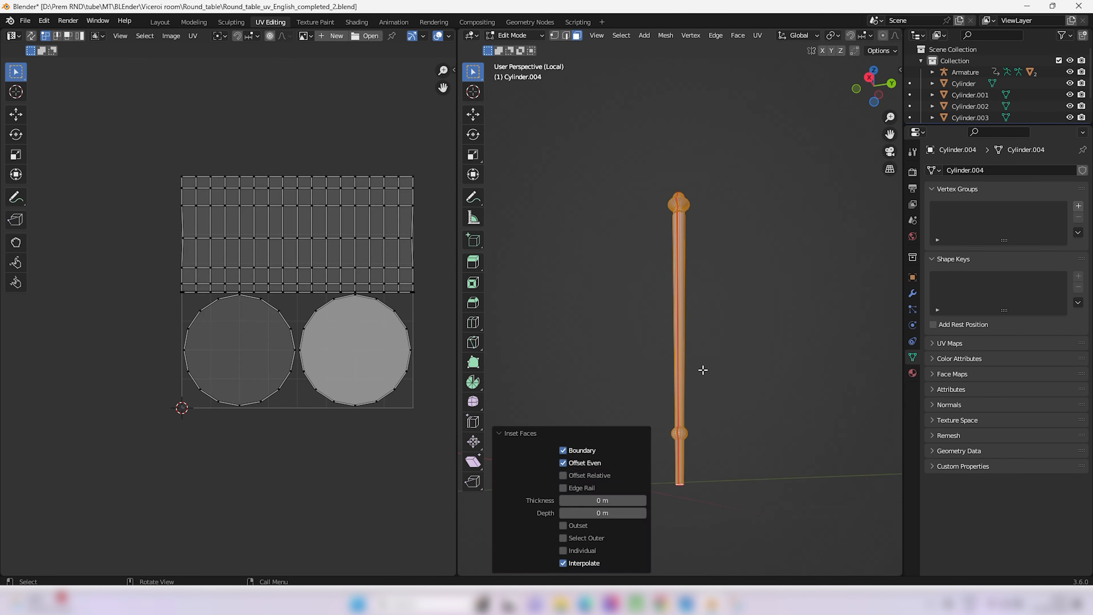
Step: Leave leg Cylinder.004, unwrap leg Cylinder.002 in local view and return to the full table in Object Mode
key("Tab")
key("slash")
left_click(646, 362)
key("slash")
key("Tab")
left_click(681, 414)
key("a")
key("u")
left_click(700, 361)
key("Tab")
key("slash")
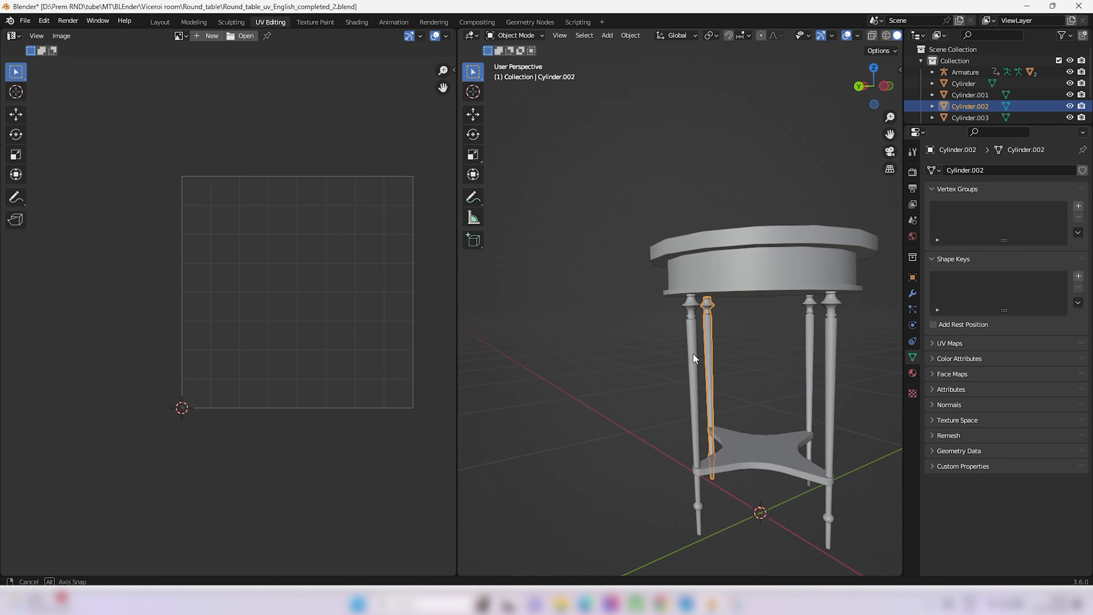
middle_click_drag(694, 357, 655, 326)
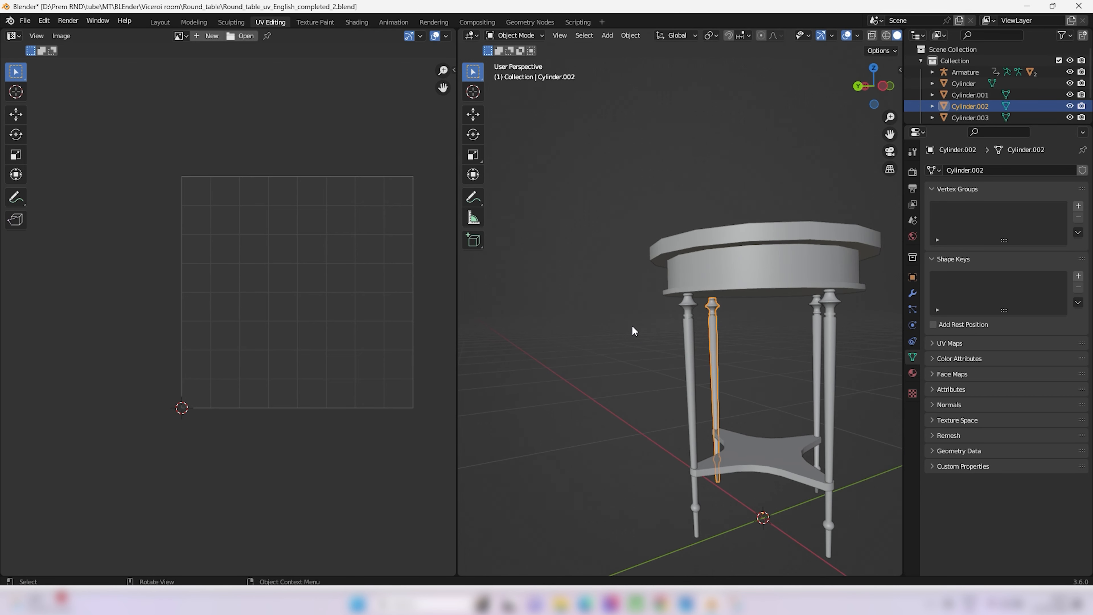
left_click_drag(631, 325, 835, 352)
left_click(773, 256)
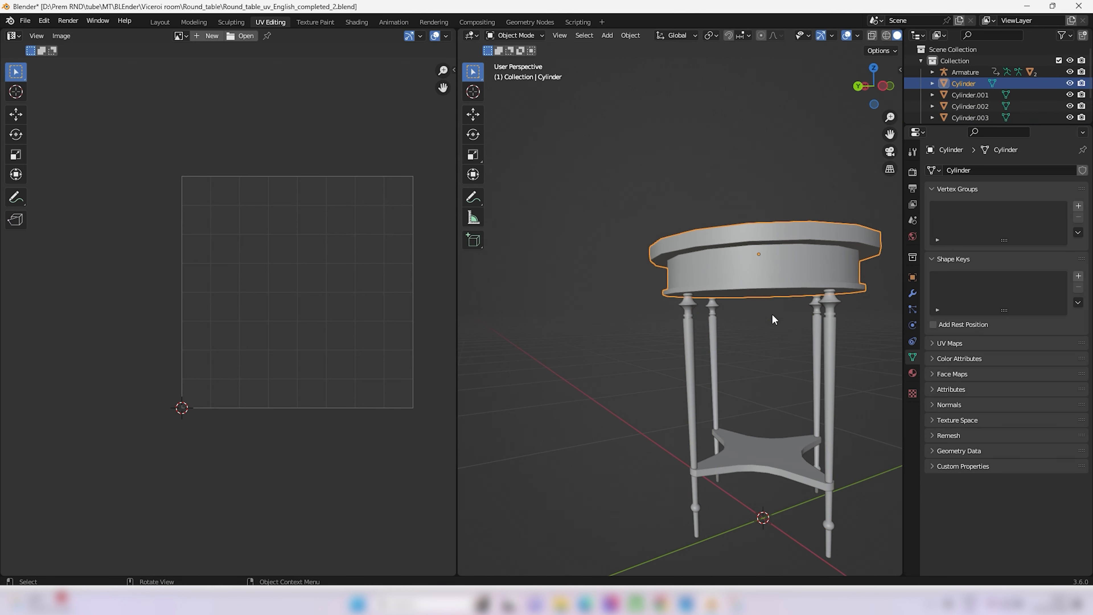
middle_click_drag(772, 313, 642, 376)
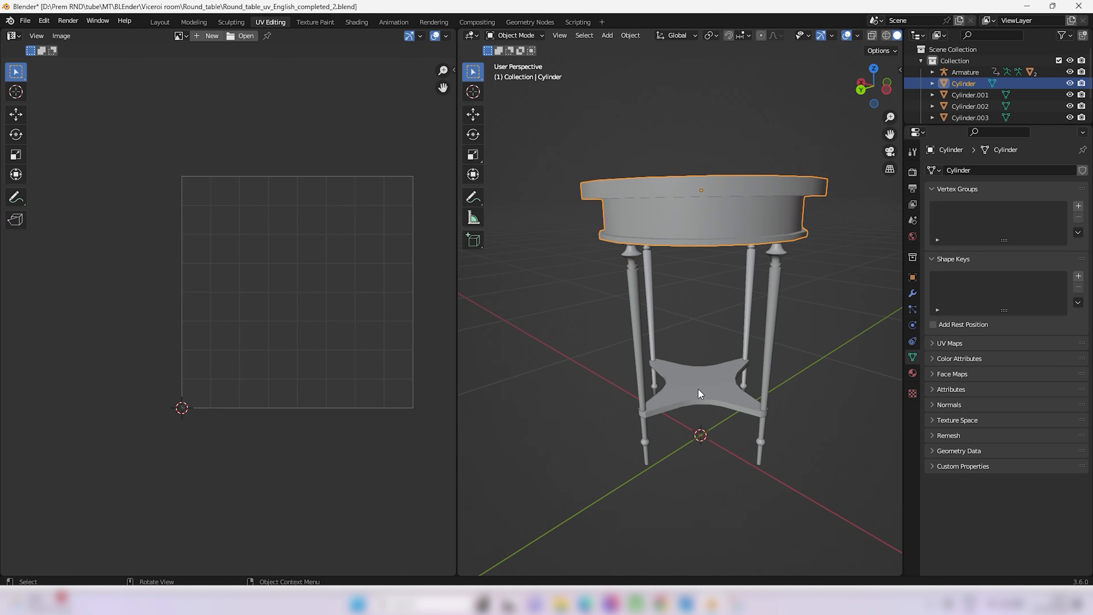
Step: Isolate the star-shaped lower shelf, Plane, in local view and enter Edit Mode on it
left_click(703, 389)
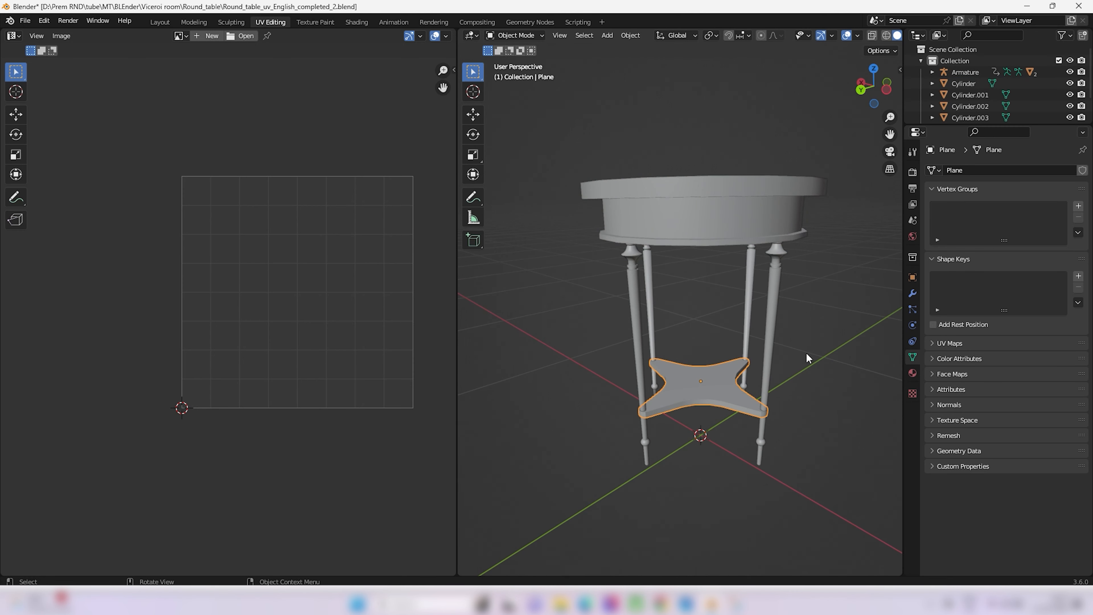
middle_click_drag(618, 330, 722, 276)
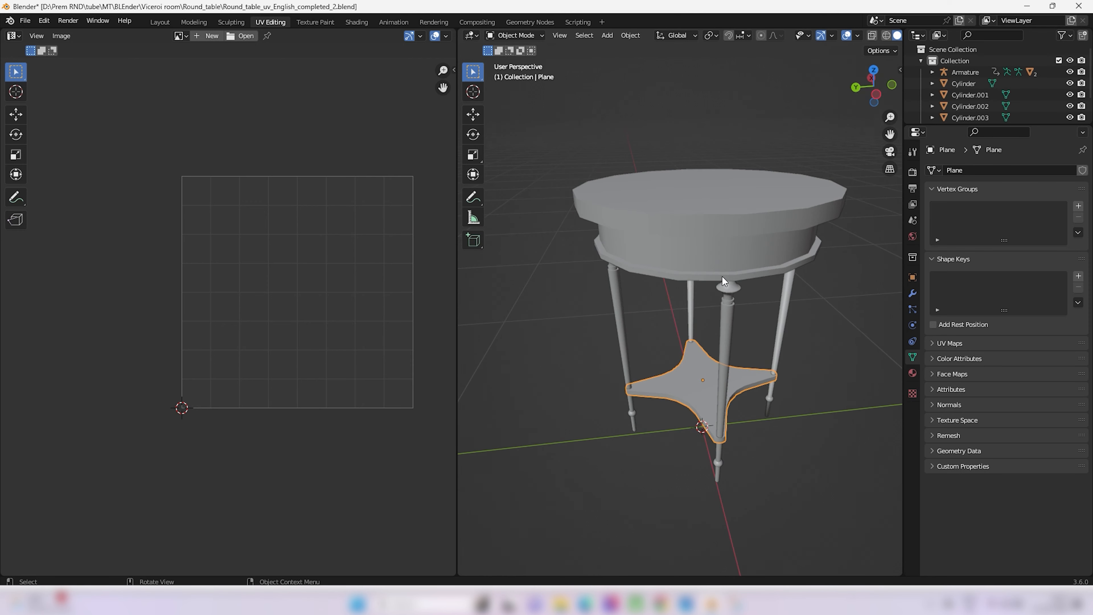
left_click(723, 276)
left_click(730, 321)
middle_click_drag(730, 321, 730, 394)
left_click(670, 392)
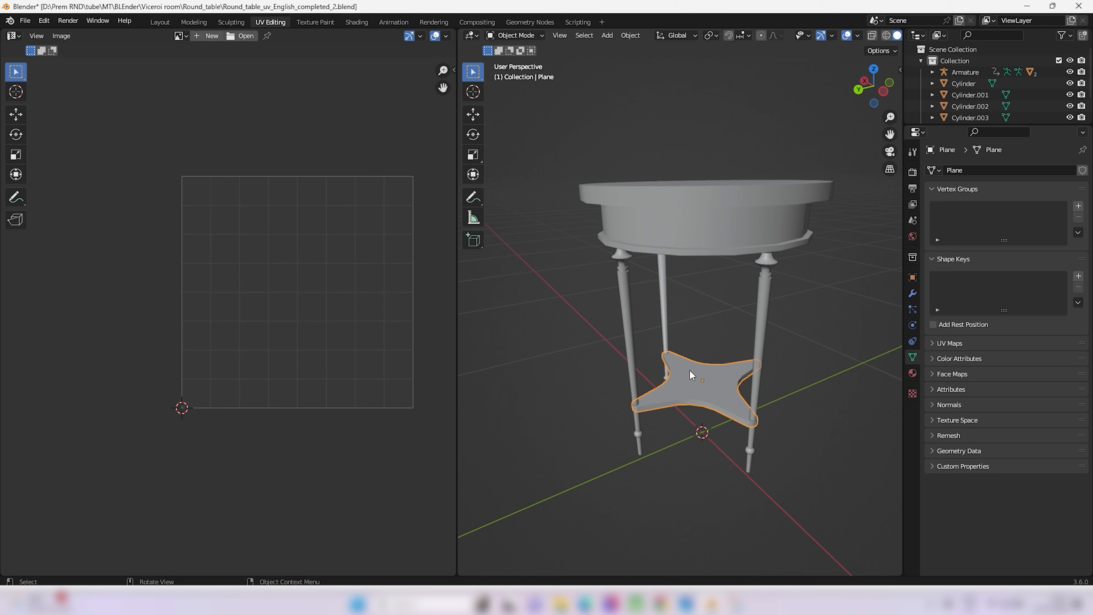
key("KP_Divide")
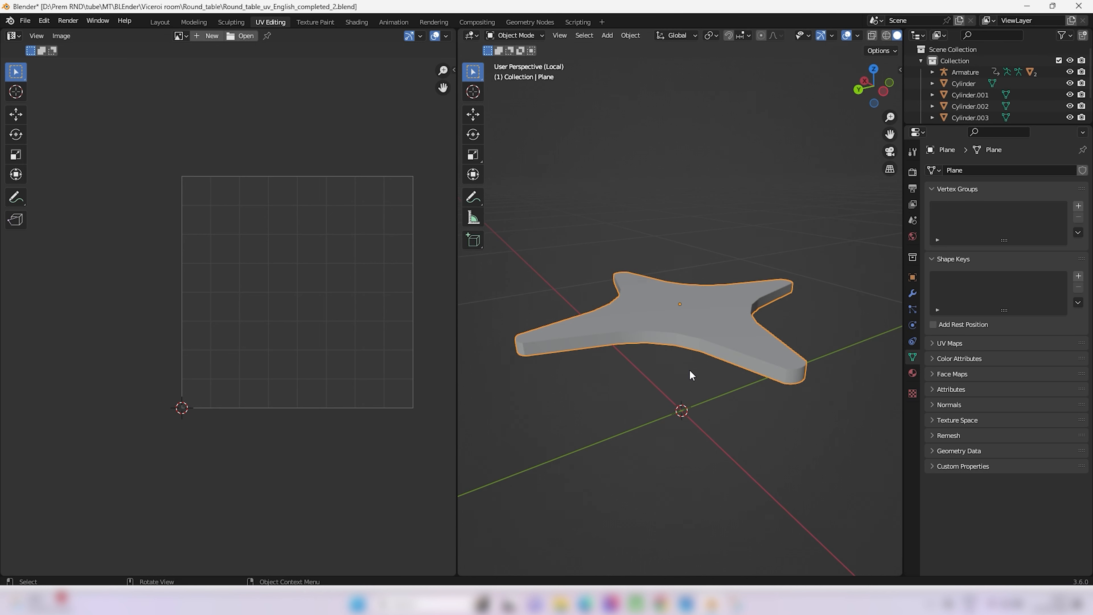
key("Tab")
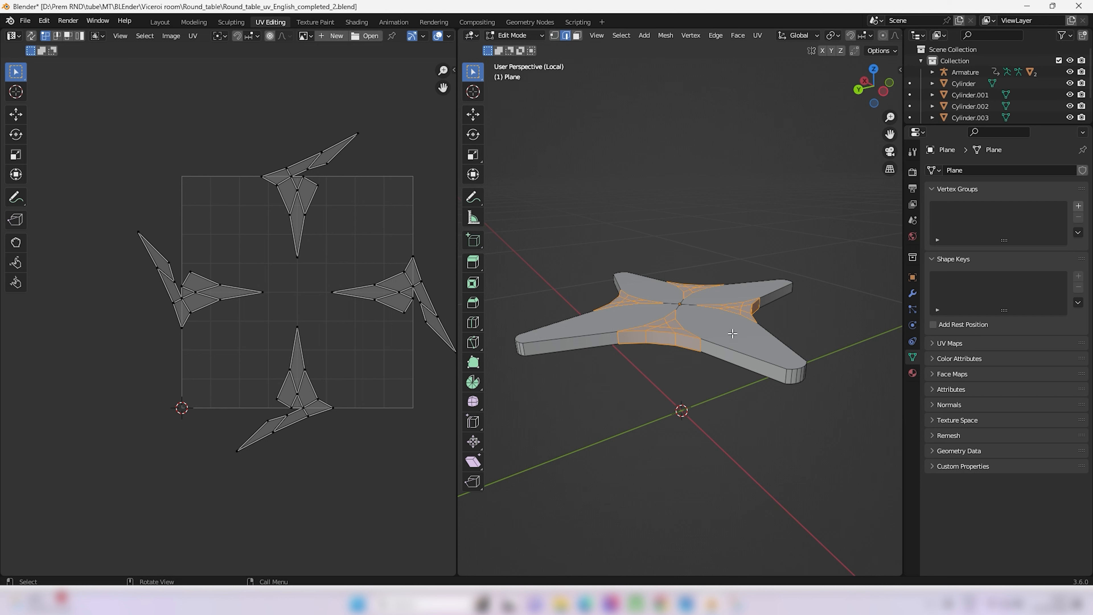
Step: Select the edges around the upper outline of the shelf and mark them as a seam
left_click(717, 335)
middle_click_drag(717, 335, 689, 344)
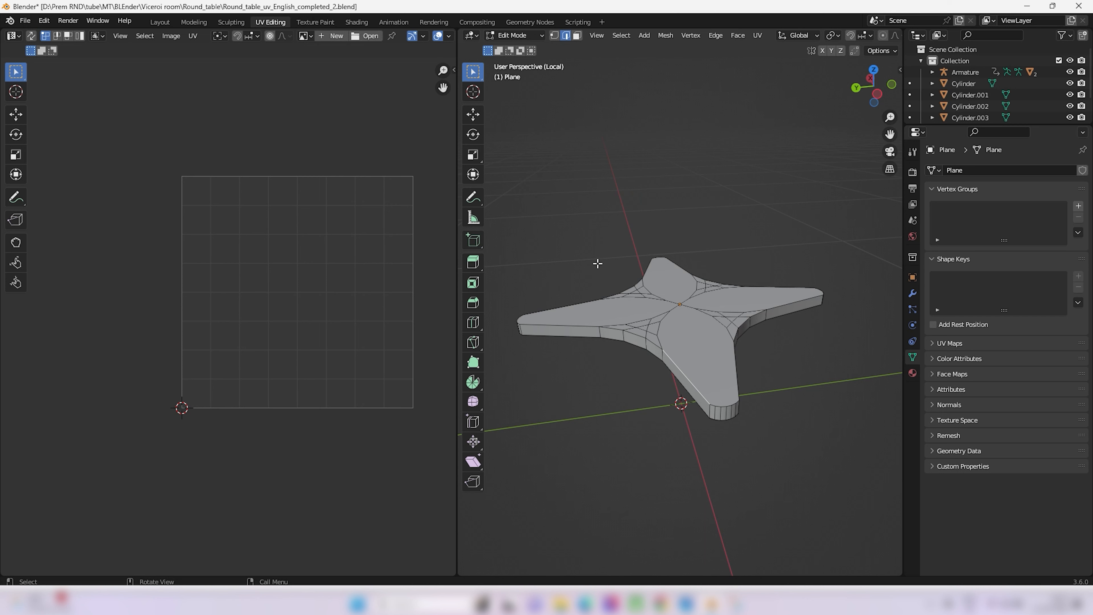
middle_click_drag(598, 263, 627, 330)
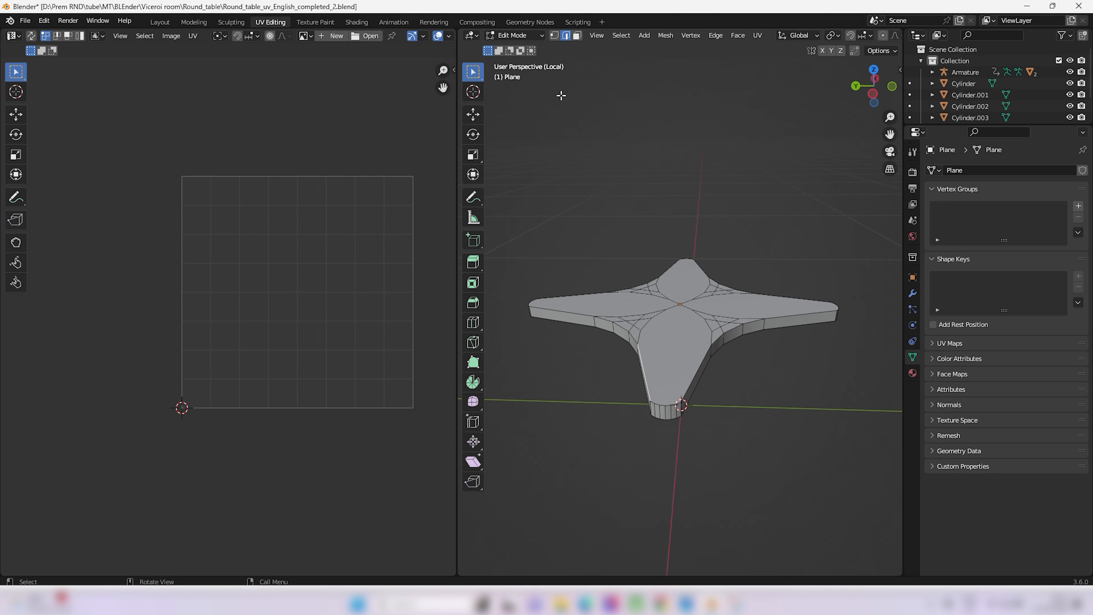
middle_click_drag(561, 95, 644, 369)
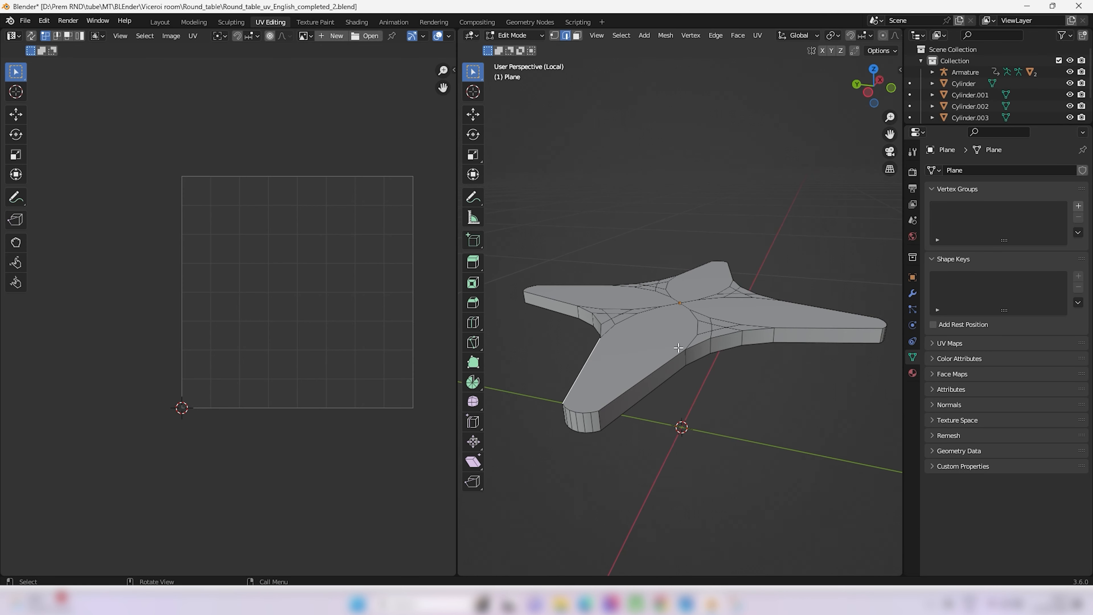
left_click(841, 329, "ctrl")
middle_click_drag(840, 328, 541, 335)
left_click(835, 326, "ctrl")
scroll(613, 325, "up", 3)
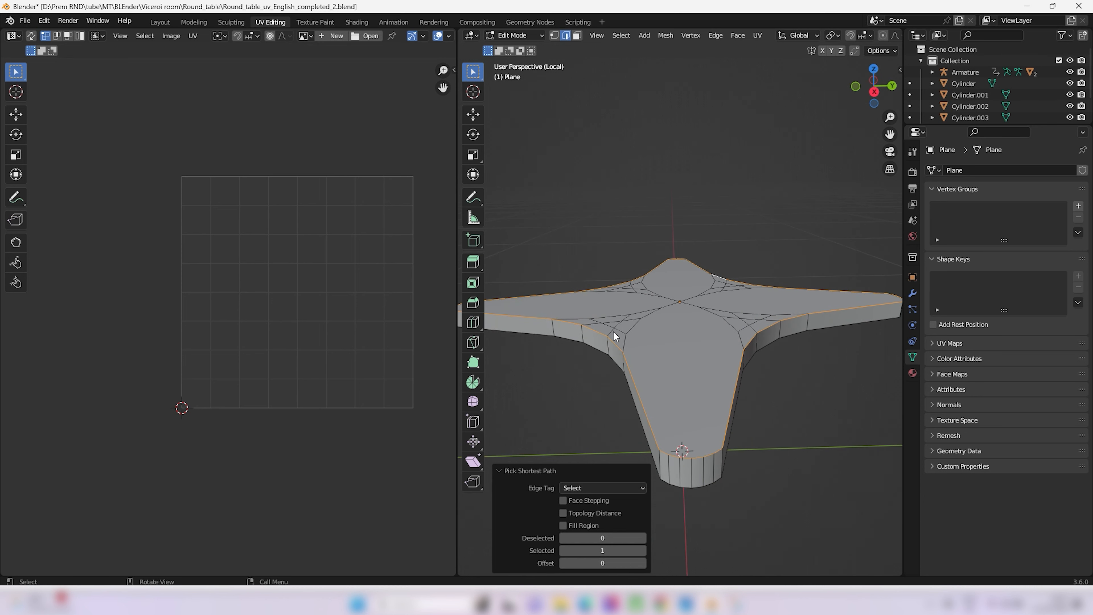
key("u")
left_click(582, 456)
Step: Select the edges around the lower outline of the shelf and mark them as a seam
middle_click_drag(581, 457, 691, 420)
middle_click_drag(684, 278, 690, 304)
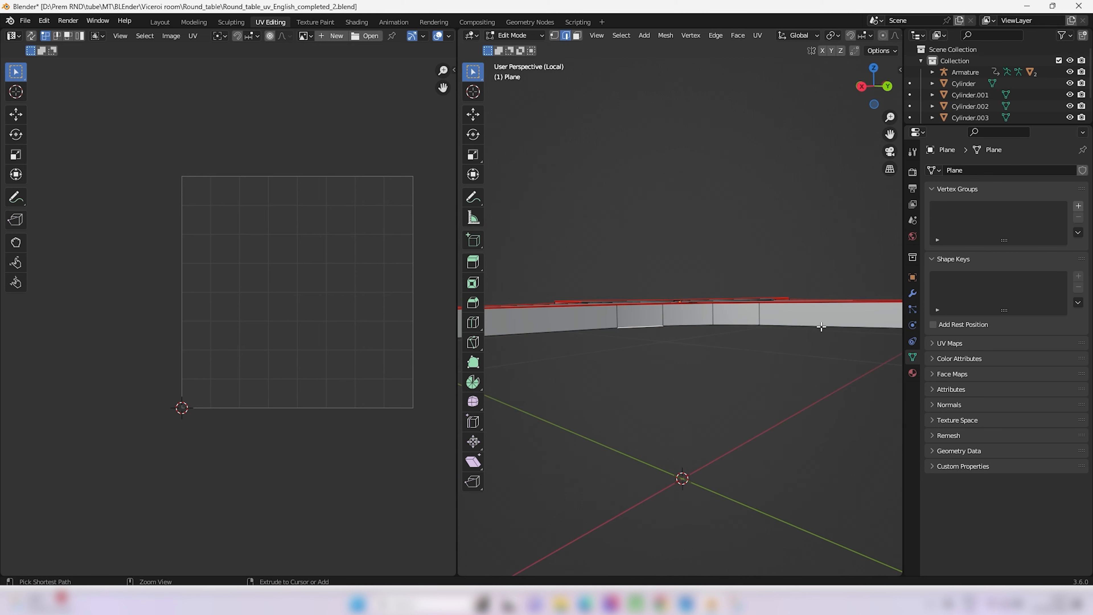
left_click(822, 327, "ctrl")
middle_click_drag(821, 327, 810, 350)
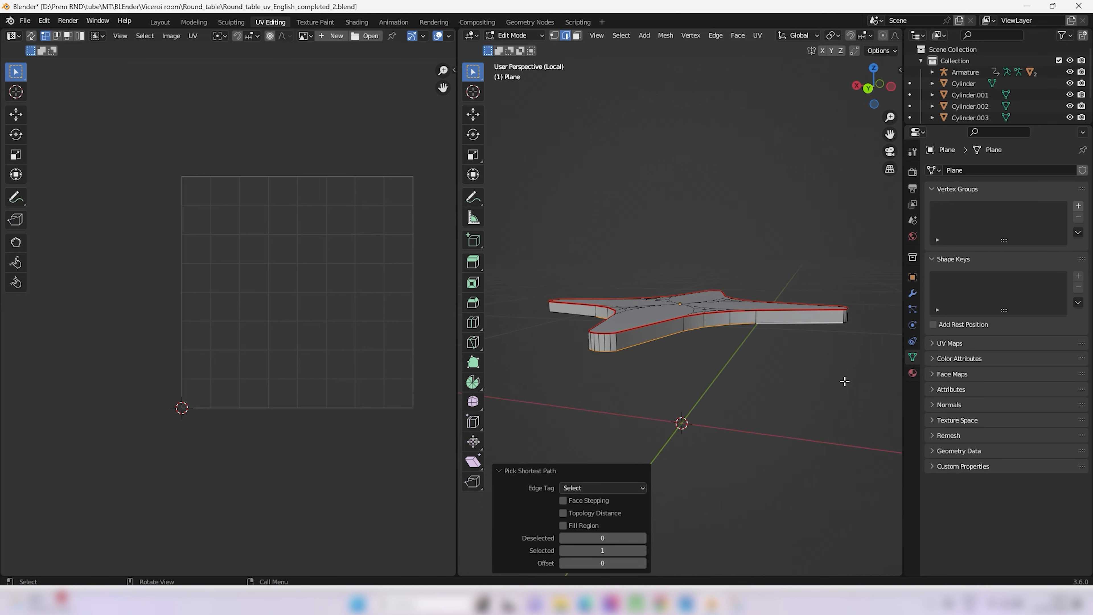
middle_click_drag(845, 382, 671, 390)
left_click(792, 318, "ctrl")
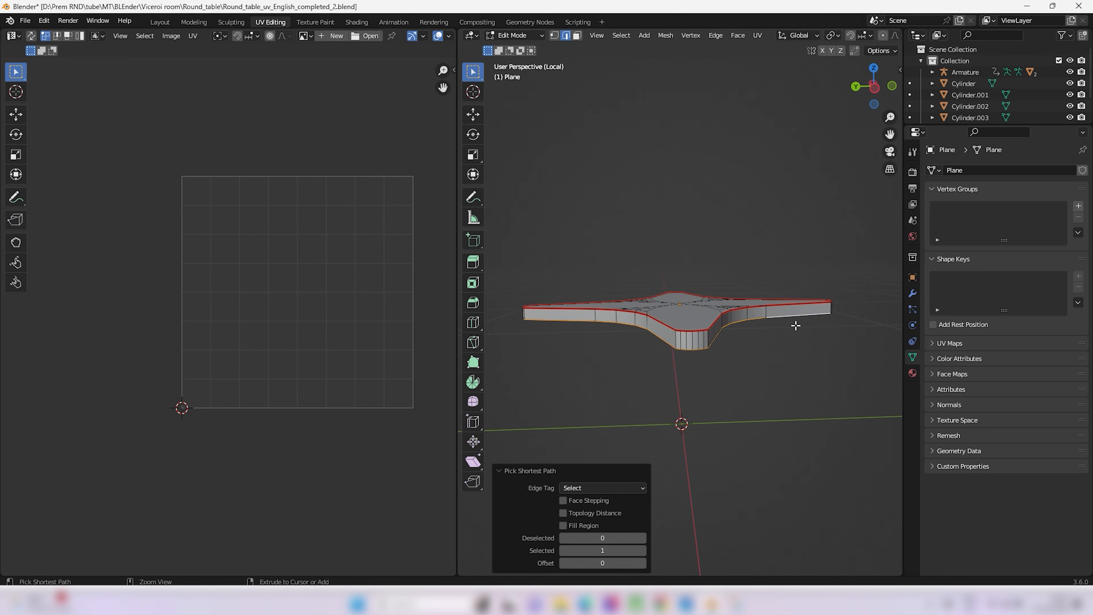
middle_click_drag(796, 326, 641, 378)
key("u")
left_click(811, 347)
key("u")
left_click(635, 322)
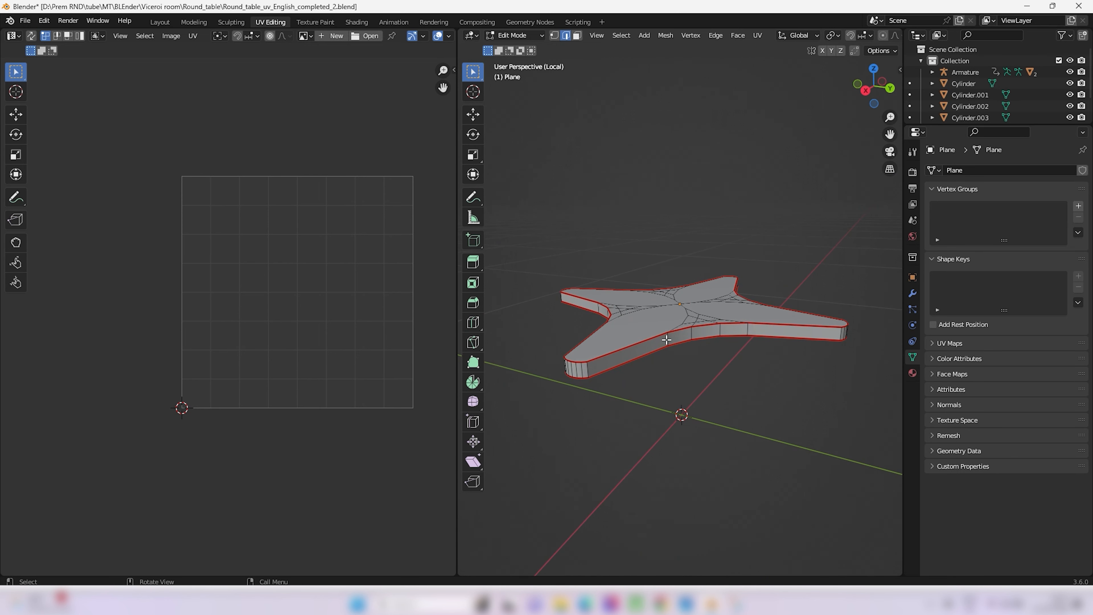
Step: Mark a seam on one vertical edge of the shelf's side wall
key("u")
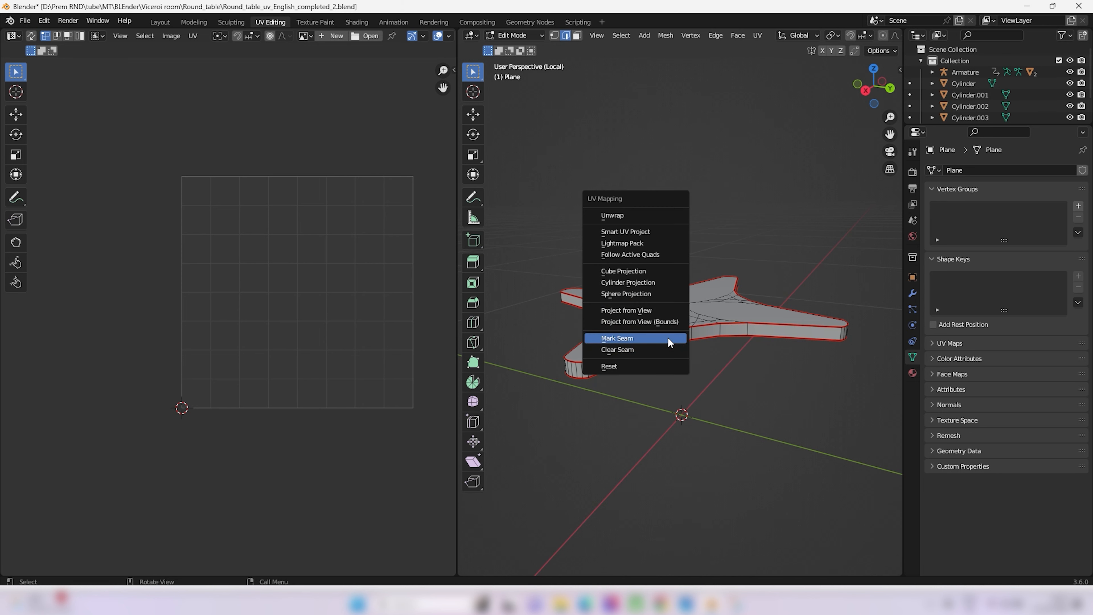
left_click(669, 343)
middle_click_drag(668, 342, 671, 379)
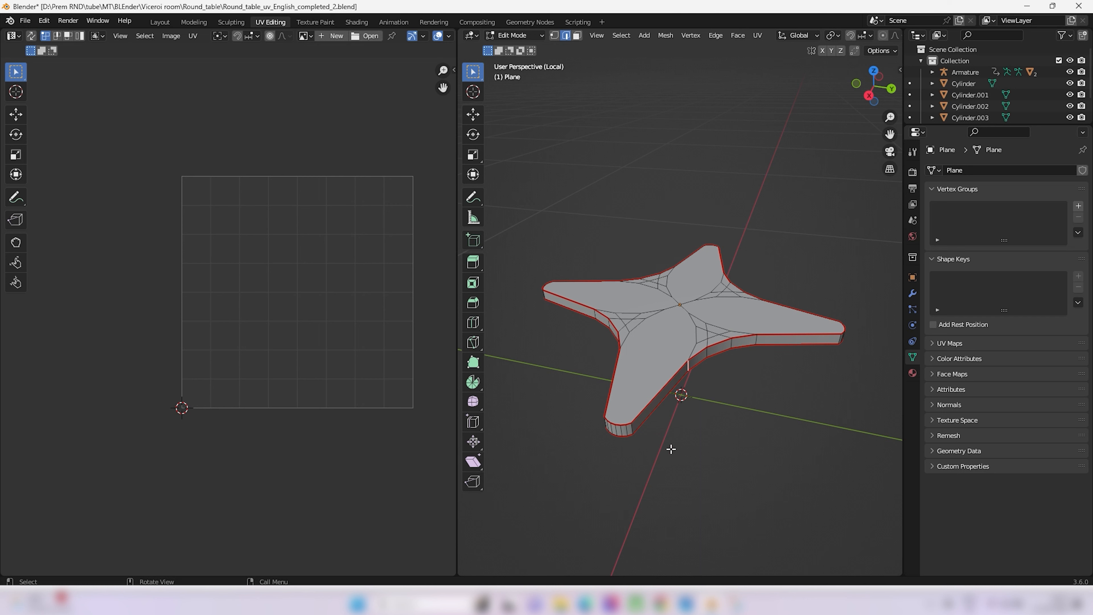
Step: Select the whole star-shaped shelf mesh and unwrap it along its marked seams
key("a")
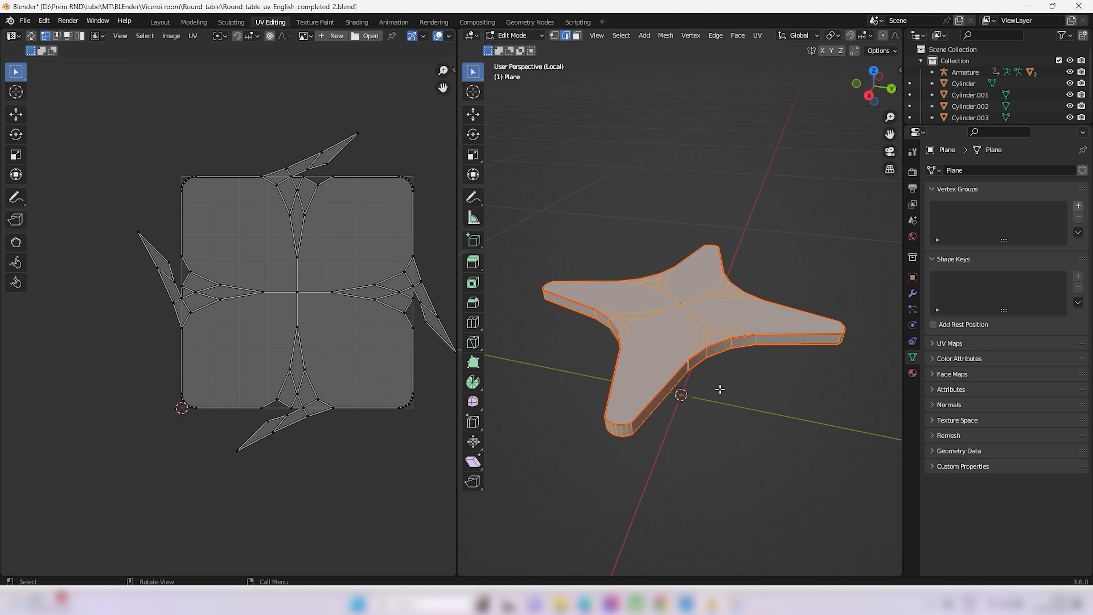
key("u")
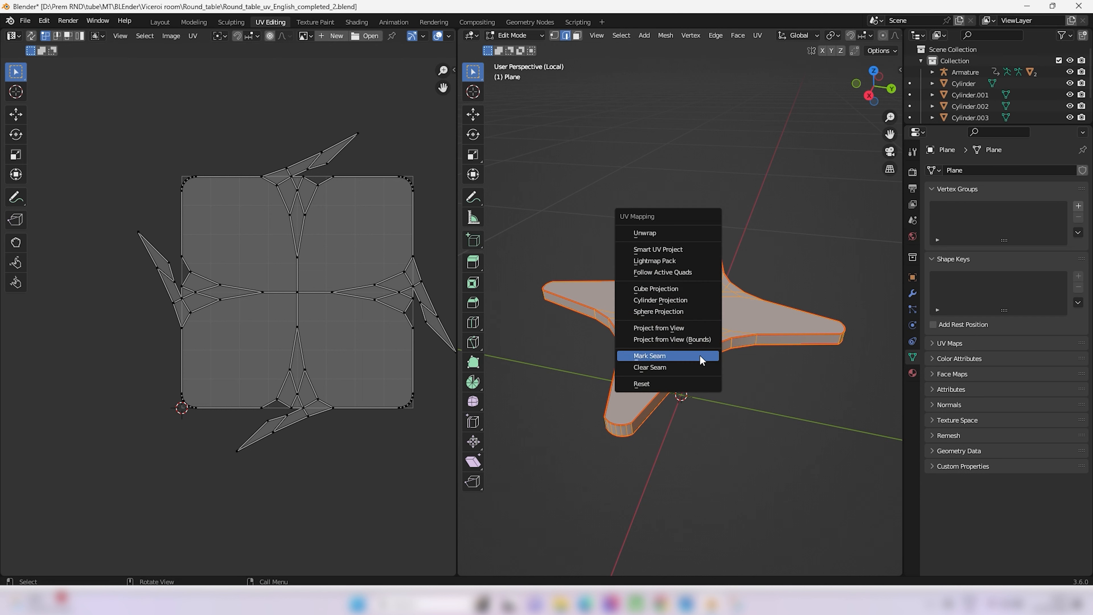
left_click(663, 236)
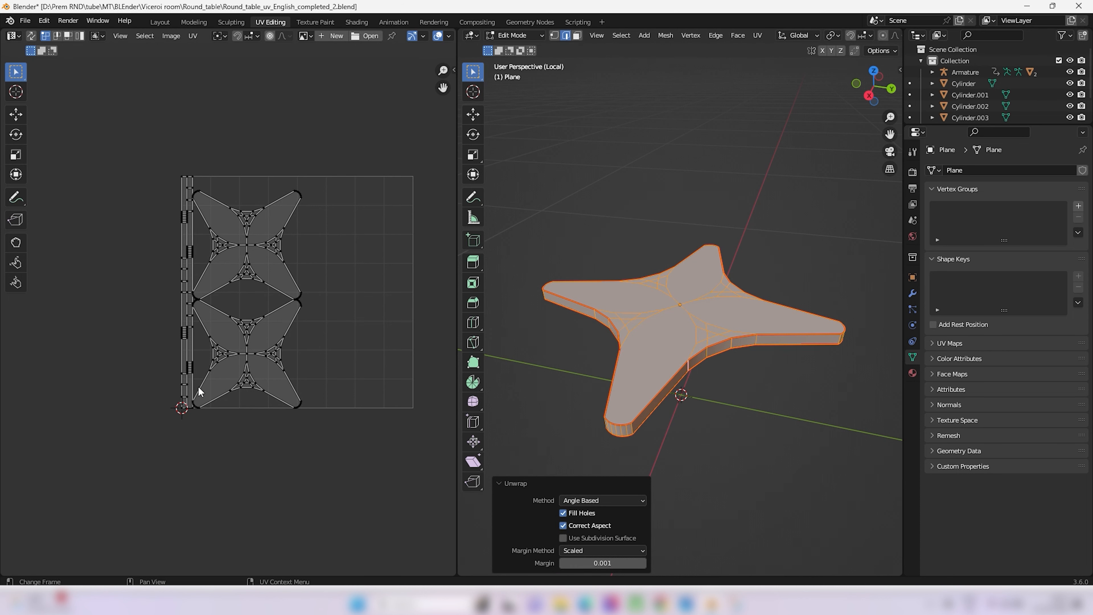
Step: Examine the shelf's unwrapped star faces and side-wall strips up close and compare them with the model
scroll(159, 417, "up", 5)
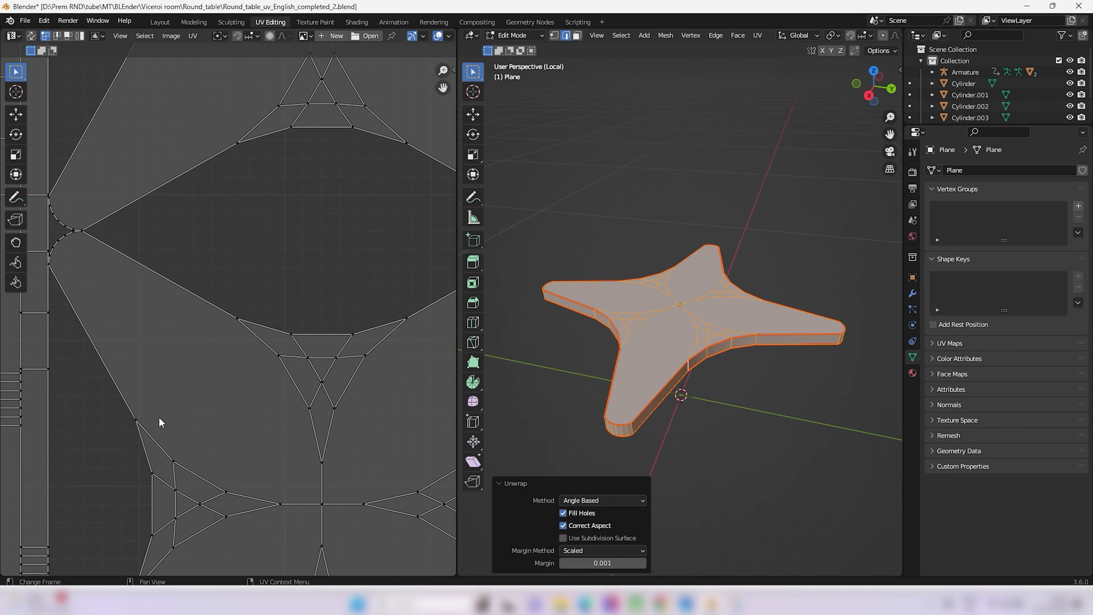
scroll(157, 244, "up", 3)
middle_click_drag(157, 245, 447, 336)
scroll(210, 239, "up", 2)
middle_click_drag(210, 239, 261, 213)
scroll(249, 190, "up", 5)
middle_click_drag(240, 171, 332, 383)
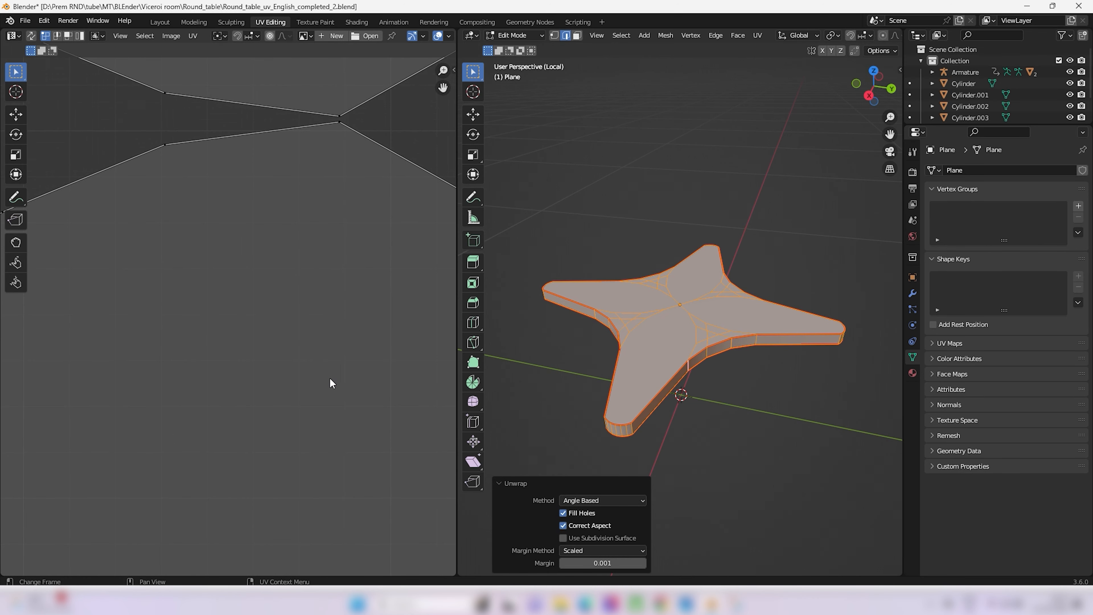
scroll(291, 295, "down", 12)
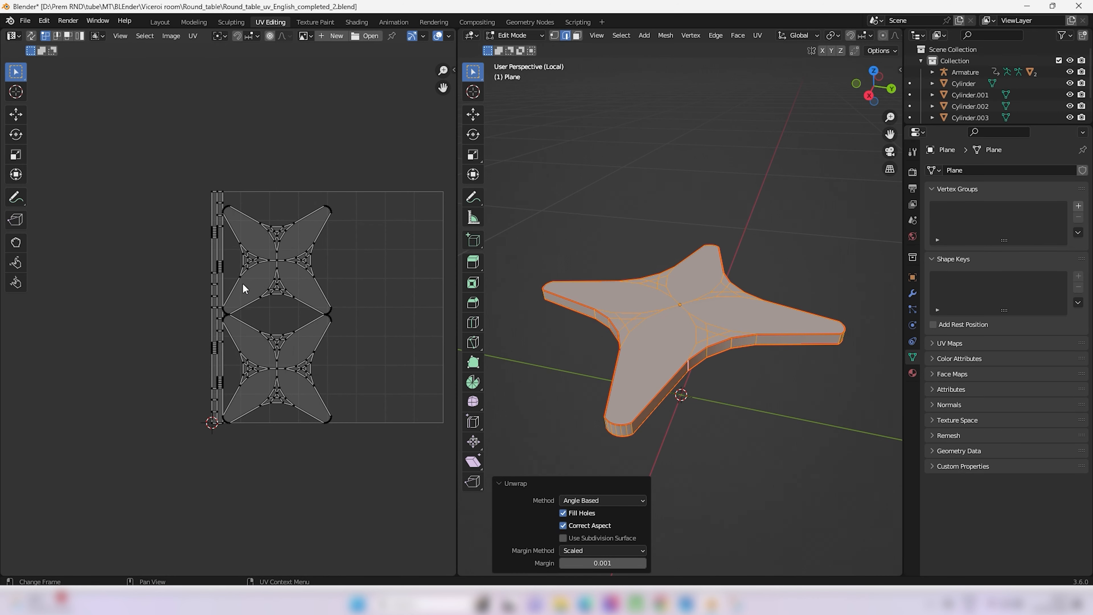
middle_click_drag(646, 415, 624, 402)
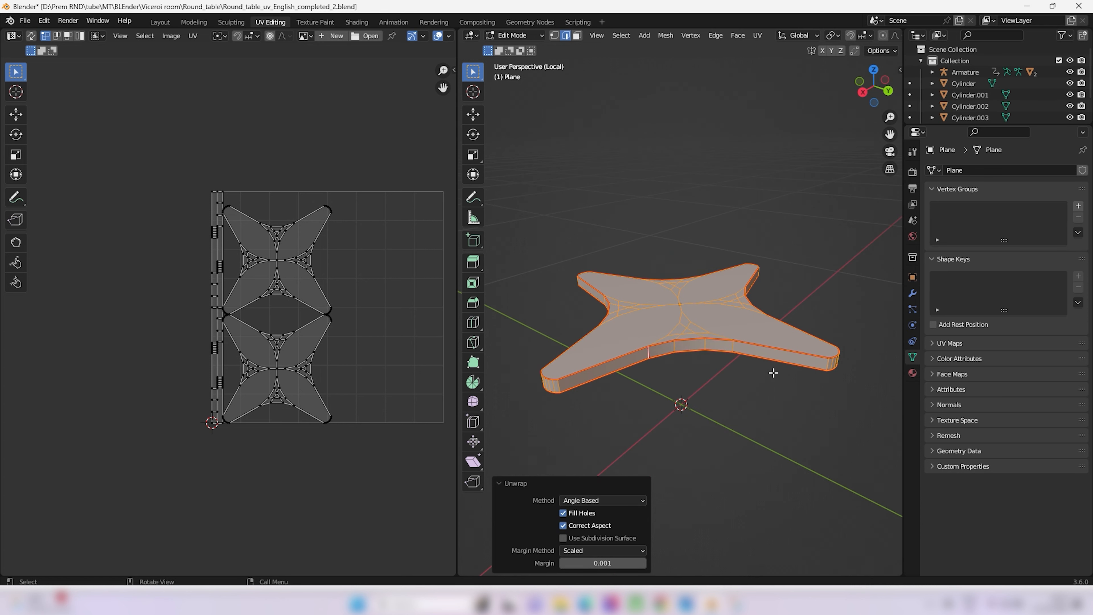
Step: Return the shelf to Object Mode and exit local view to bring back the whole table
key("Tab")
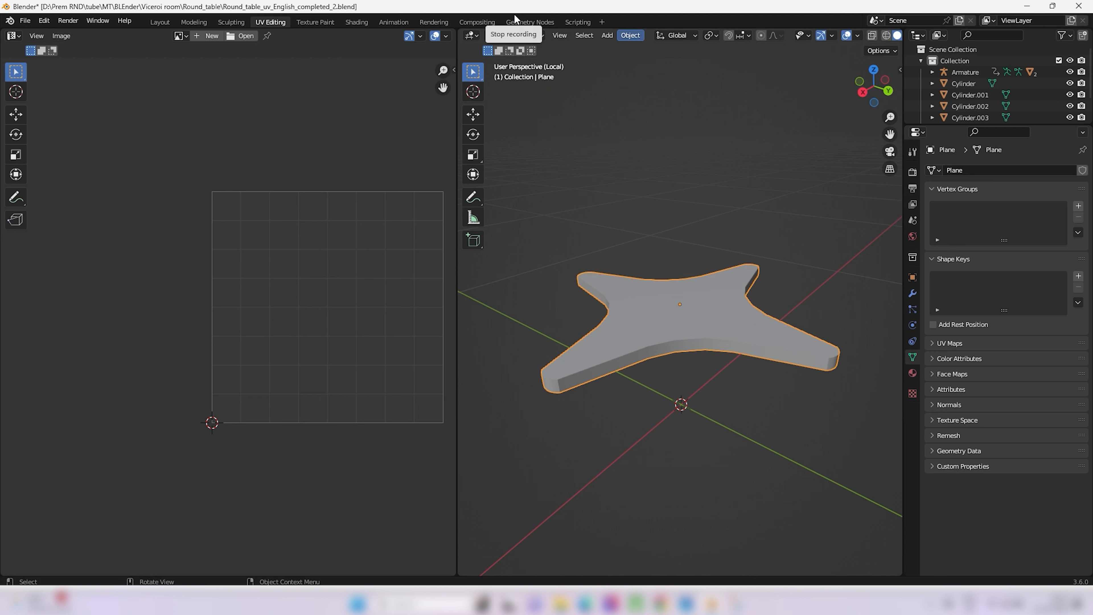
left_click(771, 421)
key("KP_Divide")
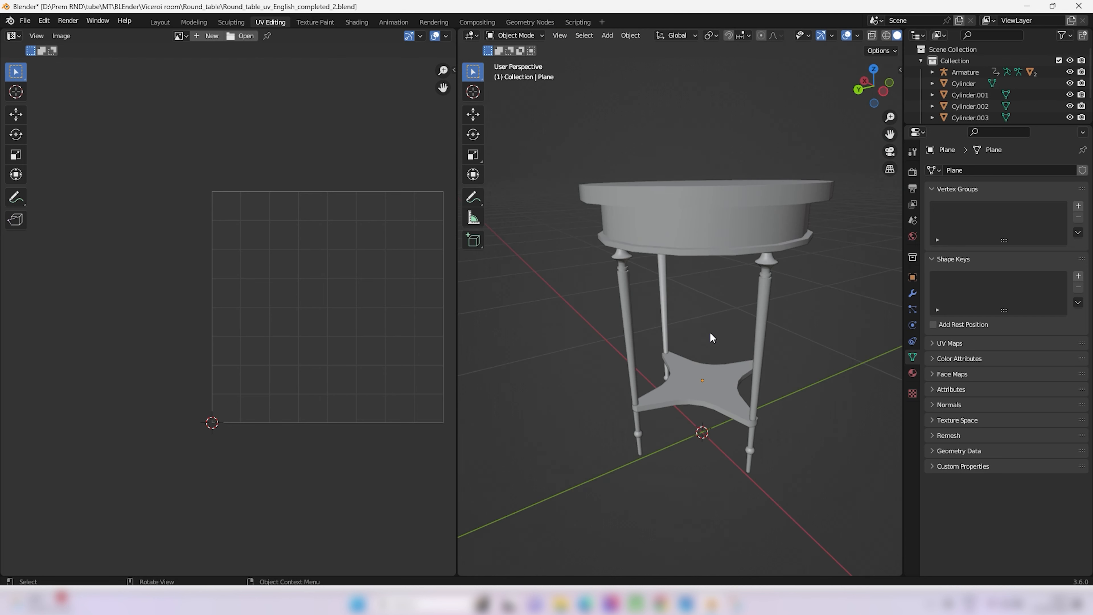
Step: Select all the table parts, enter Edit Mode on them together, and select their UV islands
middle_click_drag(769, 306, 774, 255)
left_click_drag(561, 190, 748, 424)
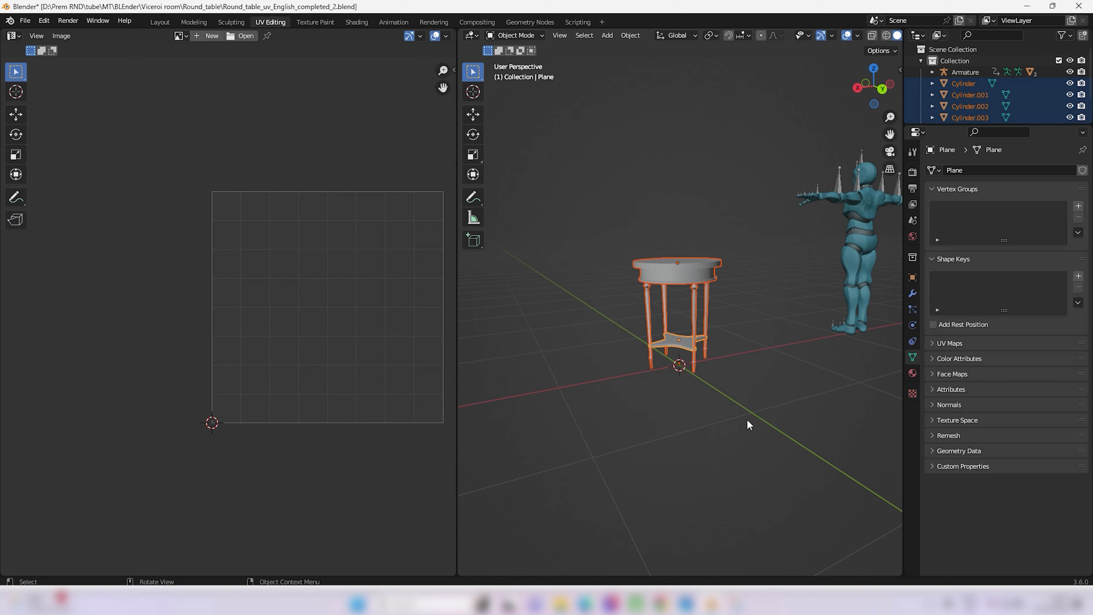
key("Tab")
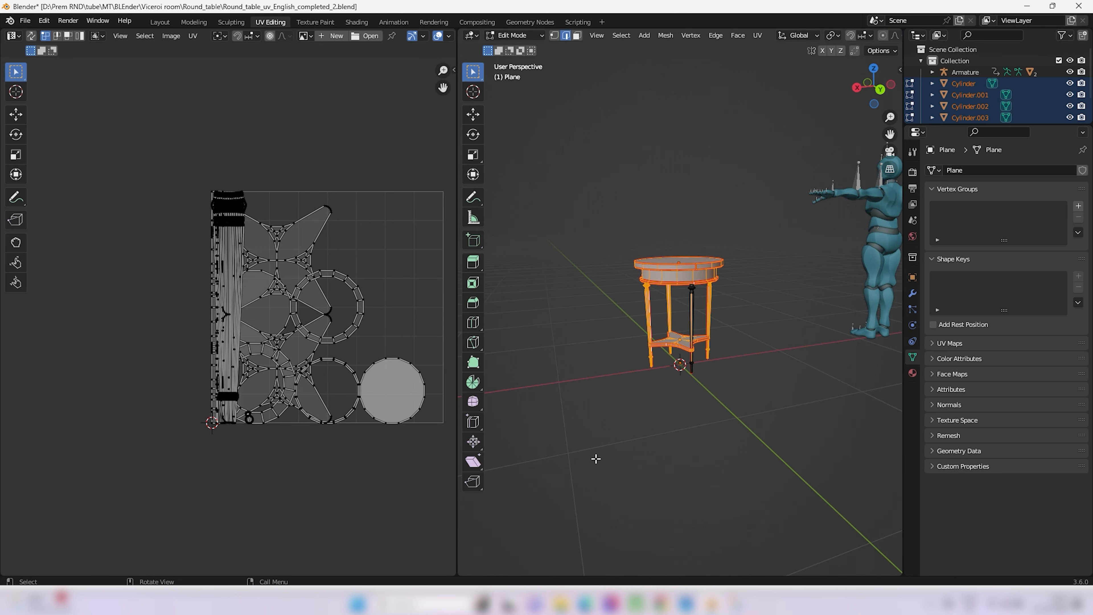
left_click_drag(162, 149, 448, 482)
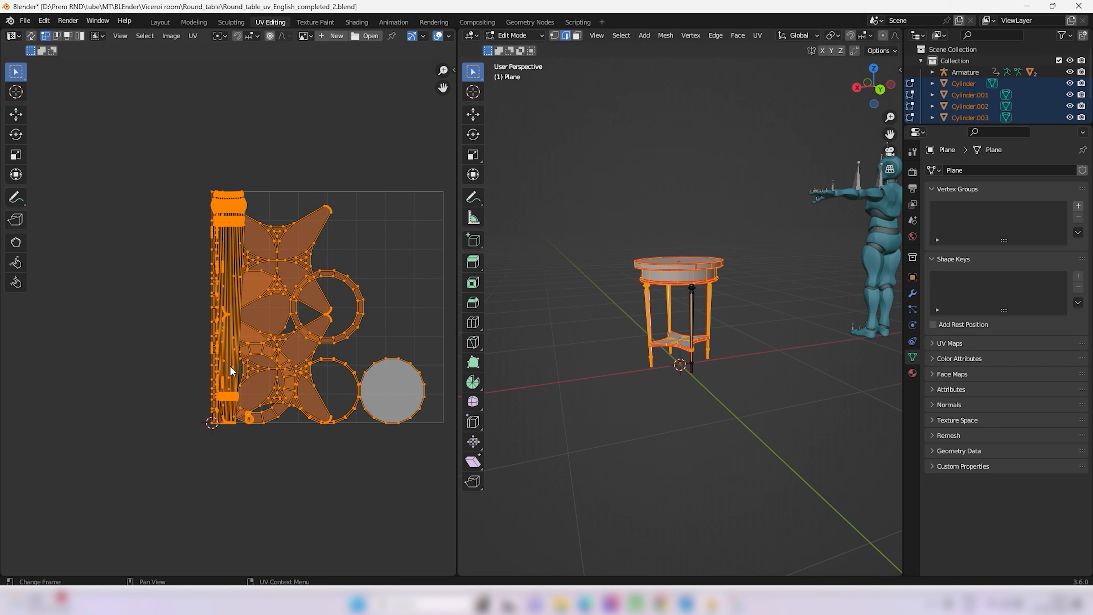
Step: Examine the overlapping UV islands of the combined parts and compare their relative sizes with the table's geometry
scroll(235, 370, "up", 3)
scroll(223, 301, "up", 4)
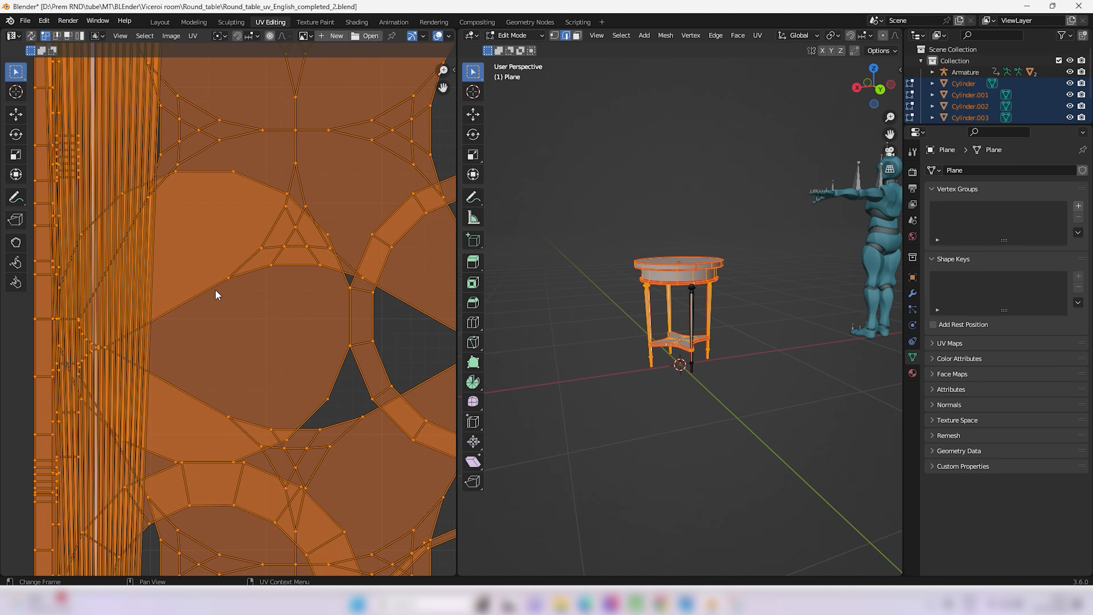
scroll(218, 320, "down", 4)
scroll(241, 271, "down", 2)
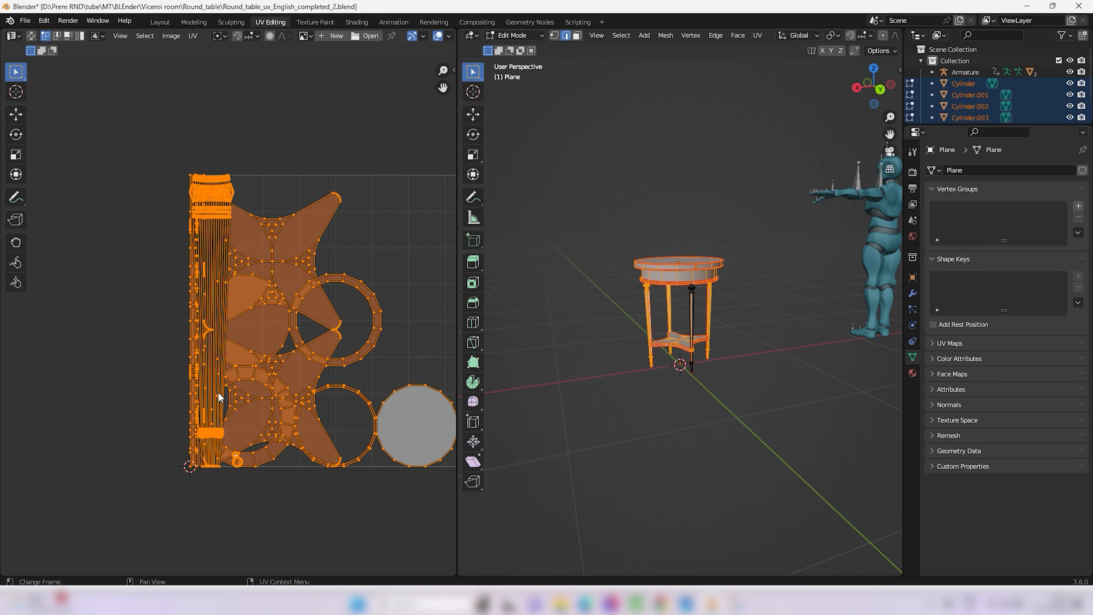
middle_click_drag(308, 353, 232, 329)
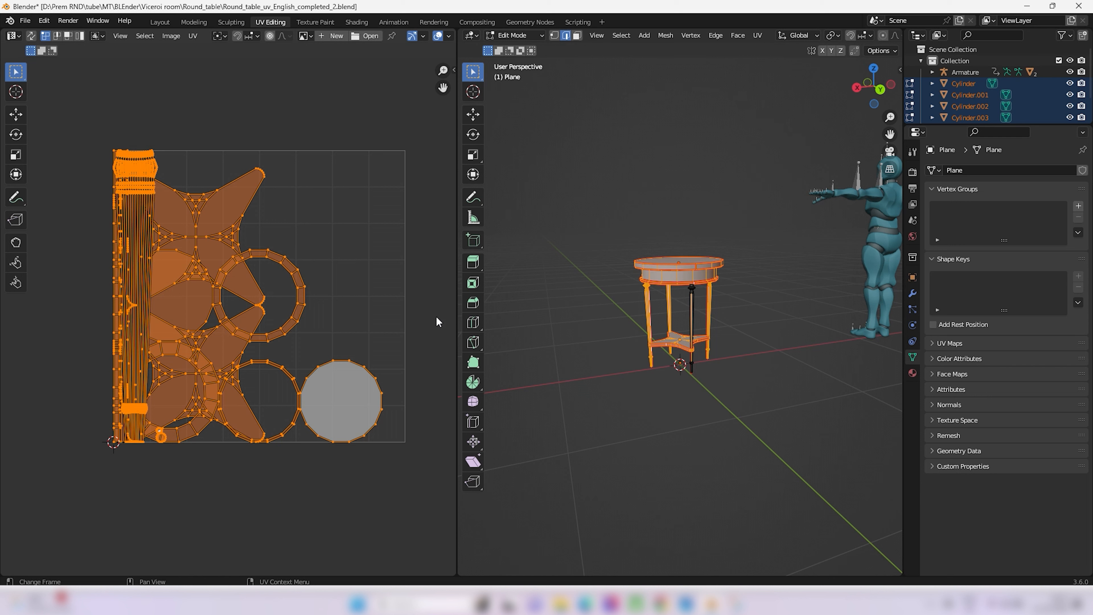
middle_click_drag(186, 335, 169, 306)
scroll(169, 306, "up", 1)
middle_click_drag(680, 332, 664, 349)
scroll(663, 349, "up", 6)
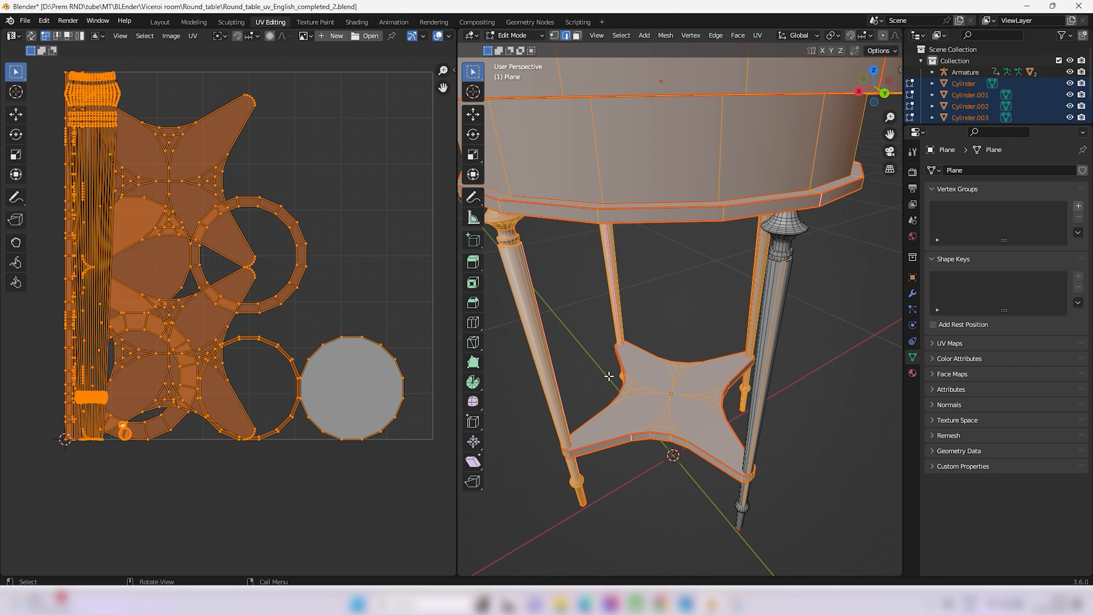
scroll(653, 374, "down", 2)
scroll(653, 374, "down", 4)
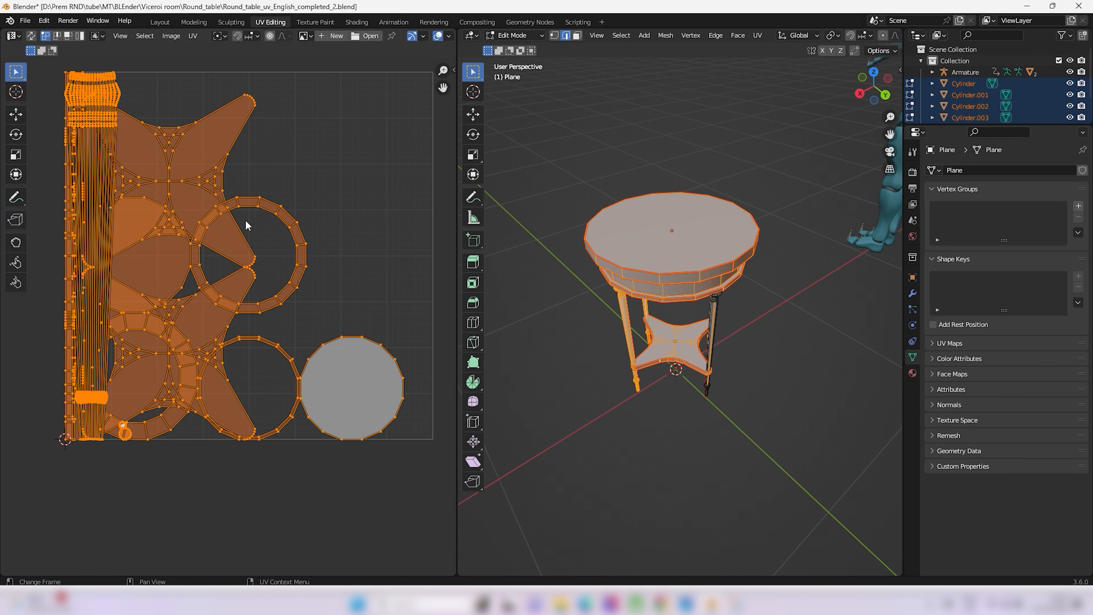
Step: Select all the UV islands of the table parts and average their scale
scroll(247, 225, "down", 3)
left_click_drag(77, 450, 398, 162)
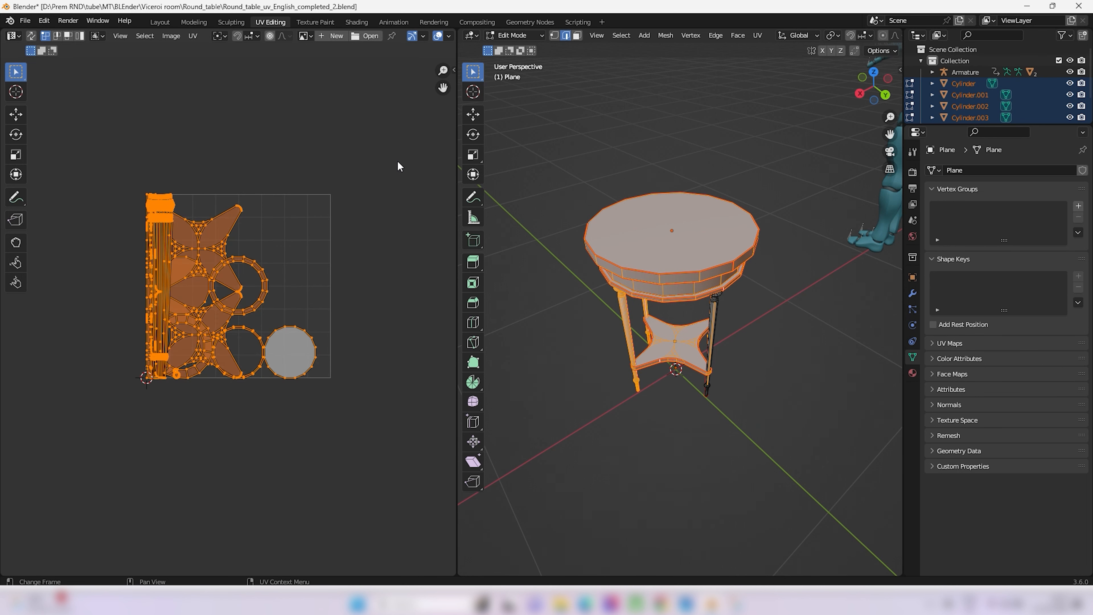
left_click(192, 37)
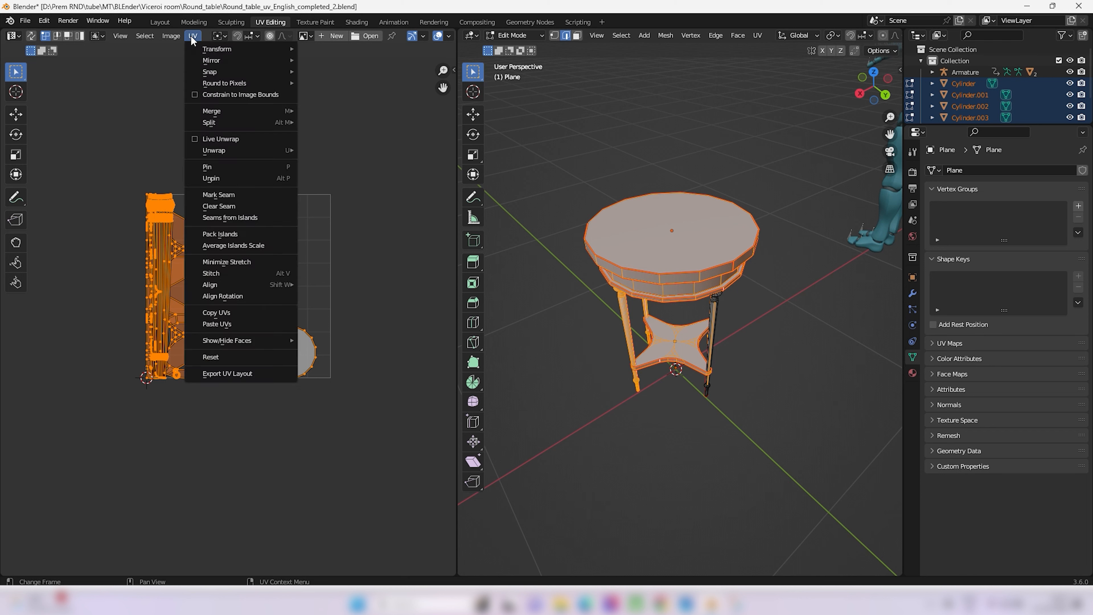
left_click(212, 246)
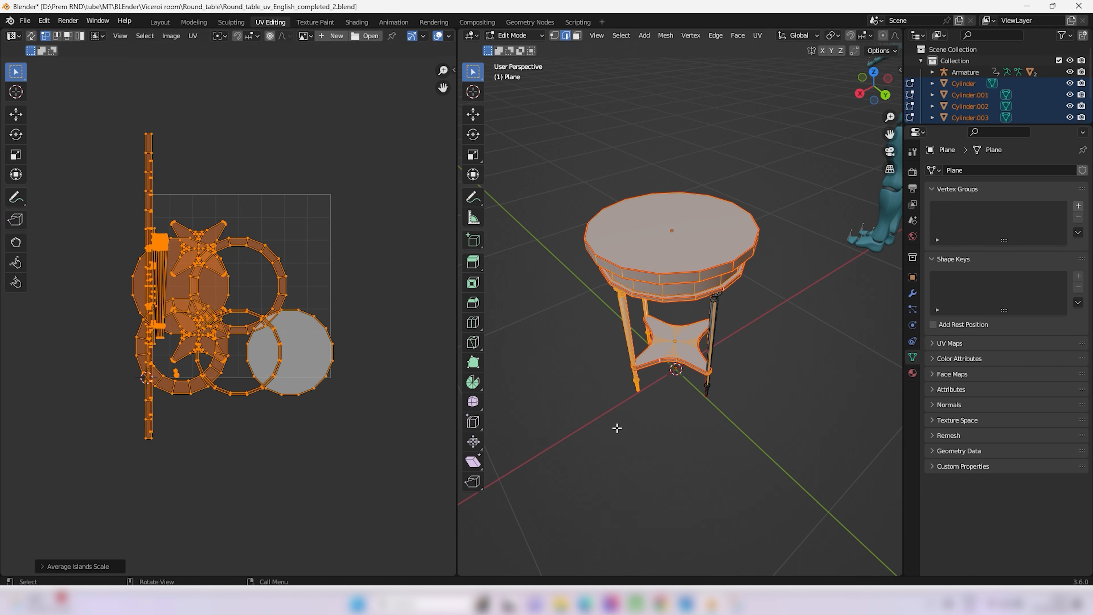
Step: Examine the rescaled UV islands and compare their proportions with the table parts
scroll(221, 276, "up", 2)
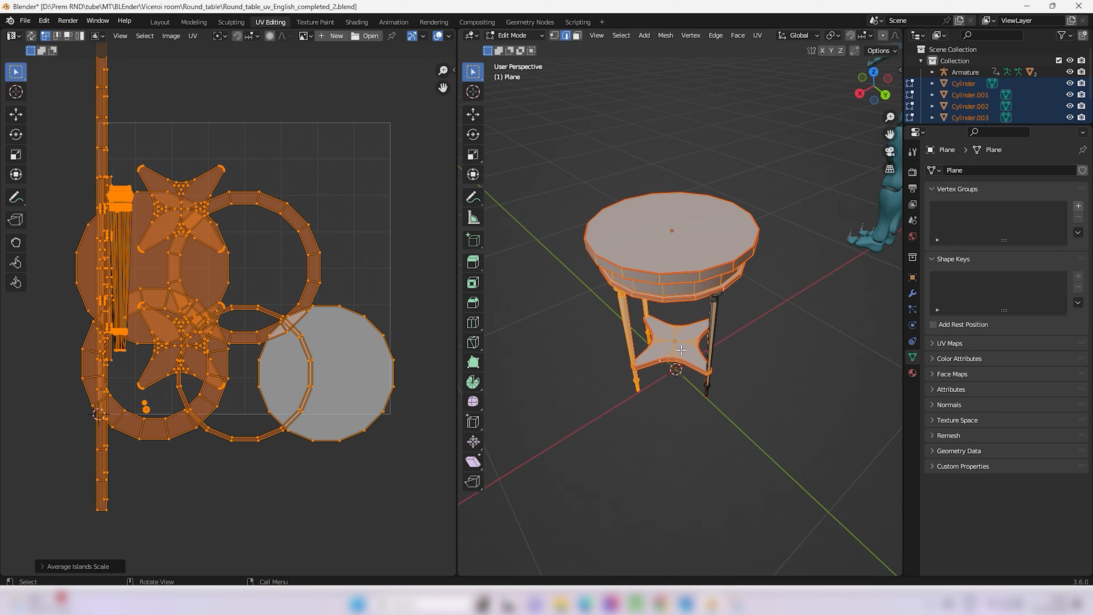
middle_click_drag(688, 363, 687, 260)
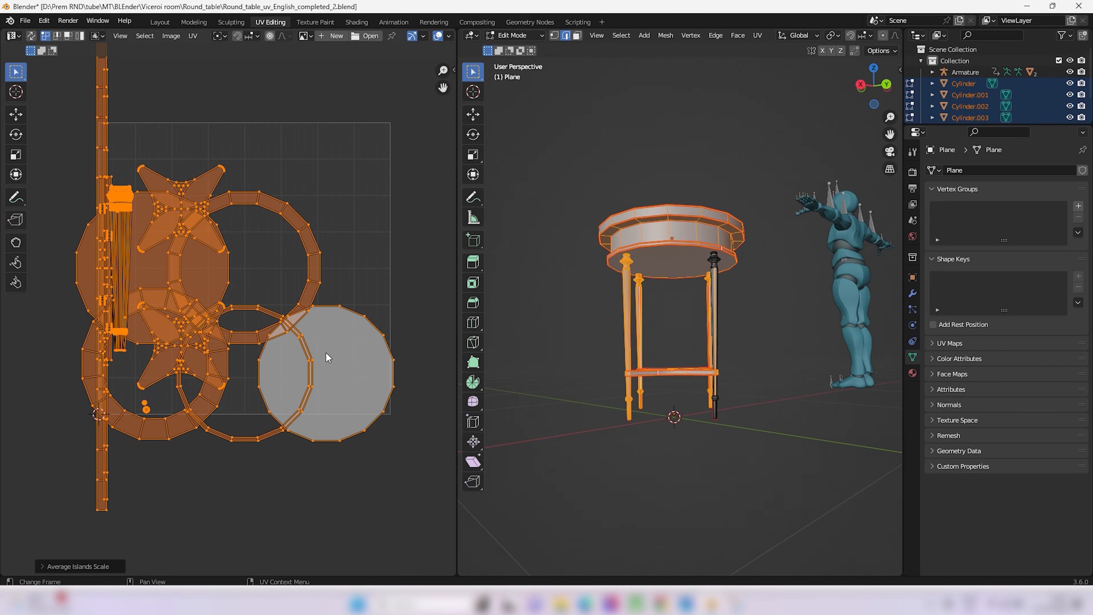
scroll(325, 352, "down", 1)
scroll(329, 359, "down", 2)
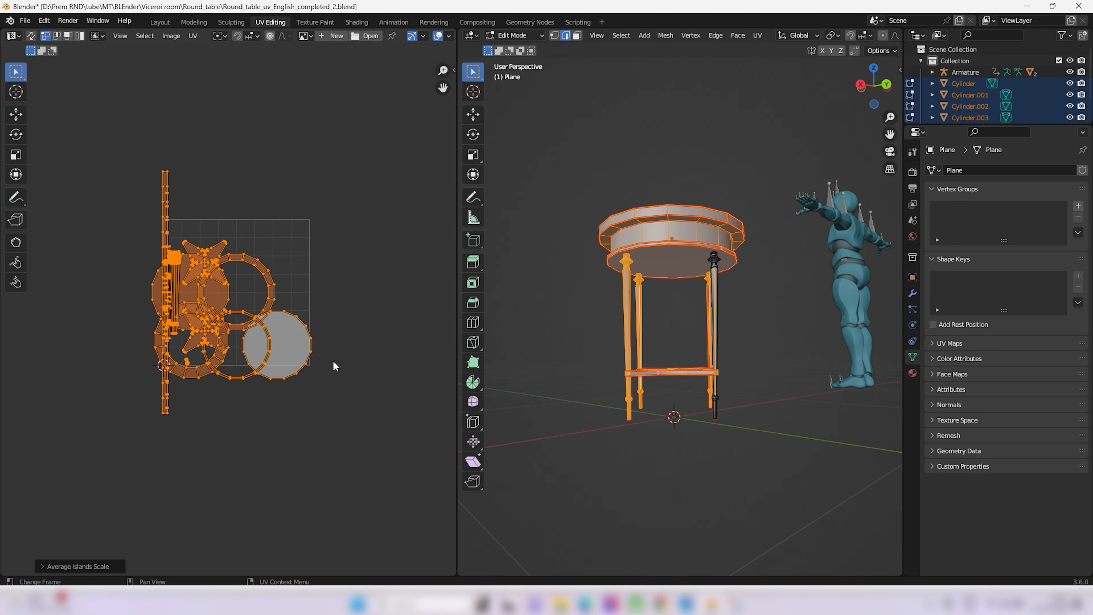
scroll(172, 324, "up", 2)
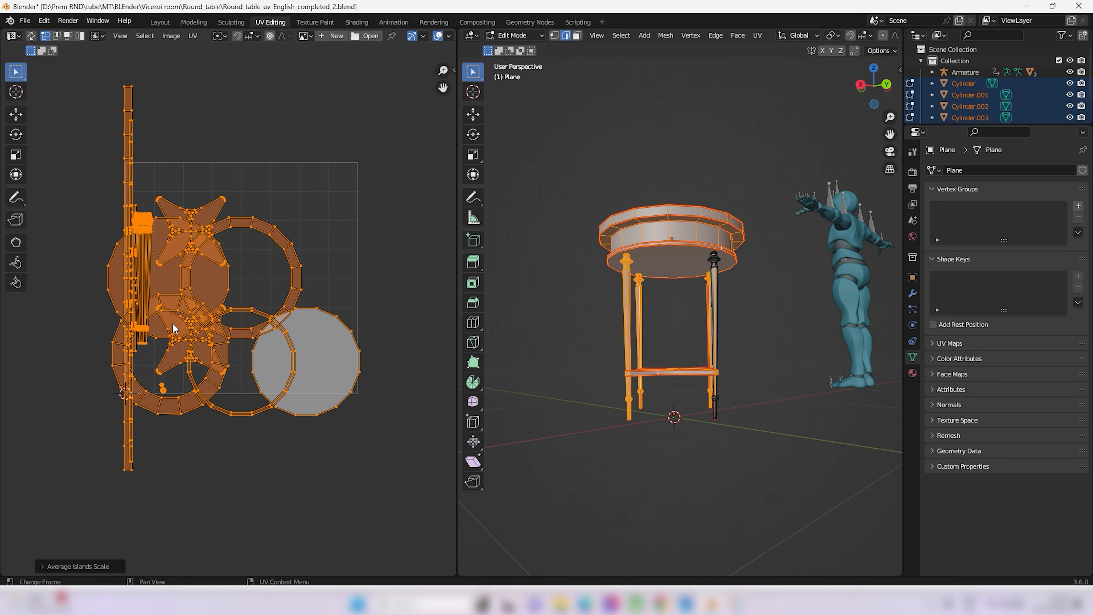
scroll(172, 321, "down", 2)
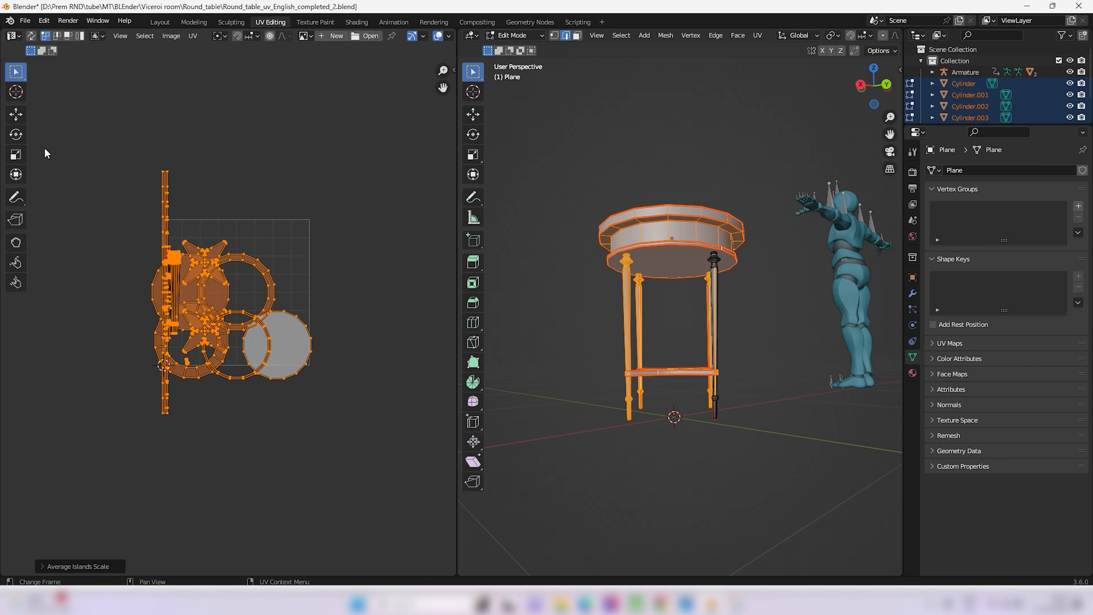
scroll(297, 402, "up", 2)
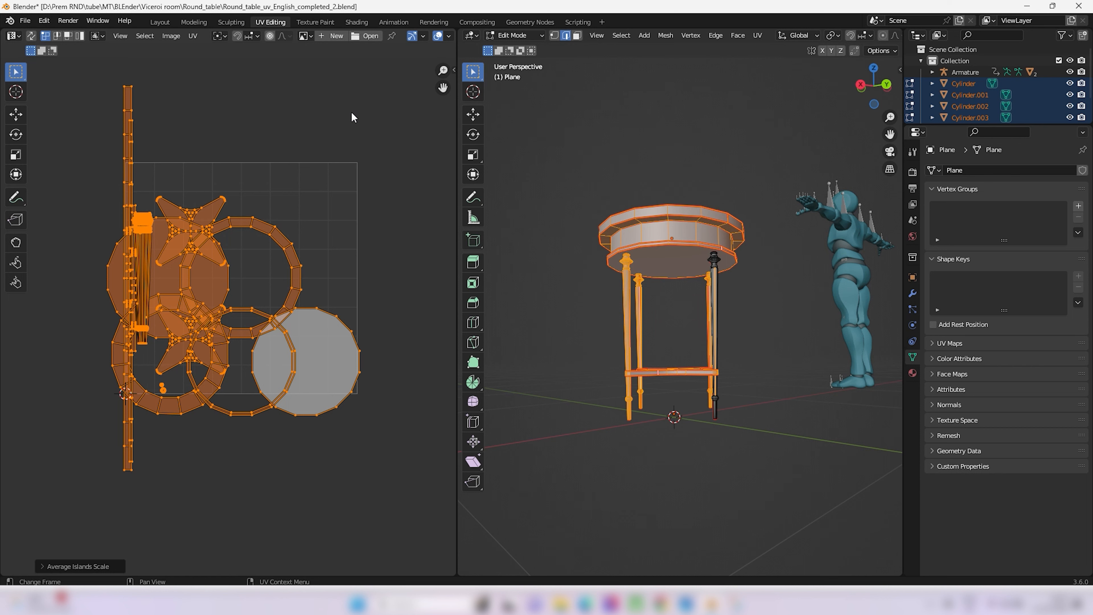
Step: Pack the selected UV islands with the Rotate option disabled, using the Exact Shape (Concave) method and a 0.001 margin
left_click(195, 36)
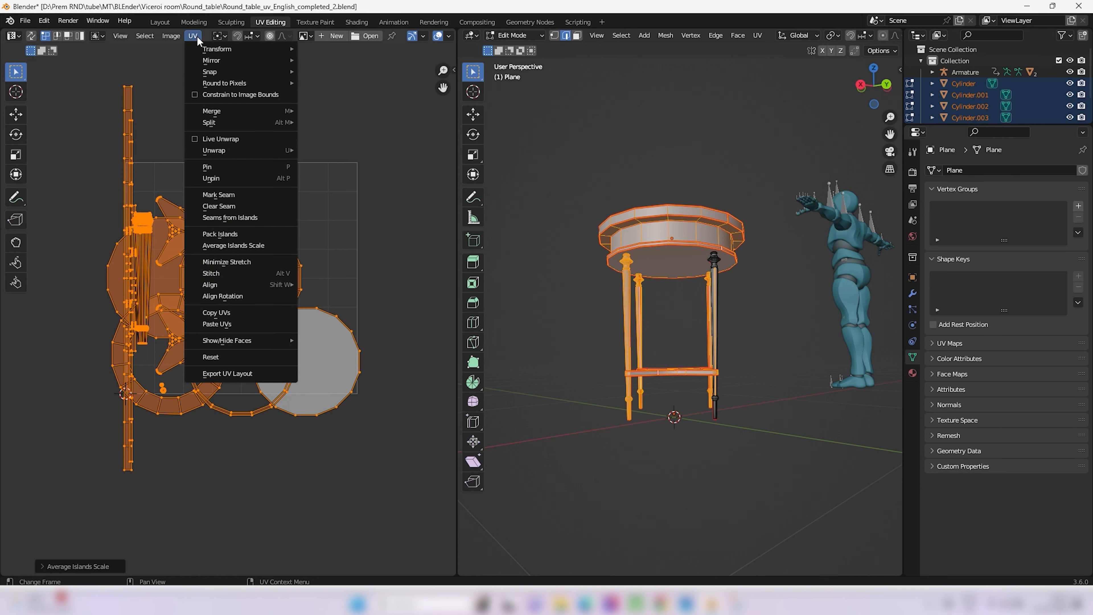
left_click(231, 234)
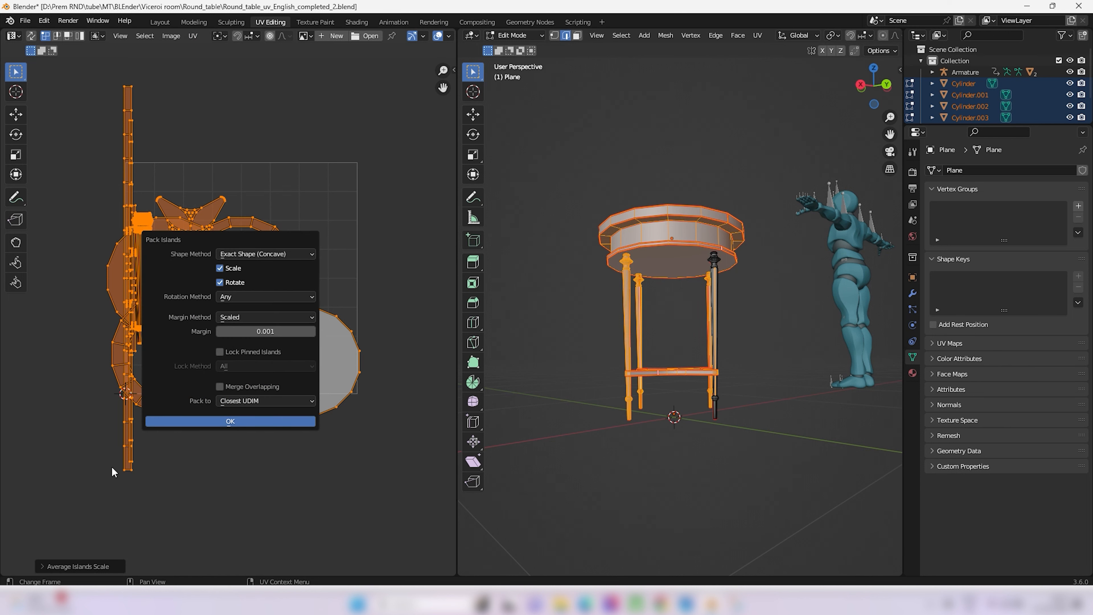
left_click(220, 284)
left_click(246, 422)
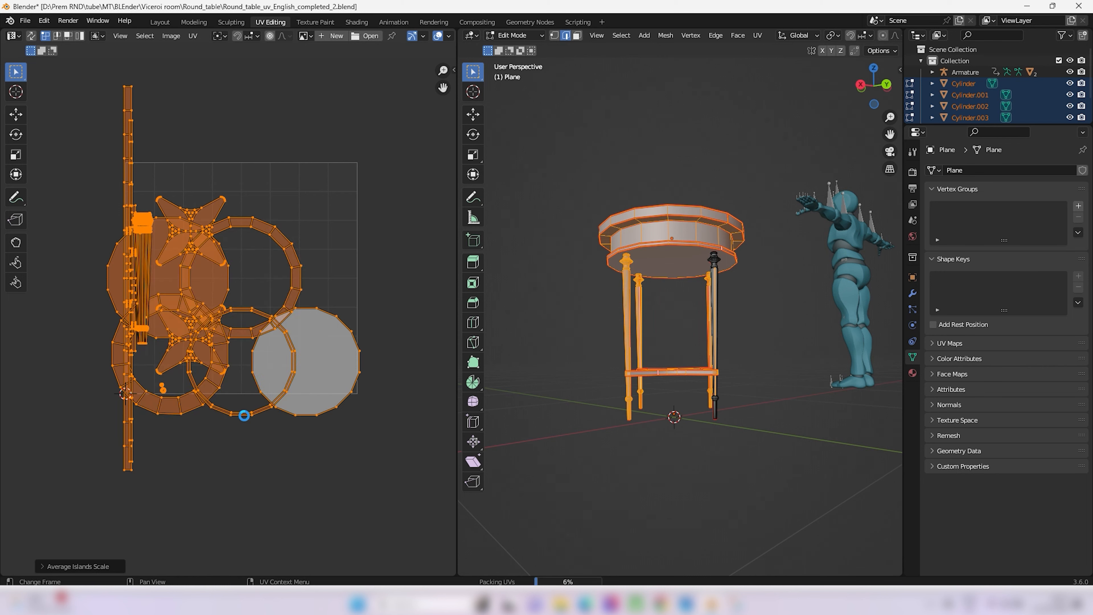
Step: Examine the packed UV layout for spacing and overlaps, and view the table from above
scroll(188, 378, "up", 1)
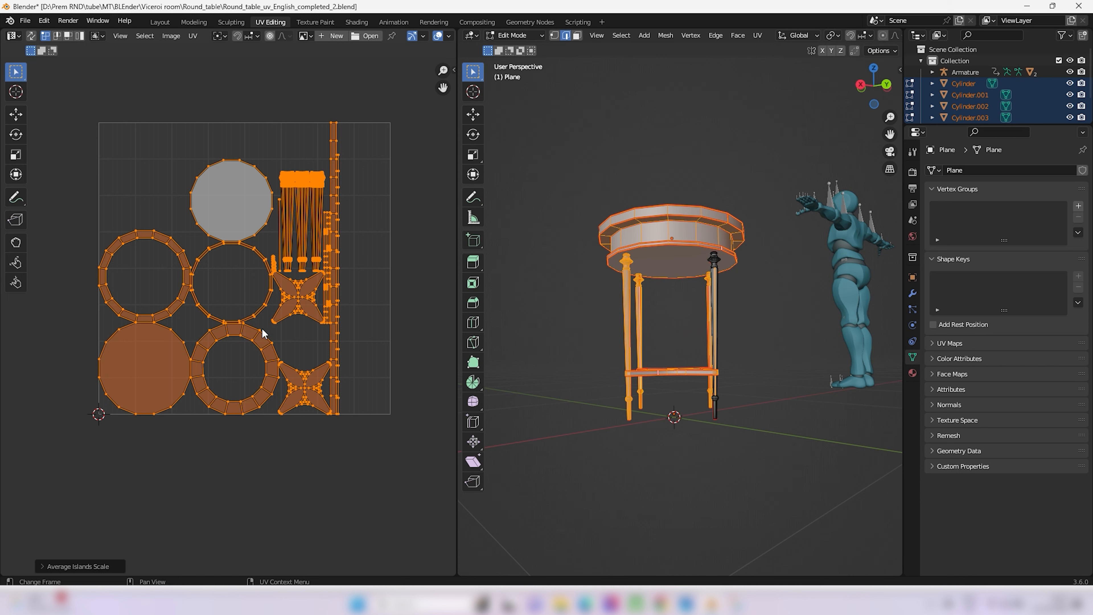
scroll(264, 343, "up", 5)
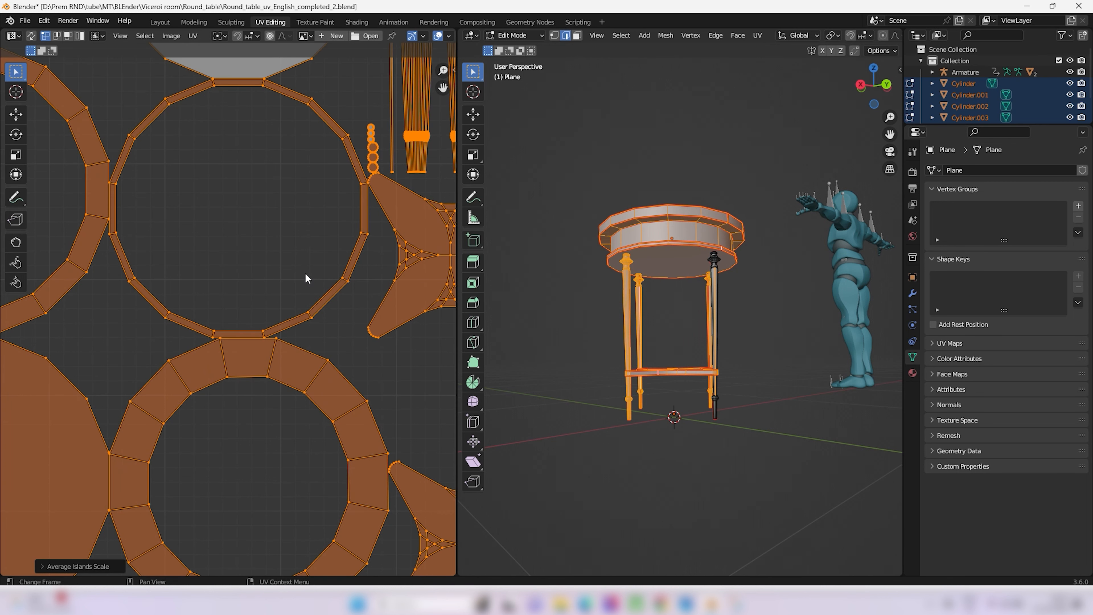
scroll(306, 277, "down", 5)
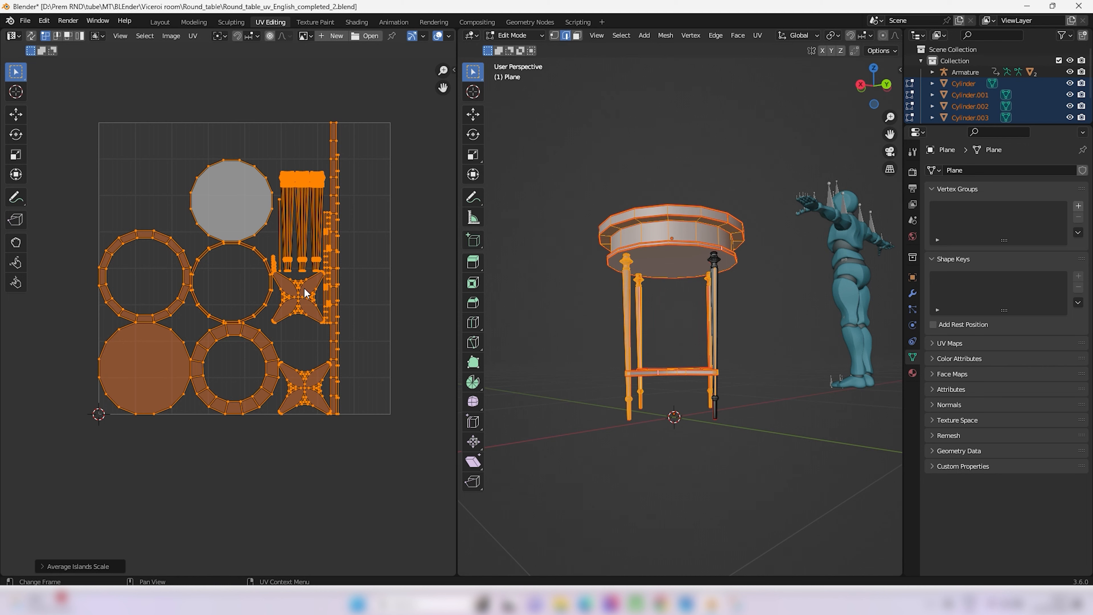
scroll(304, 294, "up", 4)
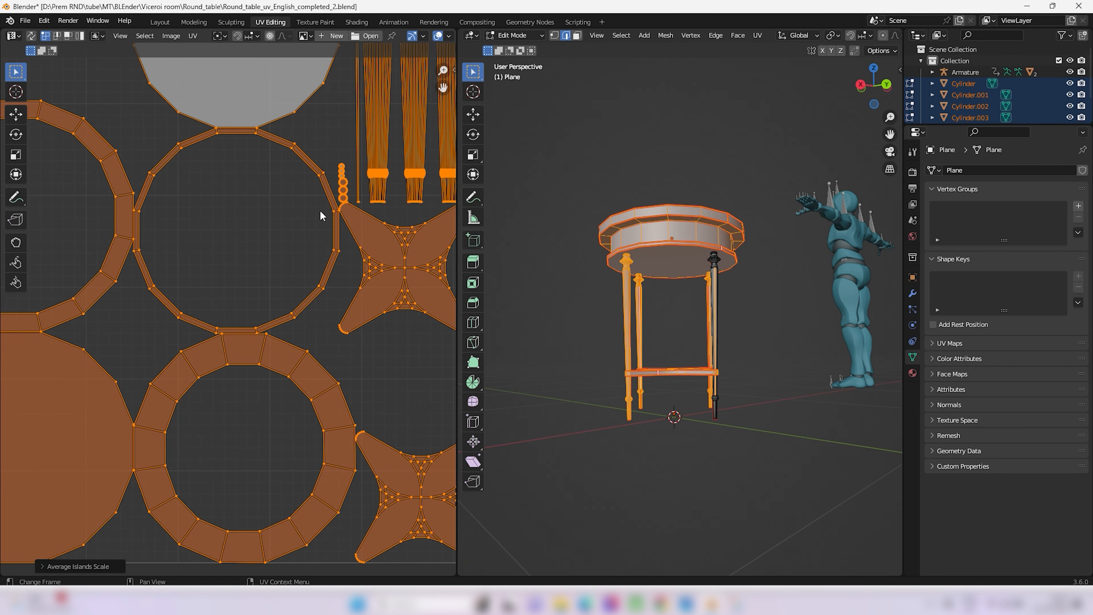
scroll(323, 232, "down", 5)
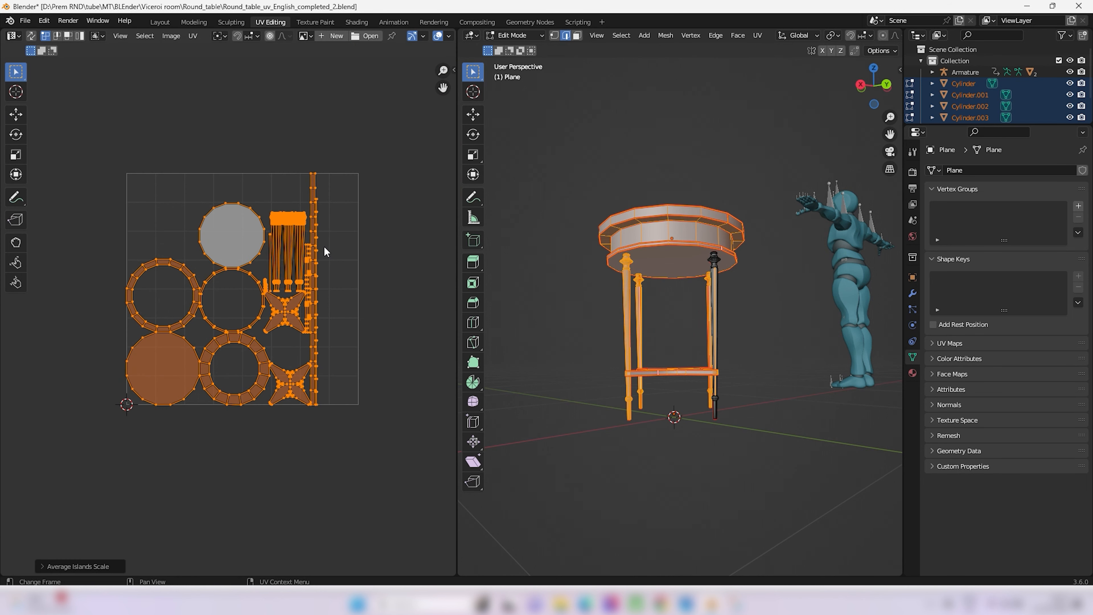
middle_click_drag(637, 207, 660, 249)
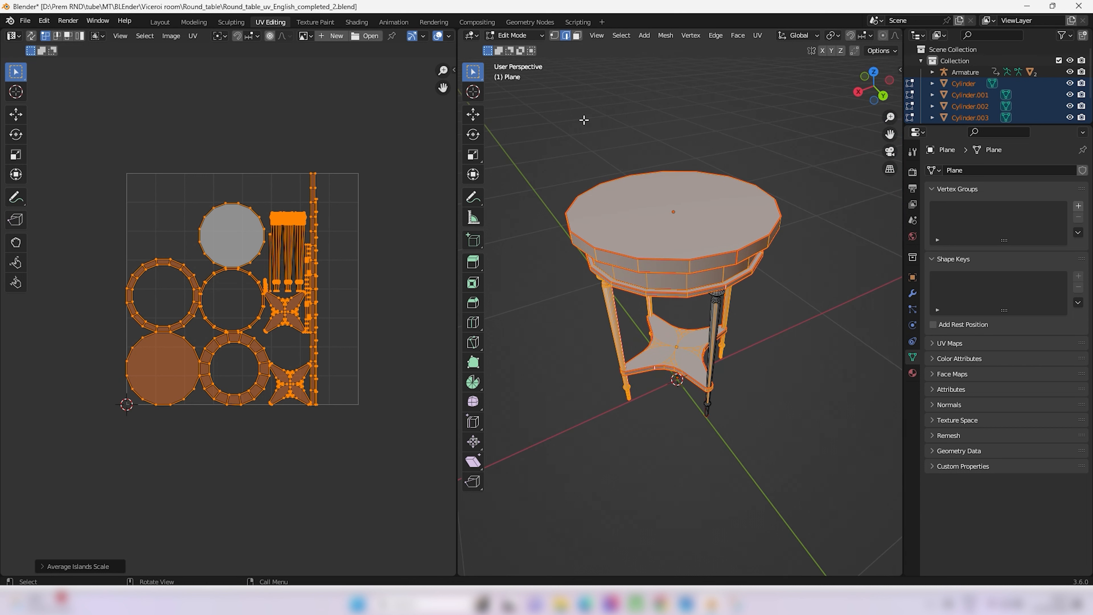
Step: Leave mesh editing, select only the round tabletop, and give it a new material named round_table
key("Tab")
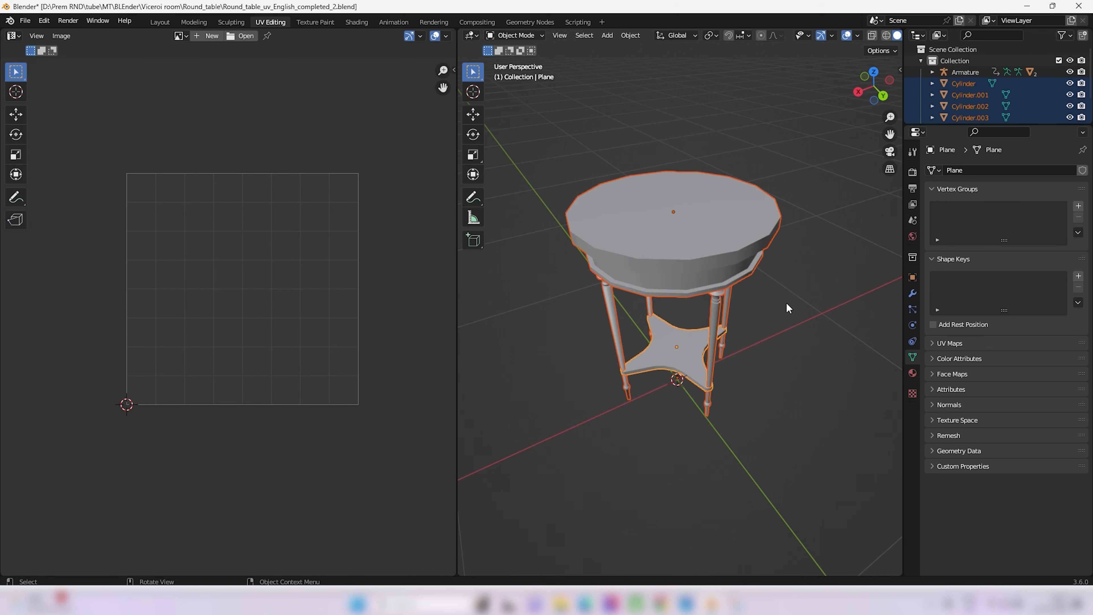
left_click(794, 203)
left_click(691, 249)
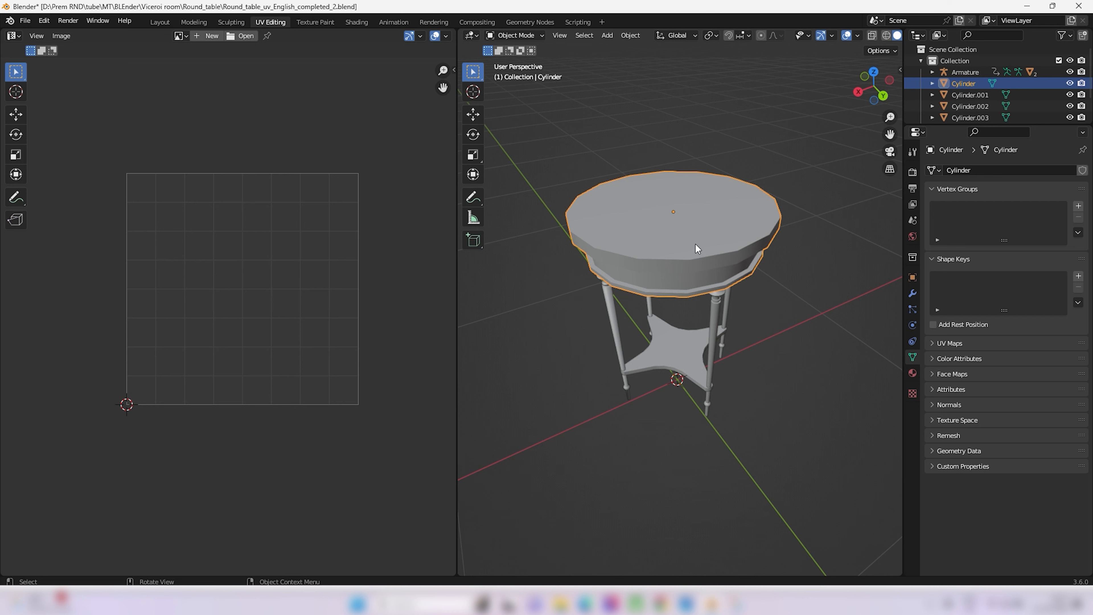
key("alt+a")
left_click(719, 265)
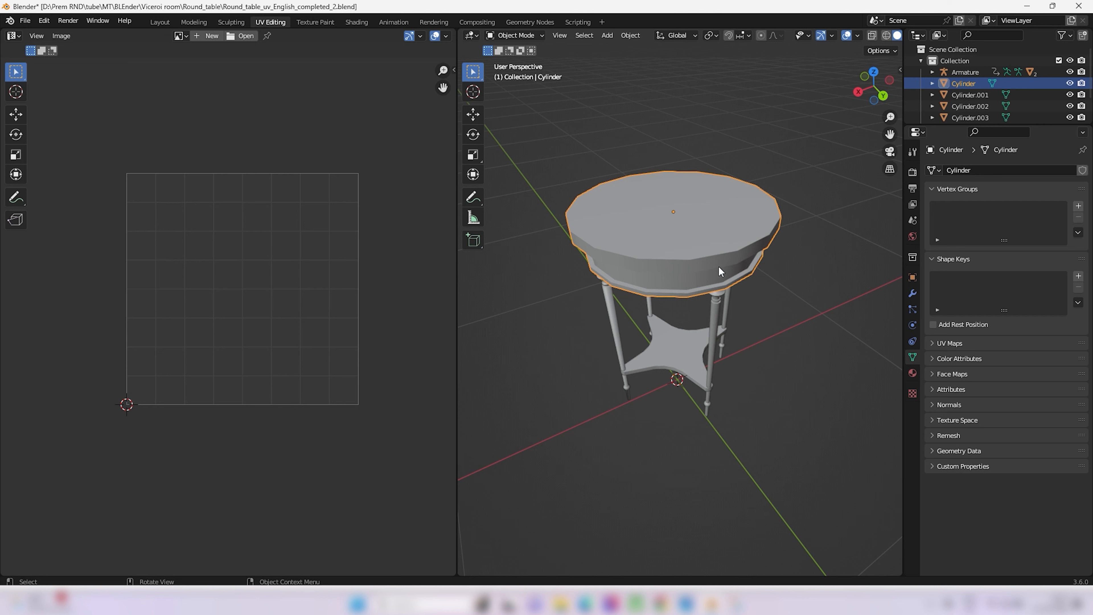
left_click(916, 373)
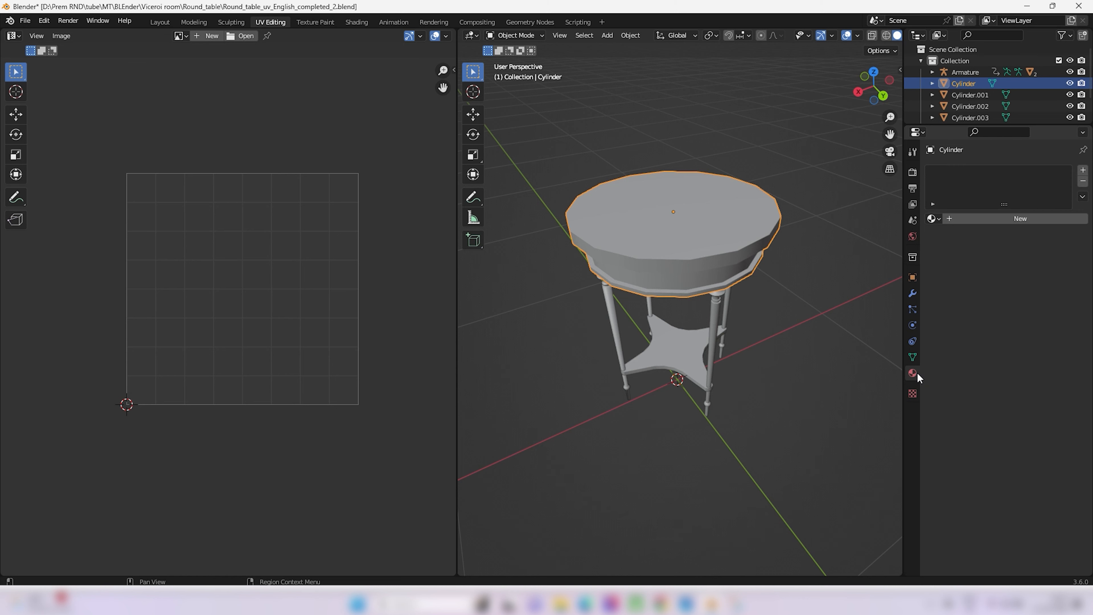
left_click(1028, 219)
double_click(981, 218)
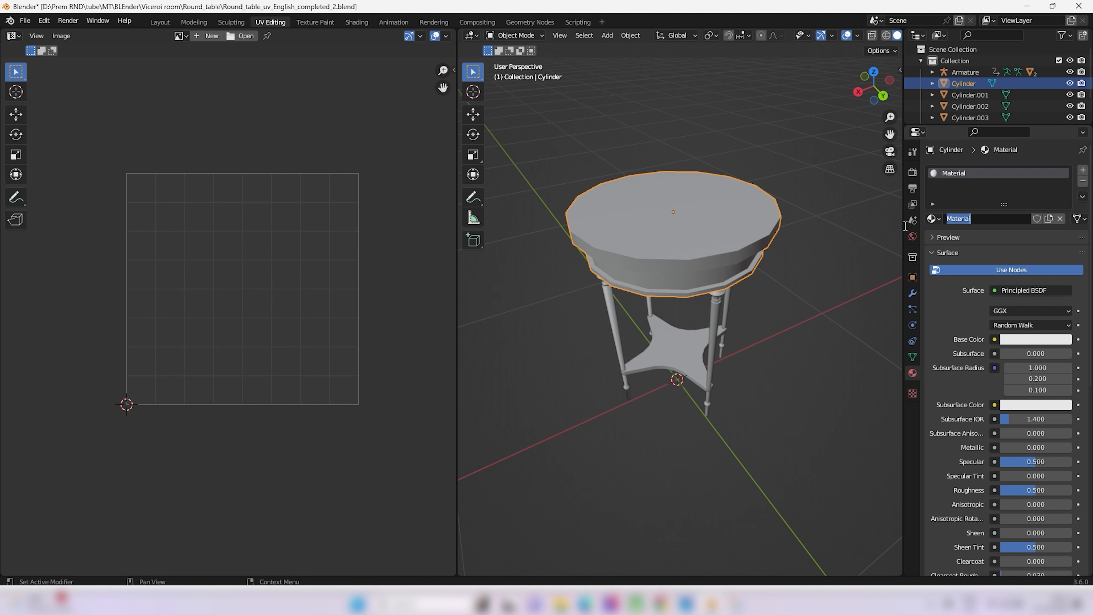
type("round_table")
key("Return")
Step: Set the round_table material's base color to a strong red with a saturation of 0.987, and deselect the tabletop
left_click(1035, 340)
left_click(1017, 244)
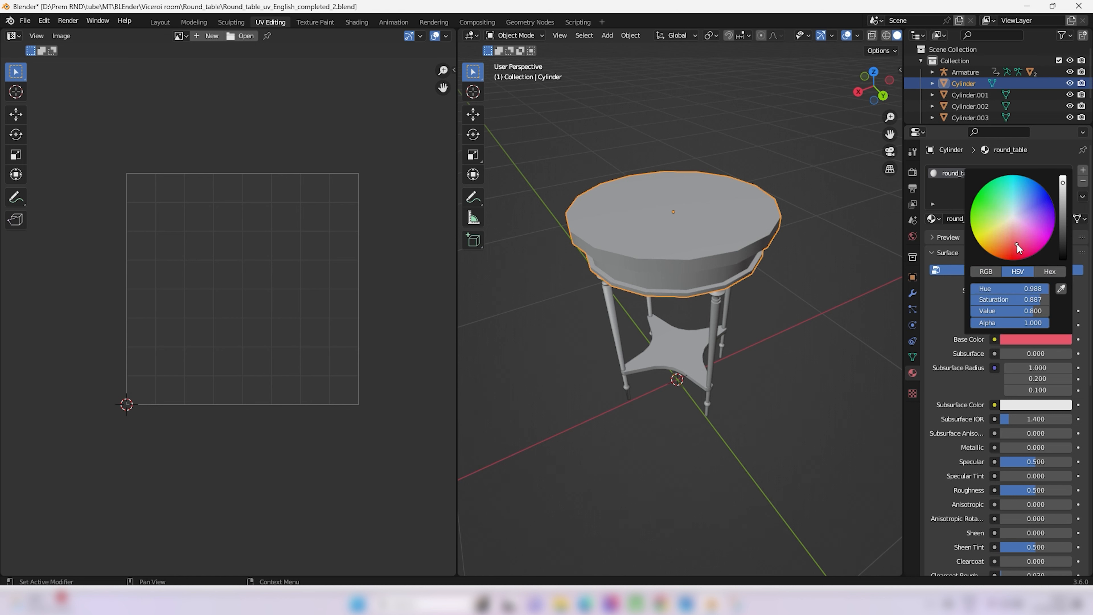
left_click(1023, 247)
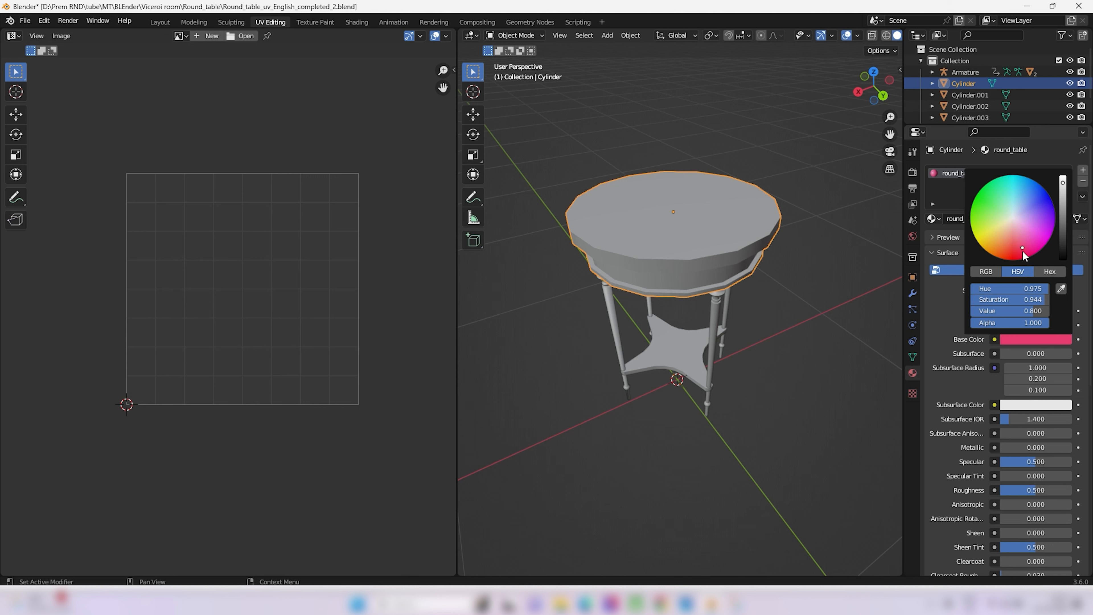
left_click(1018, 253)
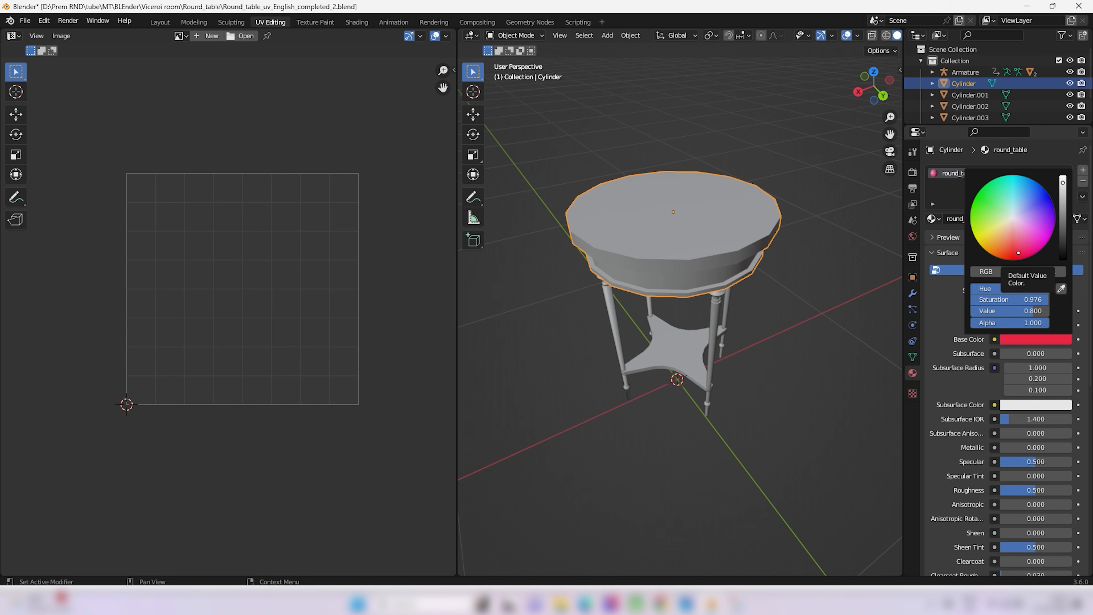
left_click(1018, 255)
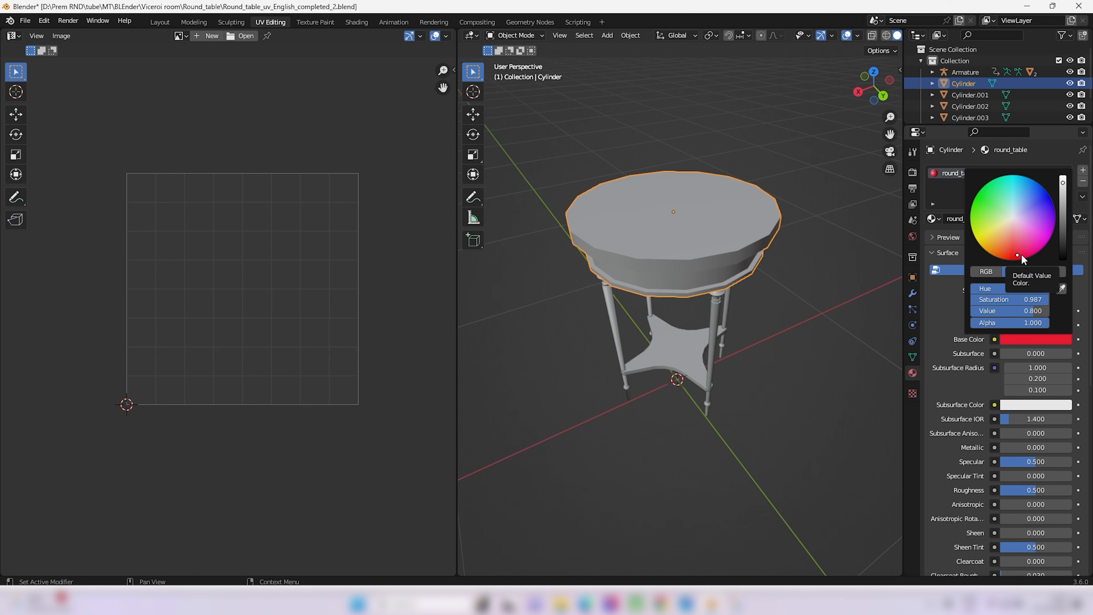
left_click(871, 307)
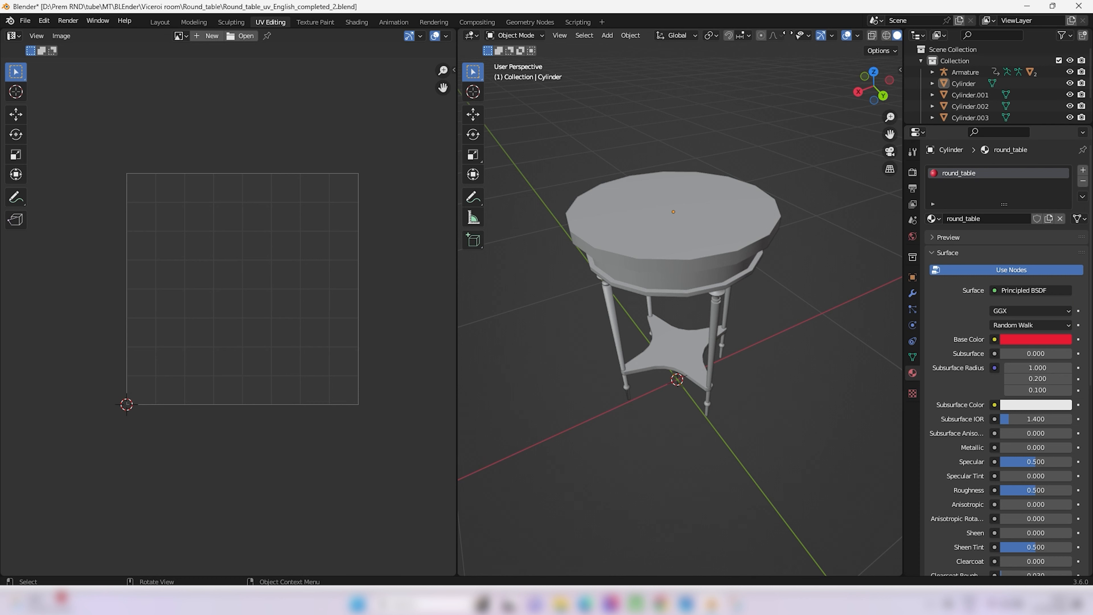
Step: Display the 3D viewport in Material Preview shading and view the table from a lower side angle
scroll(859, 37, "down", 2)
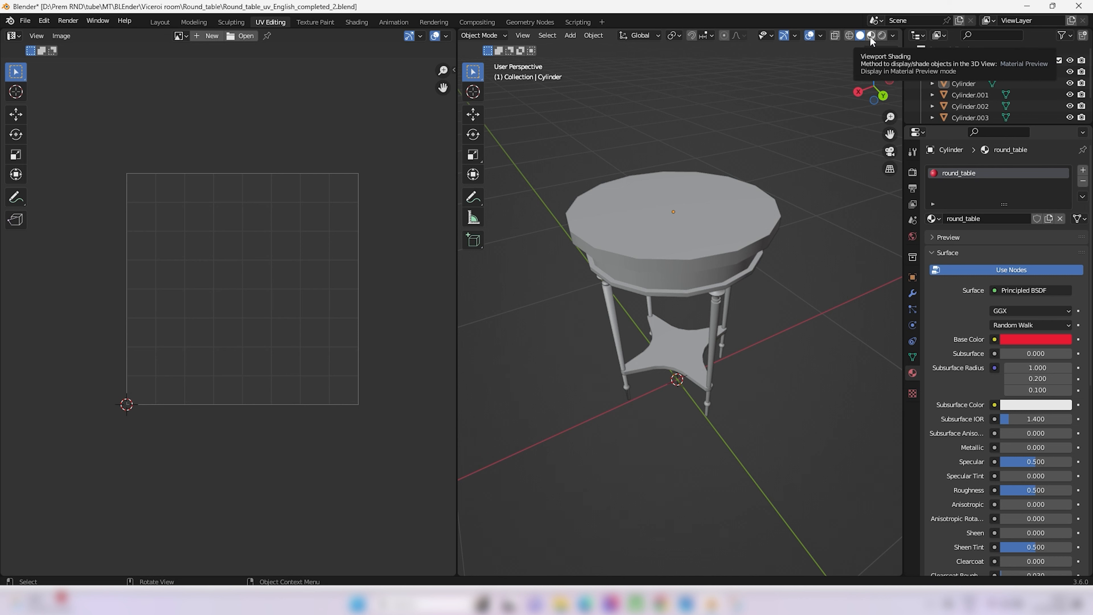
left_click(870, 36)
scroll(715, 233, "up", 2)
middle_click_drag(708, 246, 750, 230)
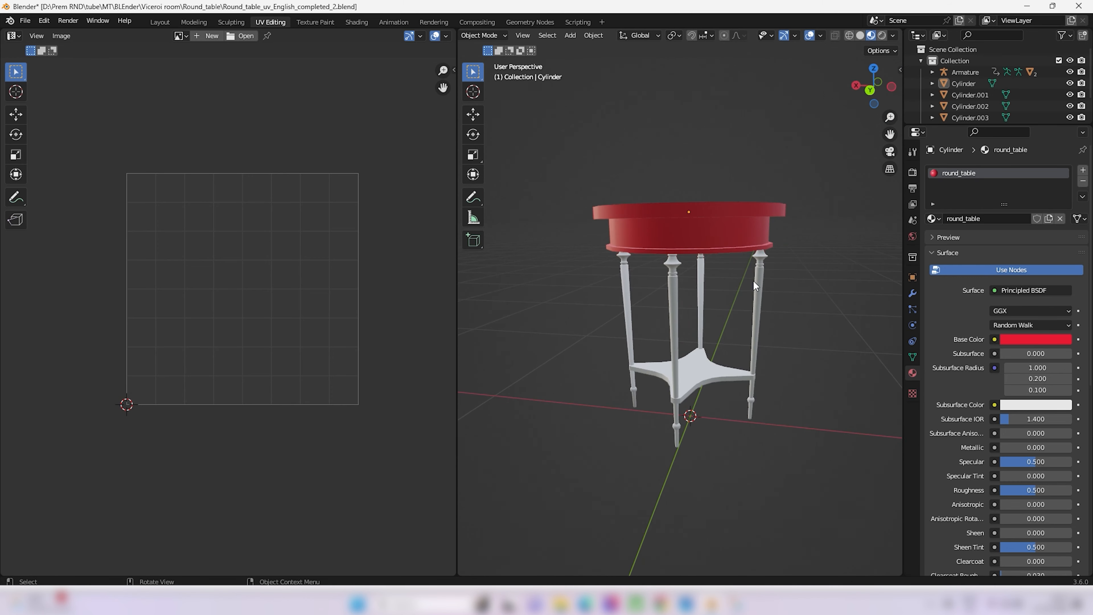
Step: Assign the existing round_table material to the star-shaped lower shelf between the legs
left_click(755, 285)
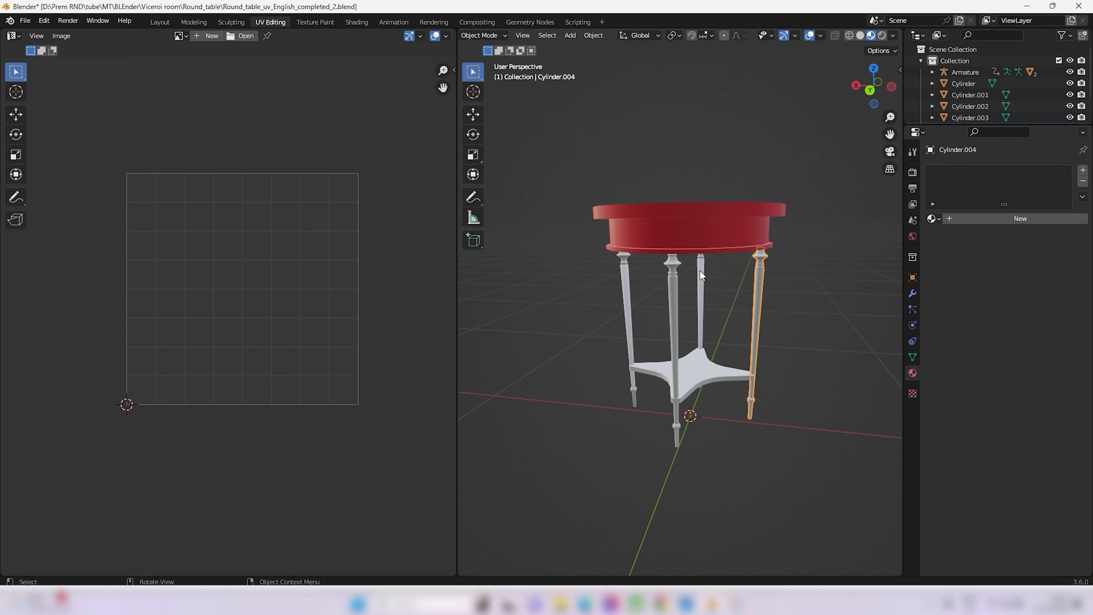
left_click(700, 271)
left_click(679, 288)
left_click(623, 293)
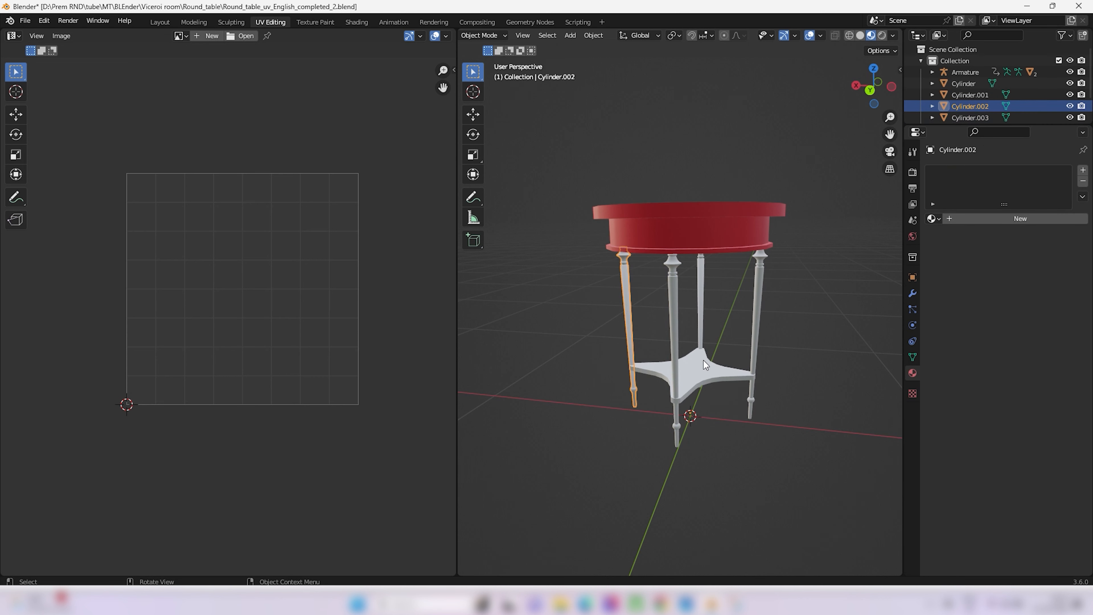
left_click(704, 360)
left_click(932, 219)
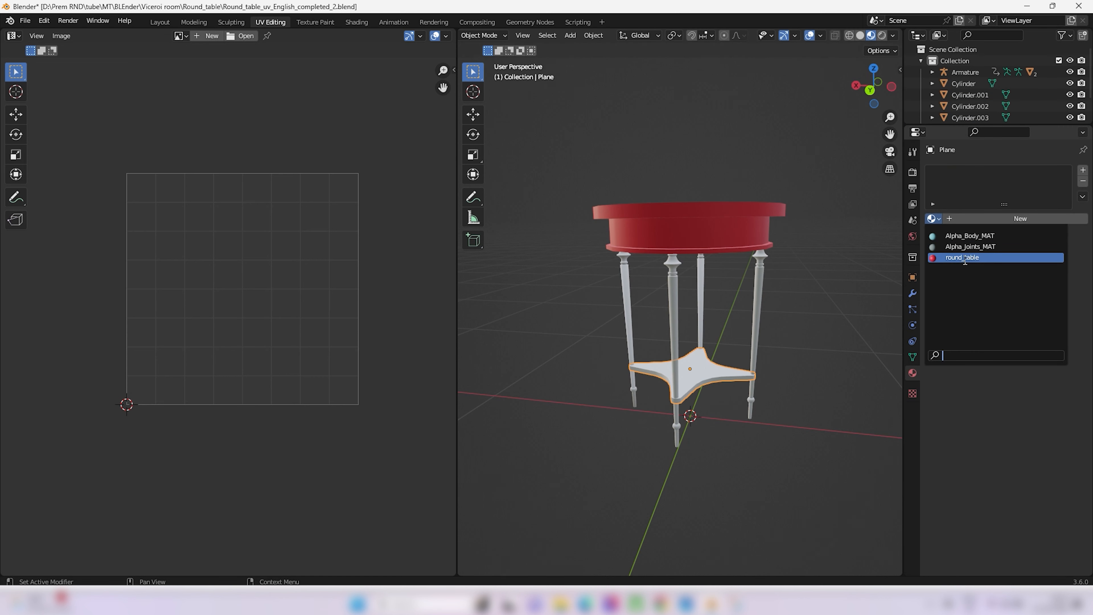
left_click(963, 254)
Step: Assign the existing round_table material to the legs Cylinder.004 and Cylinder.001
left_click(761, 284)
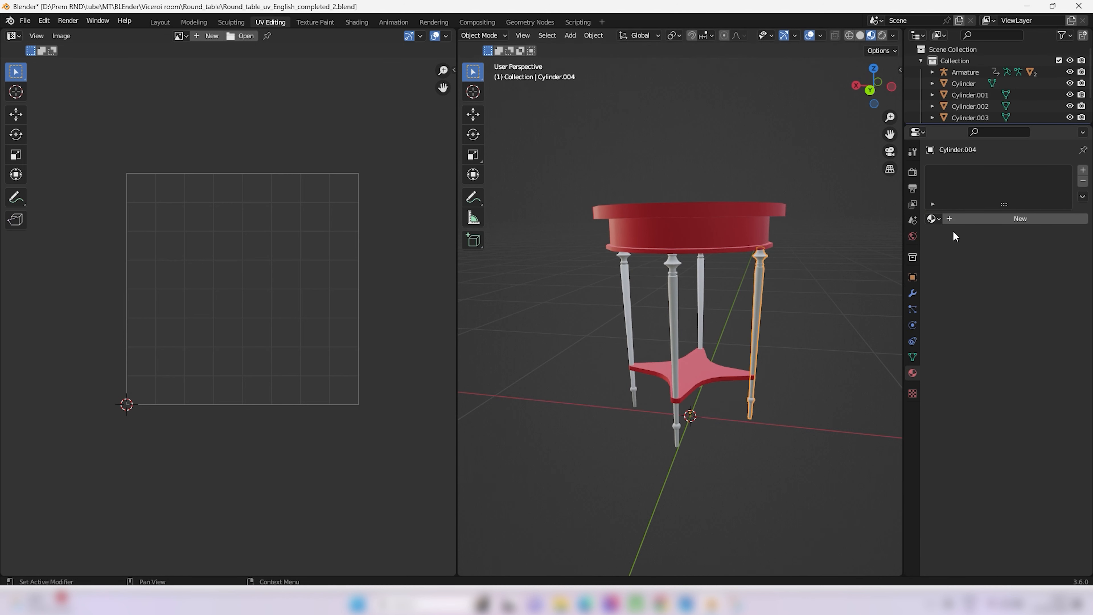
left_click(933, 218)
left_click(962, 254)
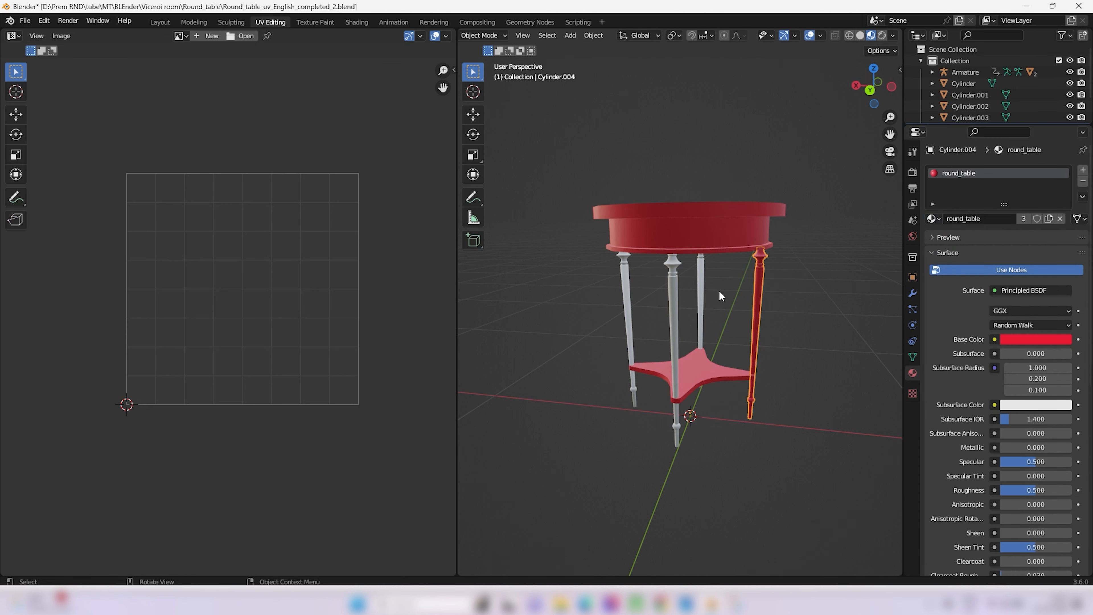
left_click(703, 293)
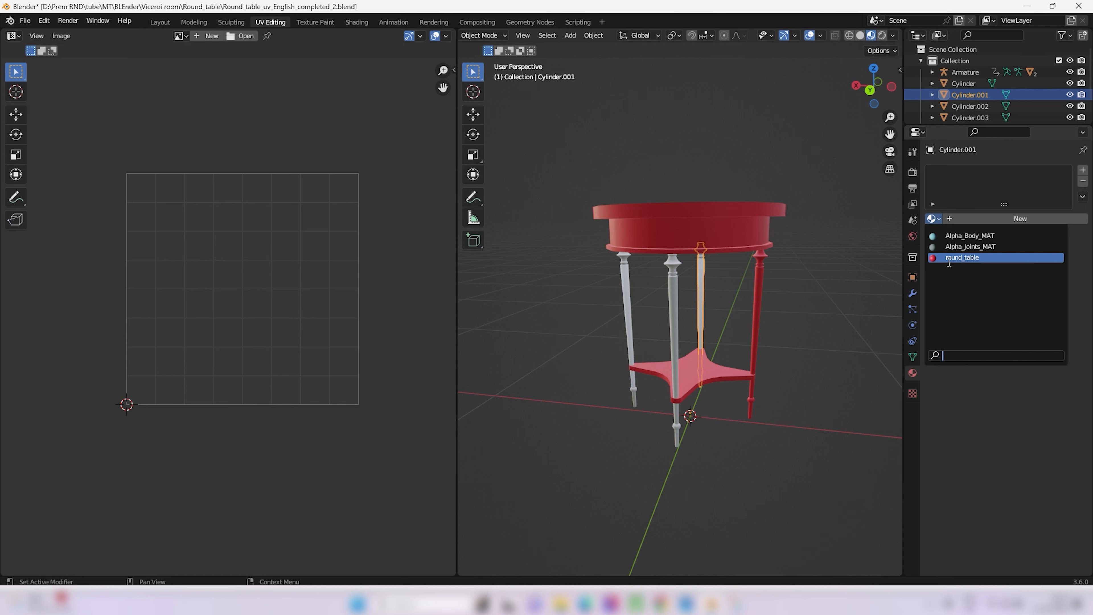
left_click(947, 258)
Step: Assign the round_table material to the two remaining legs, Cylinder.003 and Cylinder.002
left_click(670, 303)
left_click(932, 218)
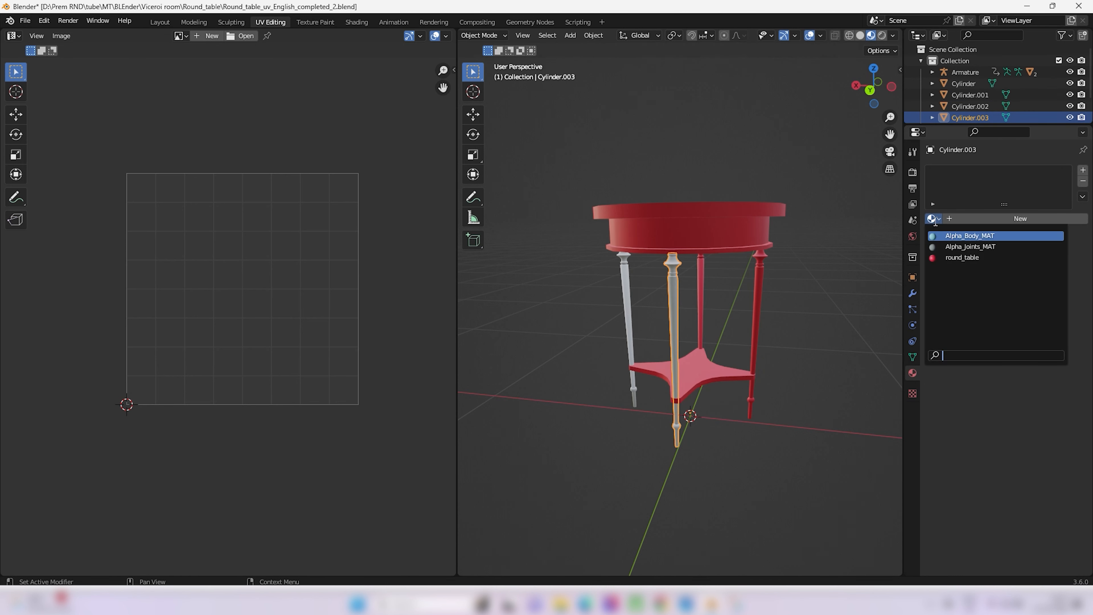
left_click(948, 257)
left_click(628, 290)
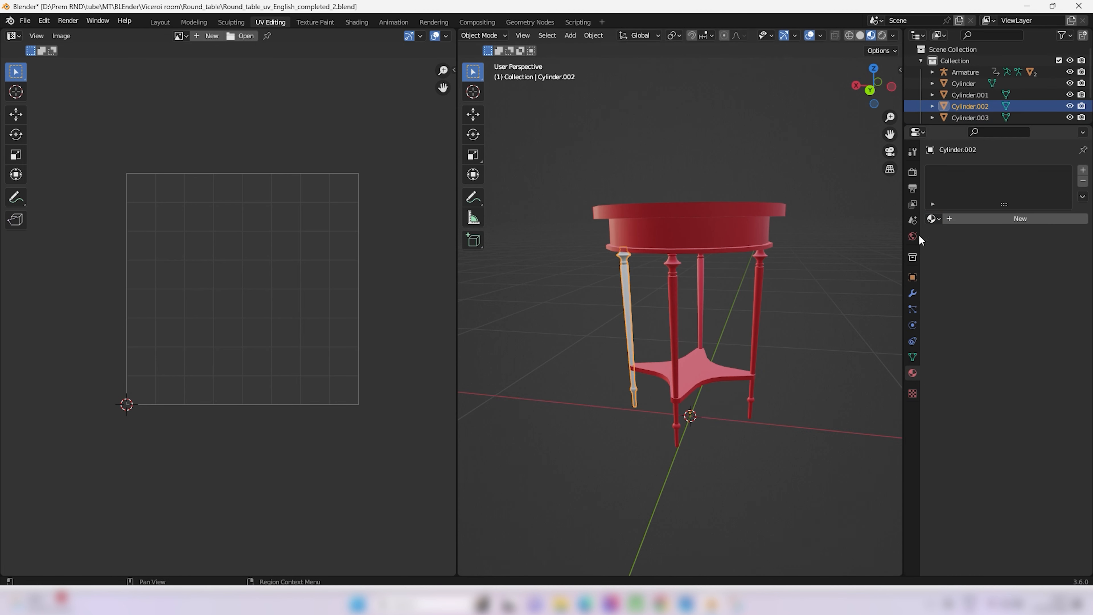
left_click(932, 218)
left_click(962, 258)
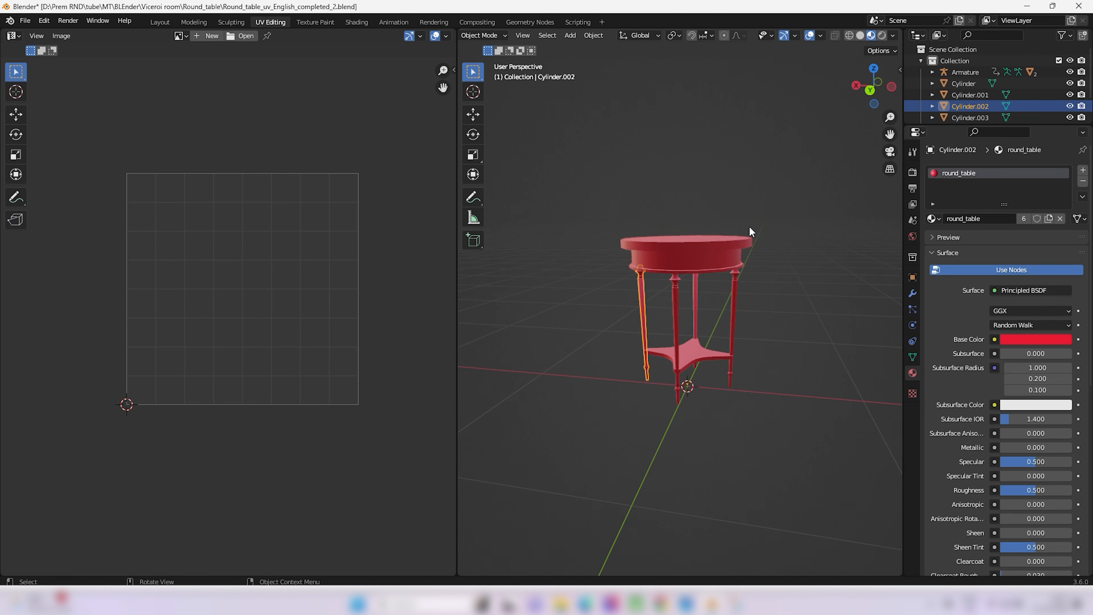
Step: Select all the table parts and use an Image Texture as the base color of the round_table material
middle_click_drag(749, 226, 734, 223)
left_click_drag(553, 173, 793, 424)
middle_click_drag(805, 338, 774, 346)
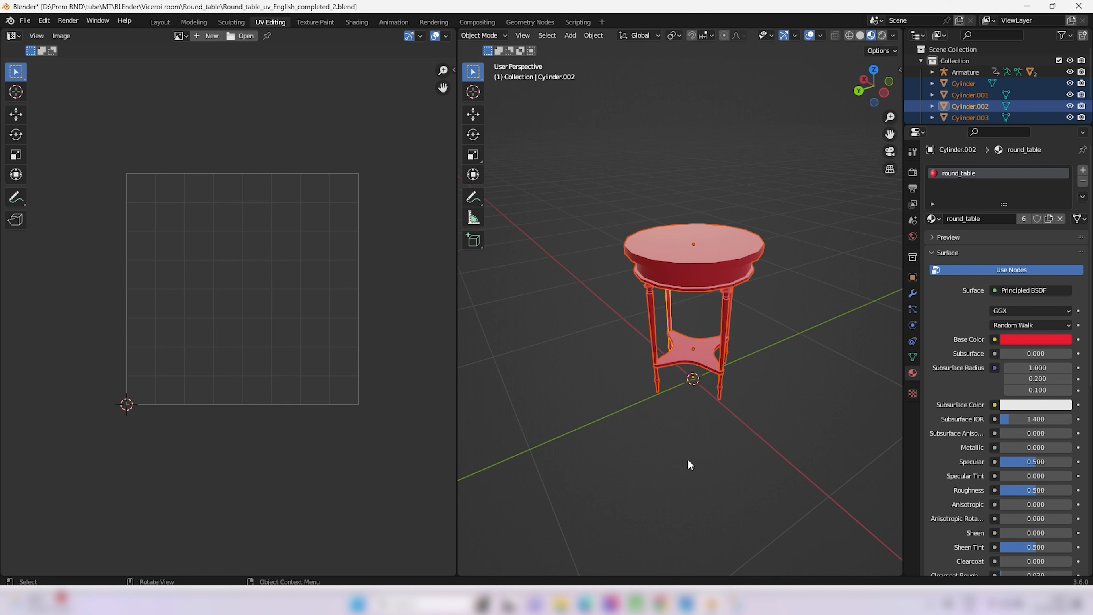
middle_click_drag(673, 308, 744, 198)
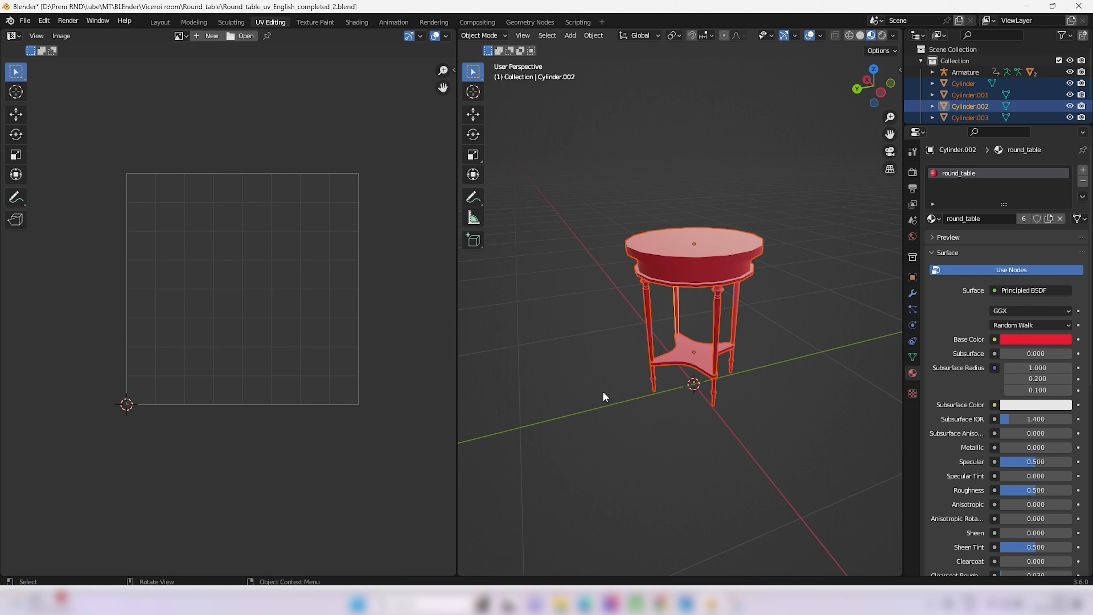
left_click(995, 340)
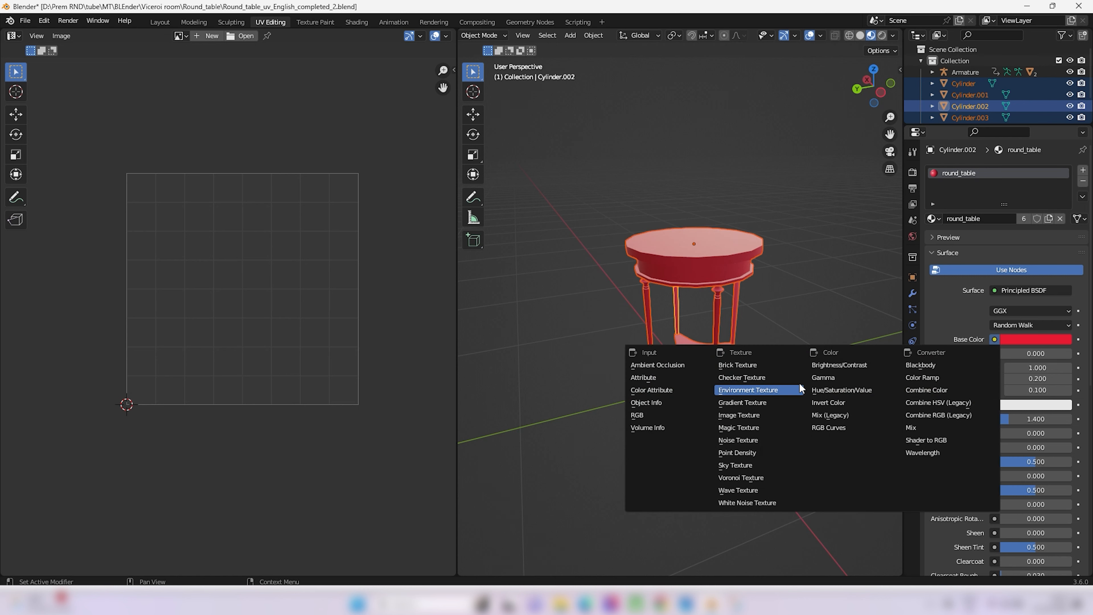
left_click(747, 415)
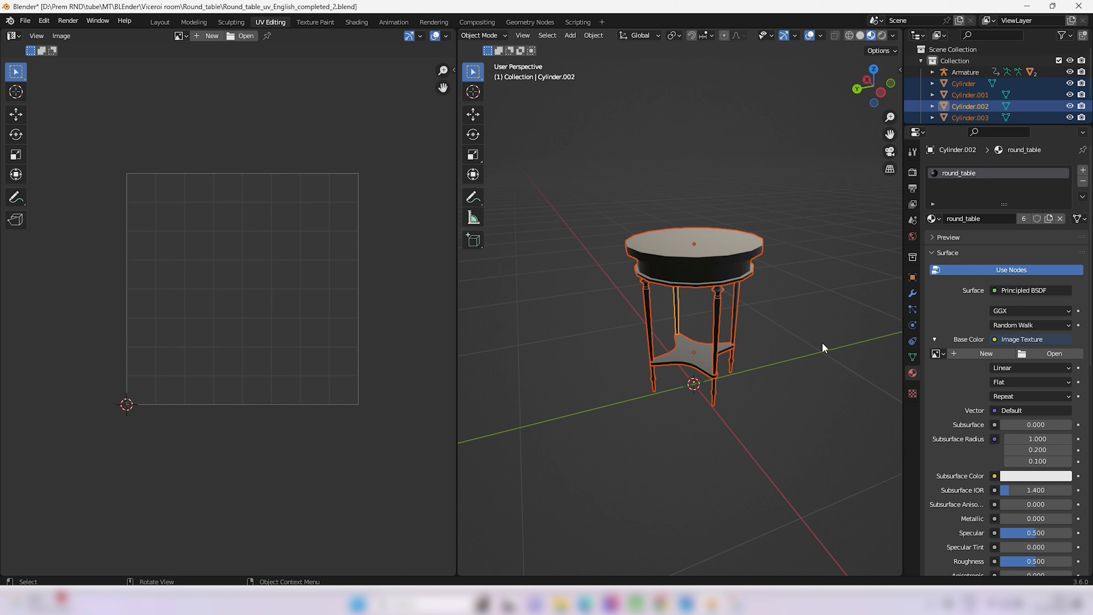
Step: Create a new 1024 × 1024 px UV Grid image for the base color texture and inspect the checker pattern from beneath the table
left_click(983, 351)
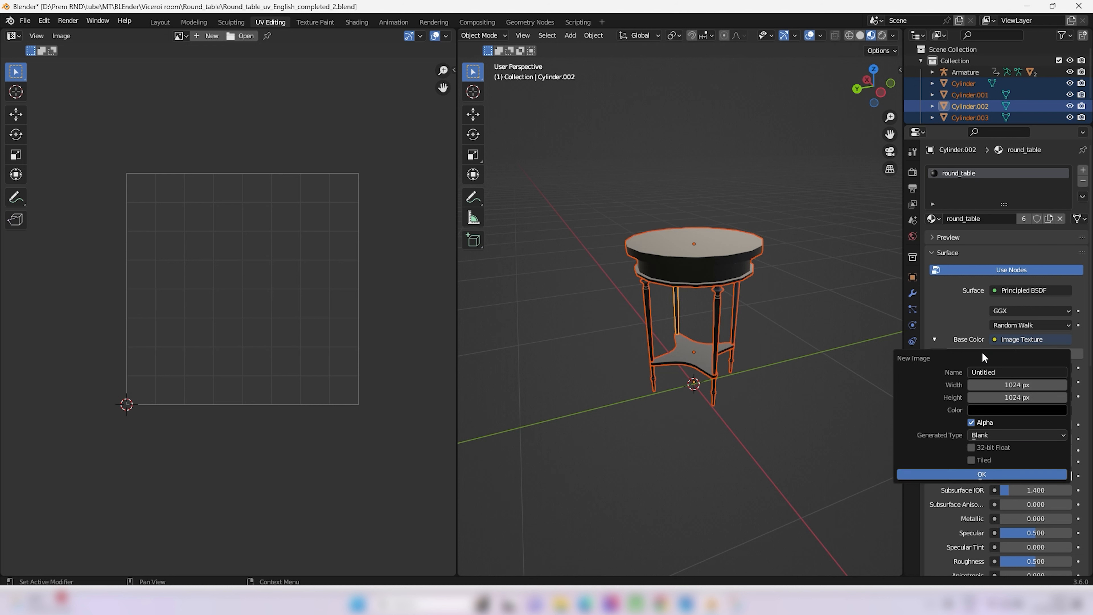
left_click(1010, 435)
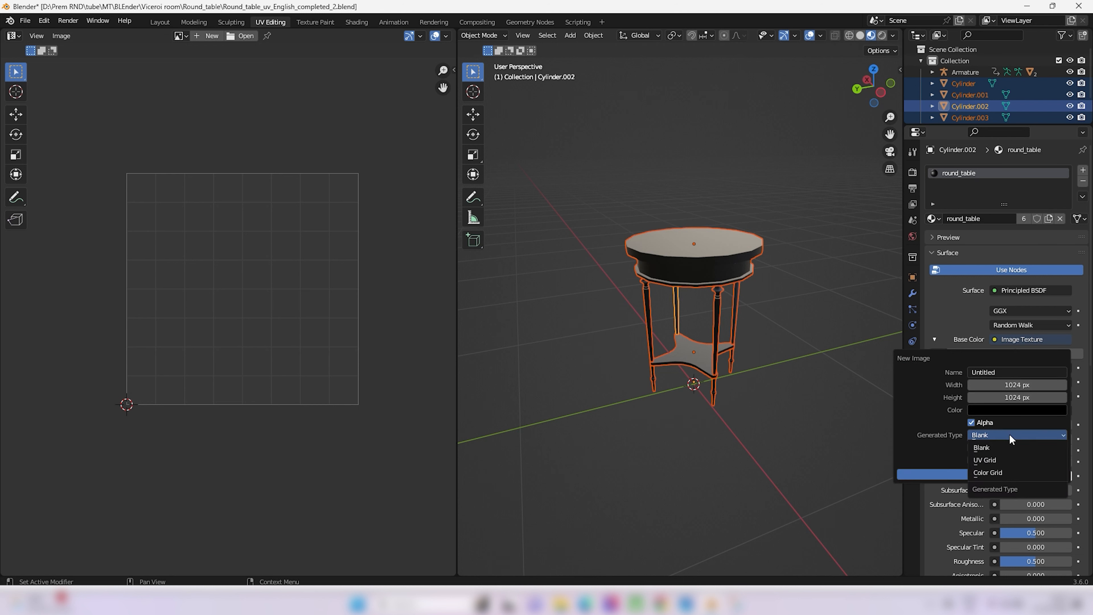
left_click(1001, 459)
left_click(984, 474)
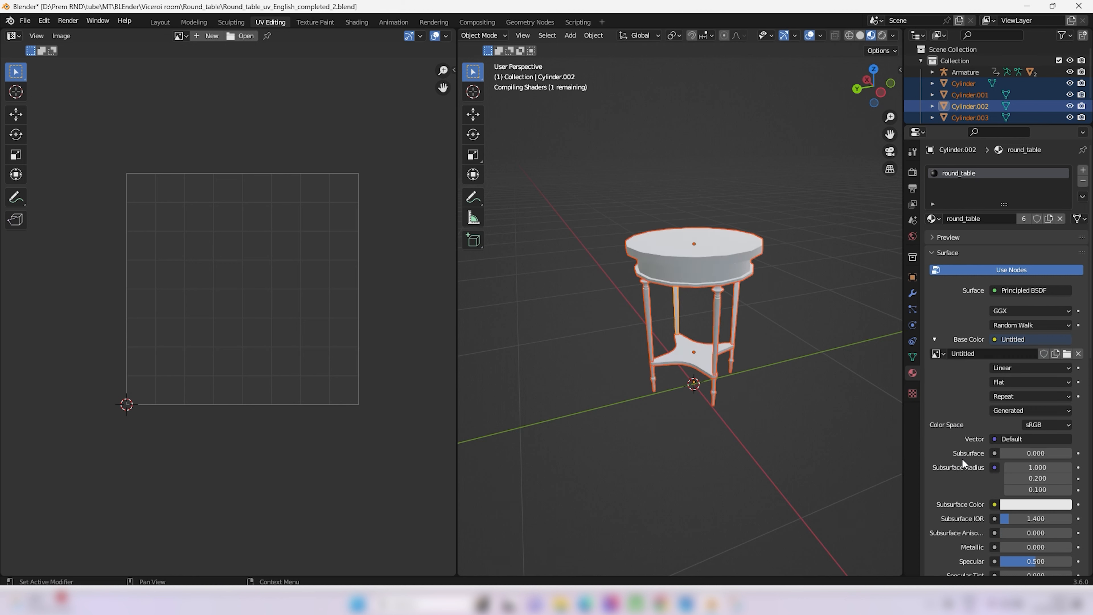
middle_click_drag(671, 356, 652, 479)
scroll(754, 259, "up", 2)
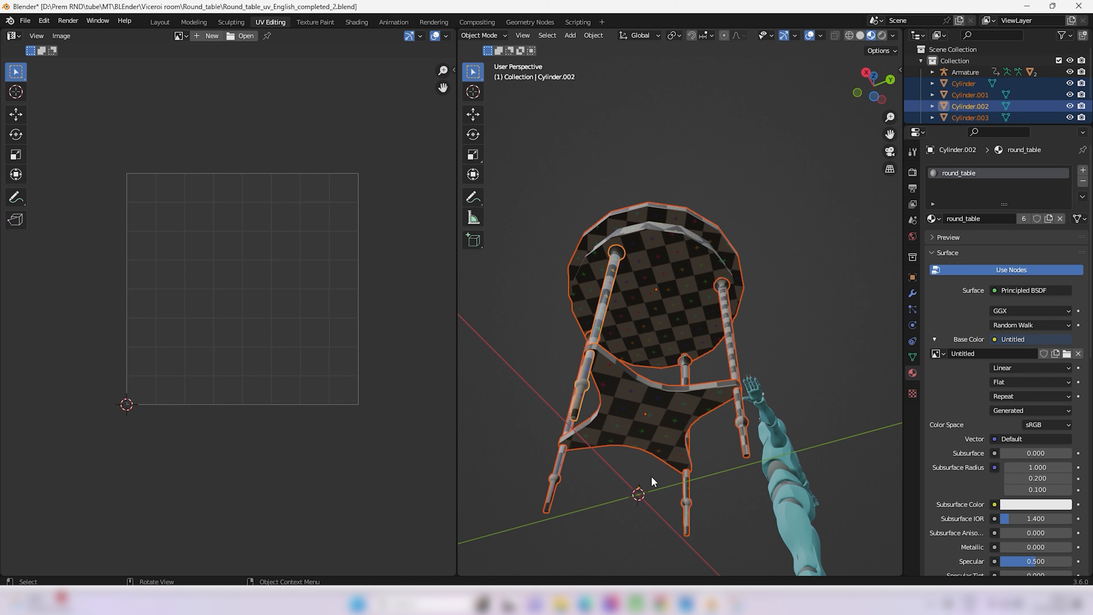